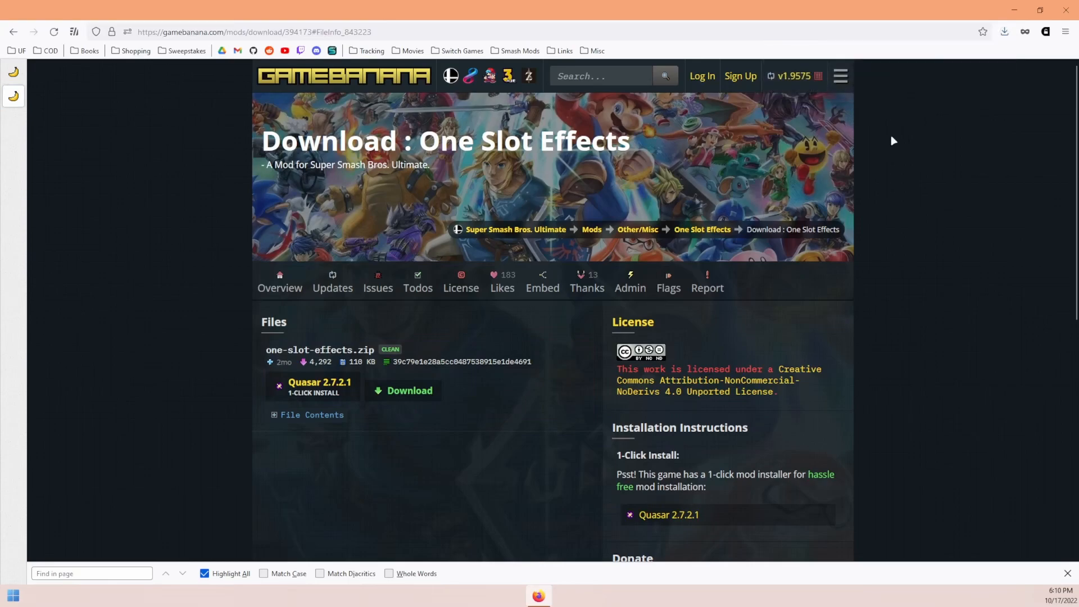
# - Search the web for "arcexplorer smash" and open the ScanMountGoat/ArcExplorer repository on GitHub
pyautogui.scroll(5, 914, 265)
pyautogui.scroll(2, 910, 278)
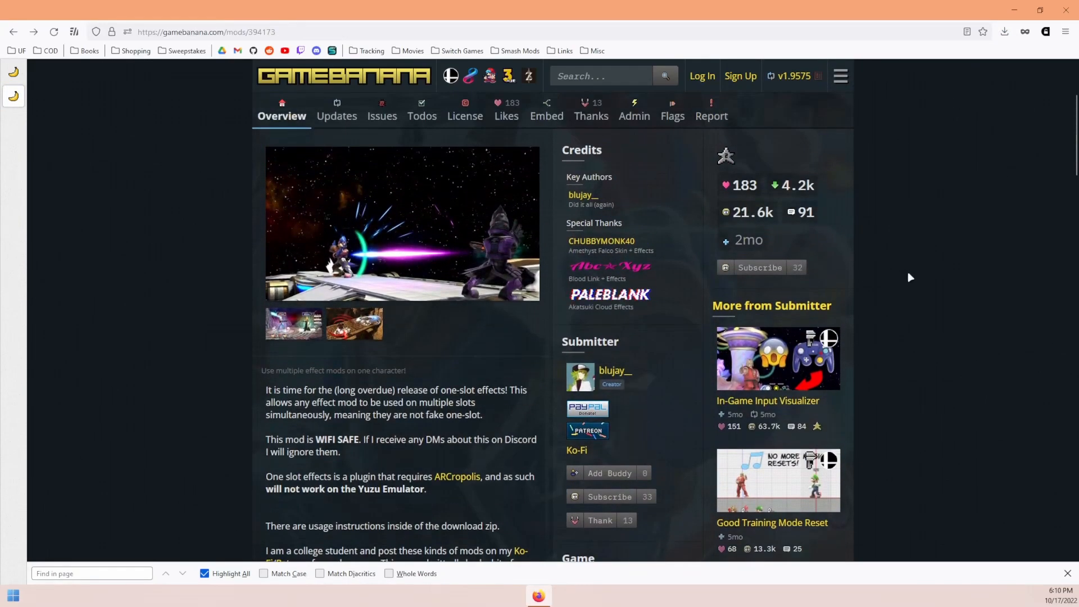
pyautogui.click(702, 28)
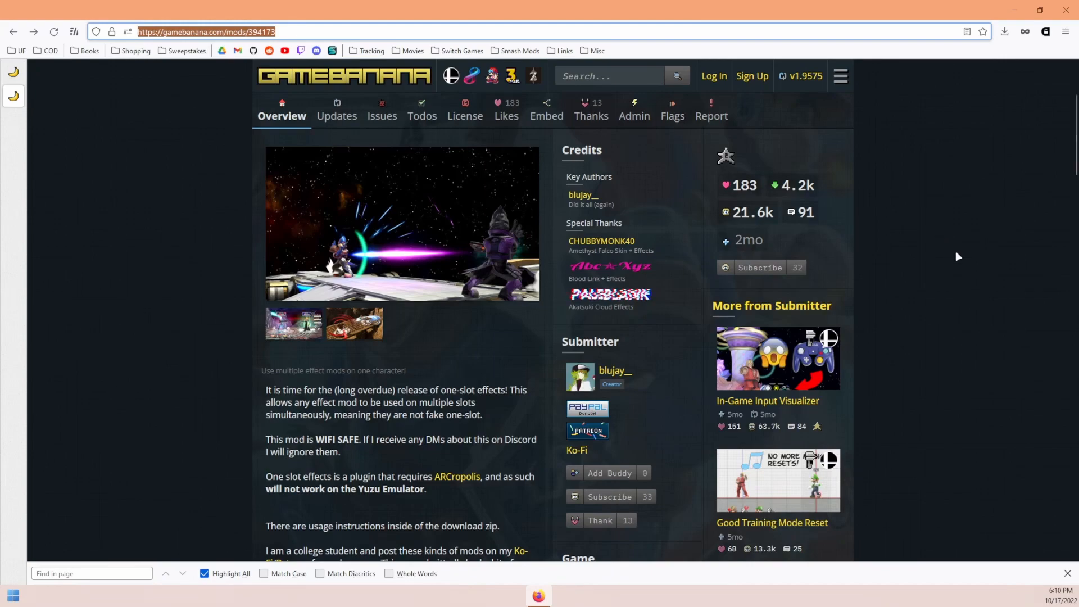
pyautogui.write('arcexplorer')
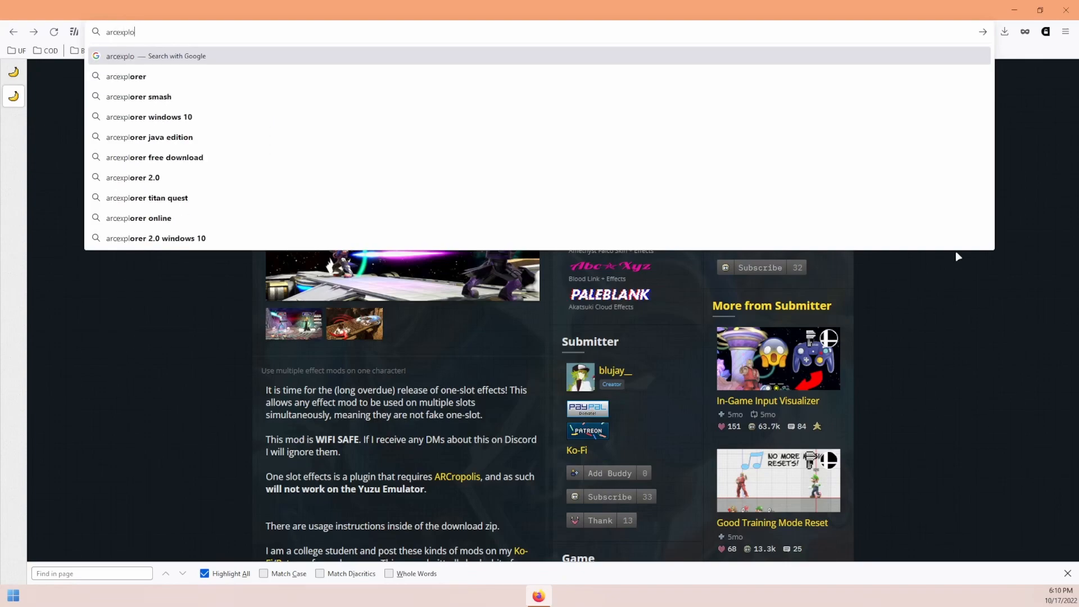
pyautogui.press('Return')
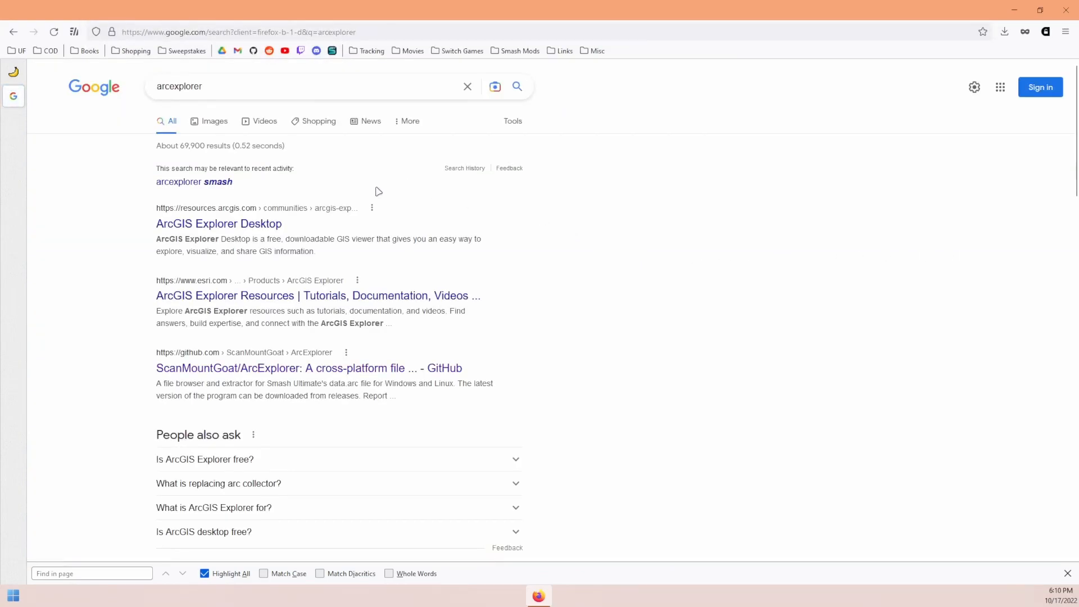
pyautogui.click(222, 182)
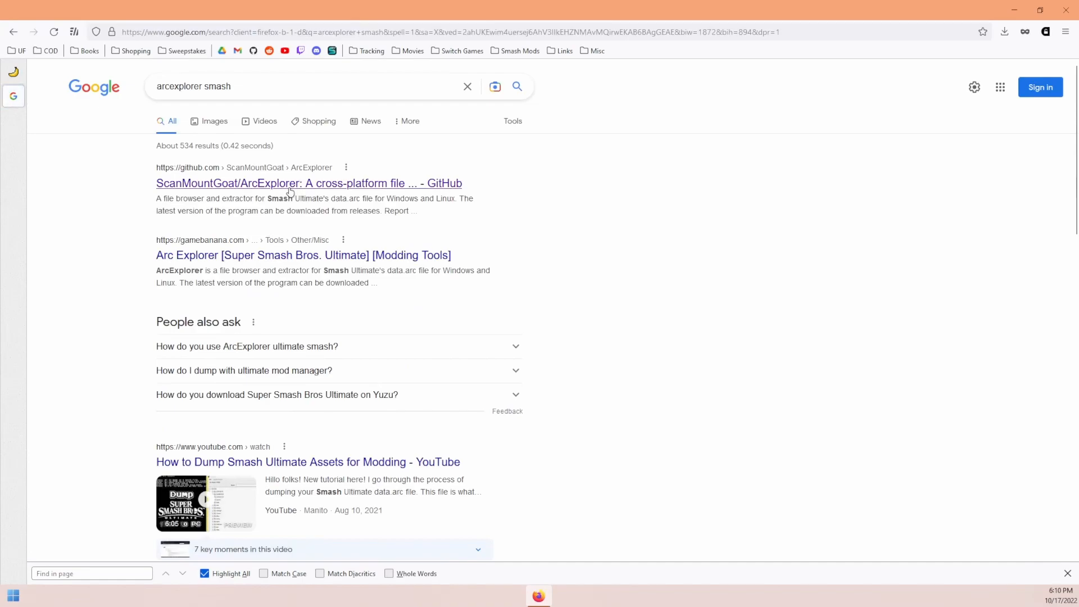
pyautogui.click(439, 181)
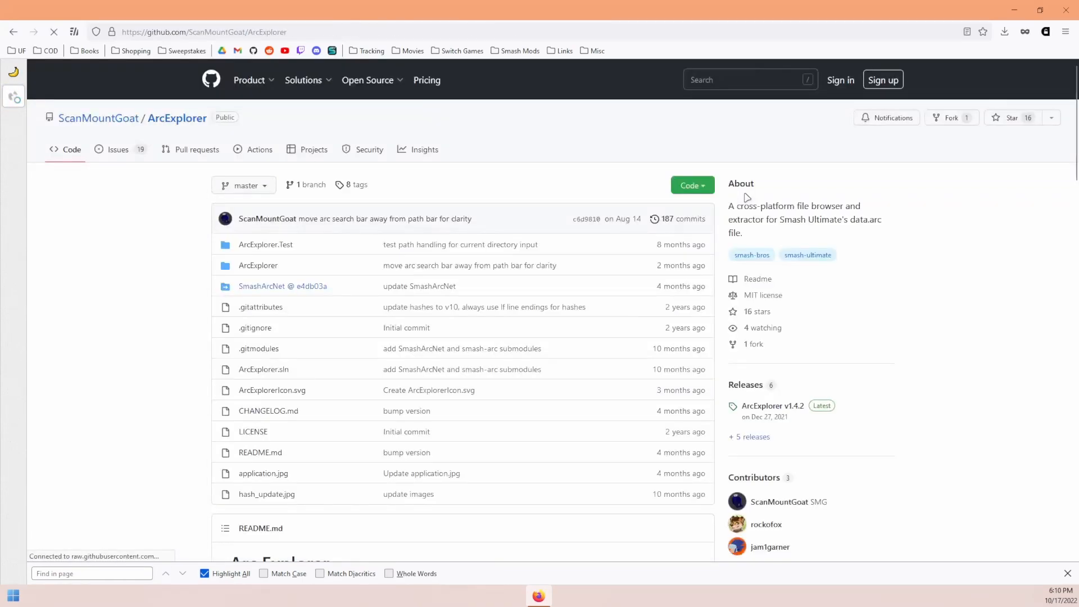
# - Read the Arc Explorer README, especially the "Opening Over The Network" instructions and the companion skyline plugin mentioned there
pyautogui.scroll(-3, 747, 198)
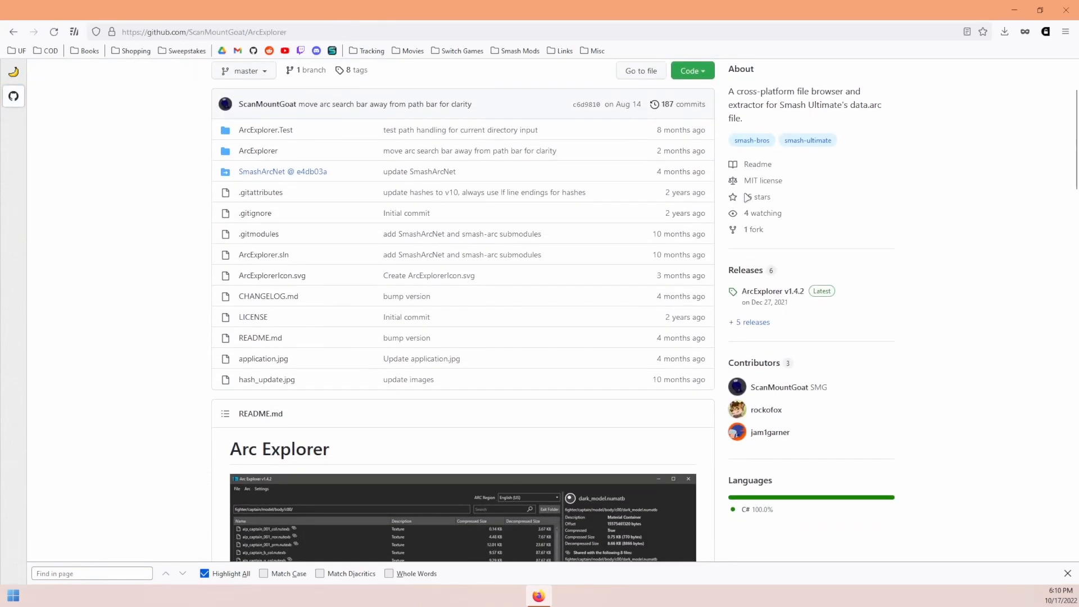
pyautogui.scroll(1, 675, 205)
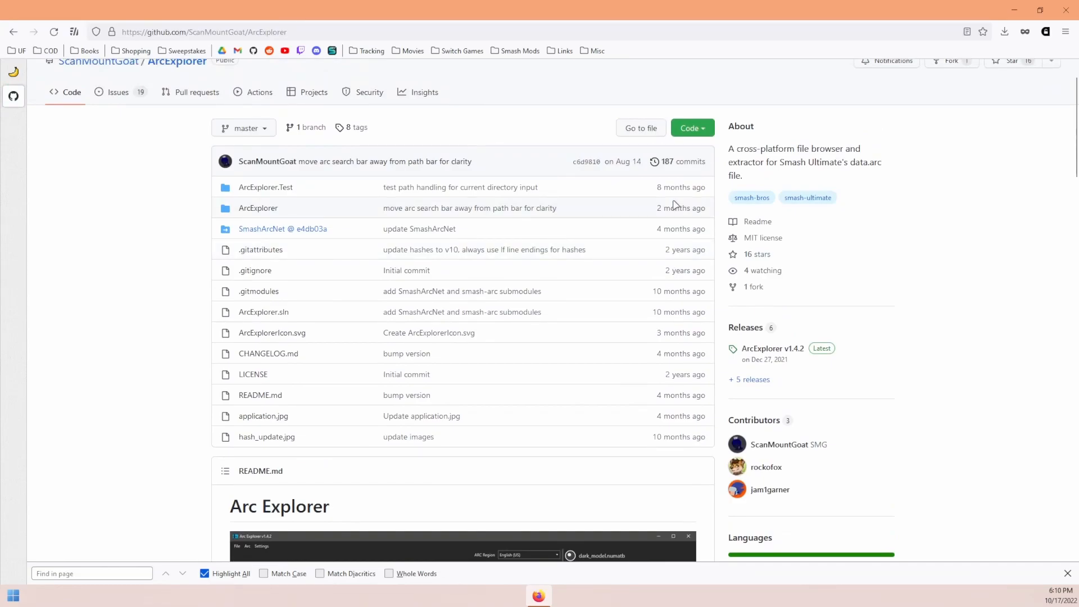
pyautogui.scroll(-4, 740, 197)
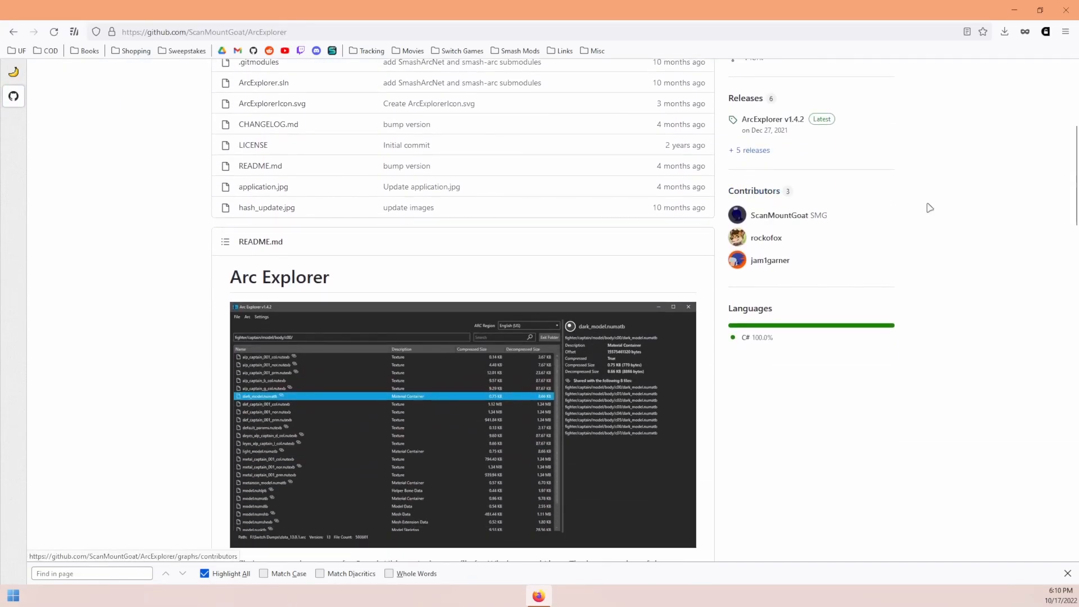
pyautogui.scroll(-2, 929, 211)
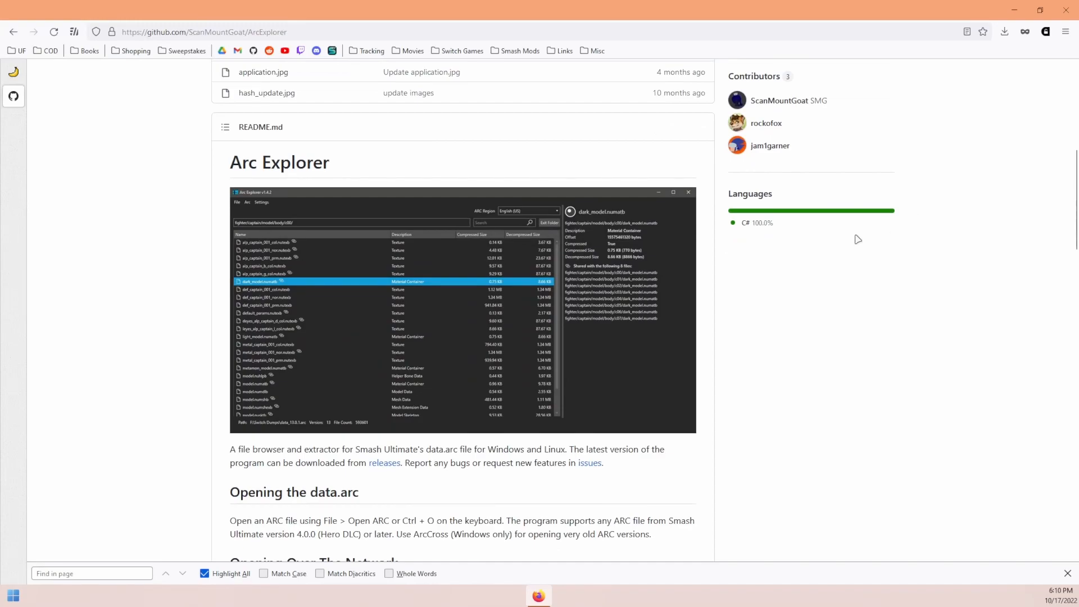
pyautogui.scroll(-5, 781, 258)
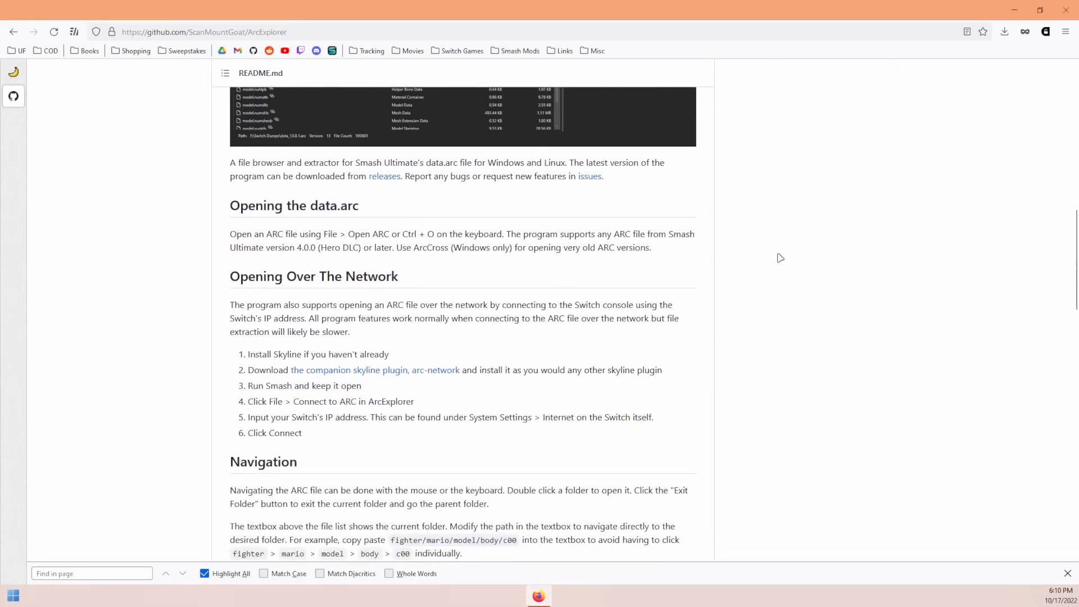
pyautogui.moveTo(289, 276); pyautogui.dragTo(422, 281)
pyautogui.click(472, 280)
pyautogui.moveTo(460, 370); pyautogui.dragTo(291, 371)
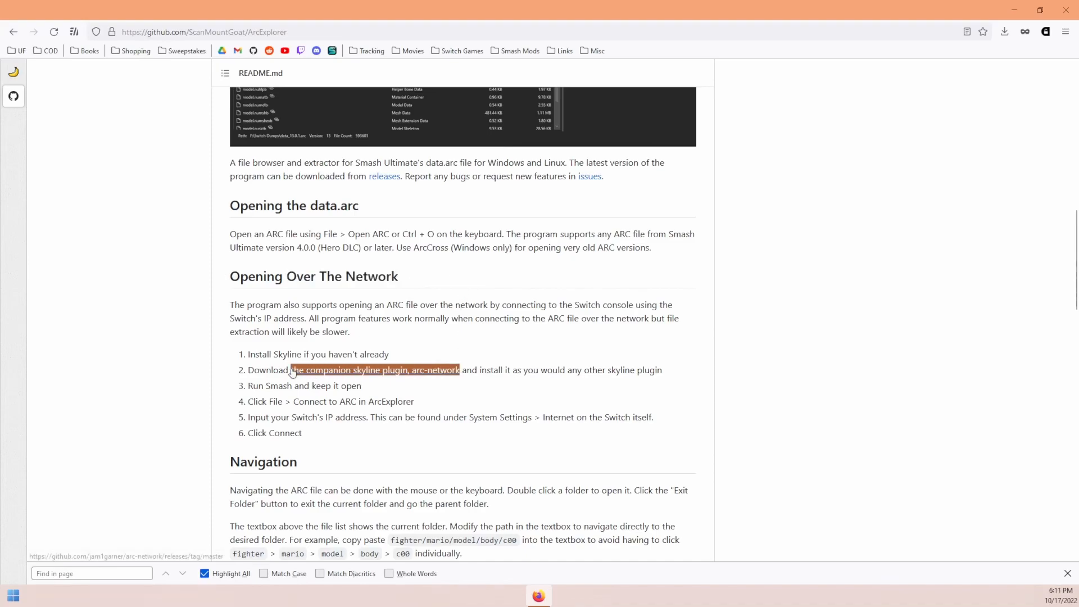
pyautogui.click(449, 387)
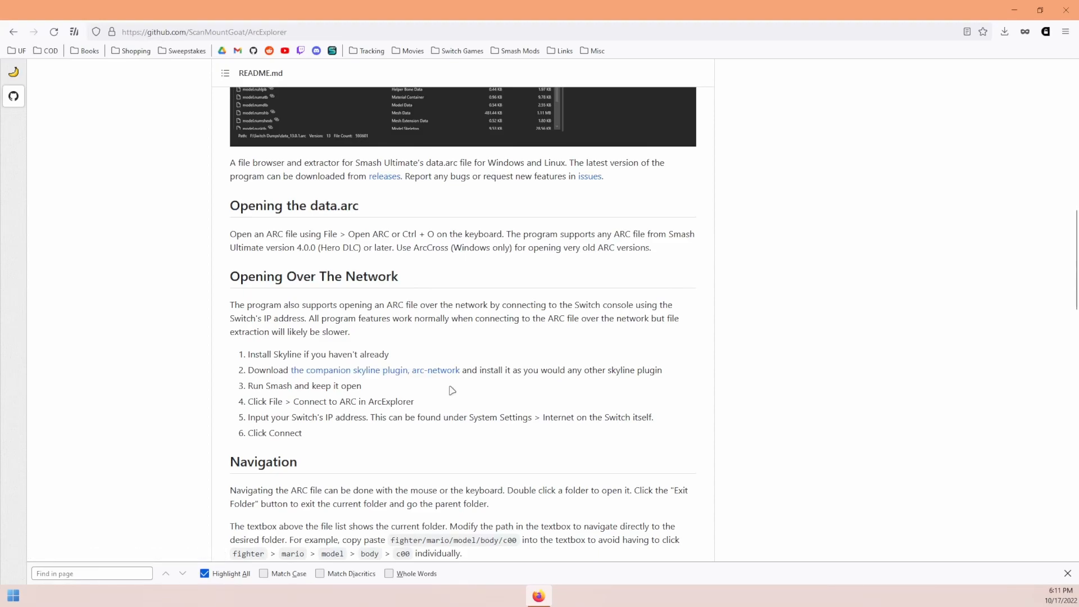
pyautogui.scroll(4, 414, 388)
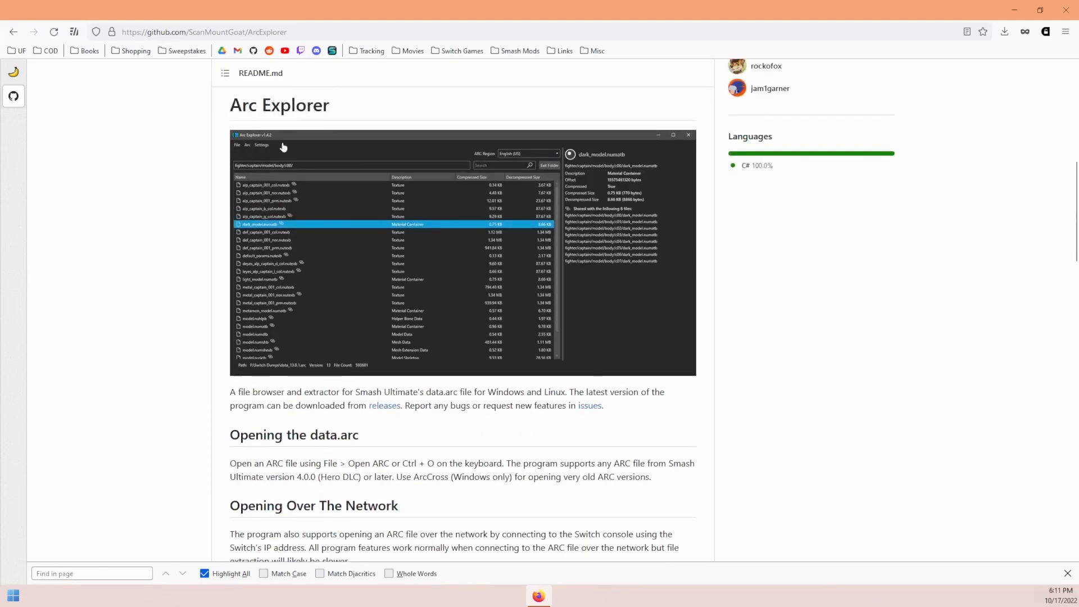
# - Open the arc-network companion plugin's release page and download libarc_network.nro
pyautogui.scroll(-3, 427, 264)
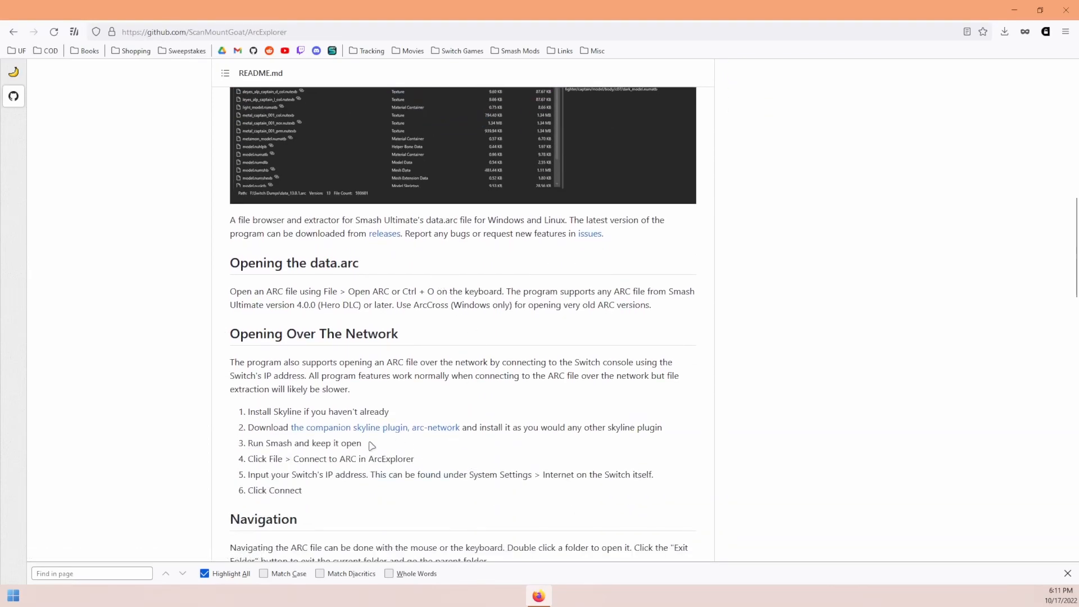
pyautogui.click(432, 431)
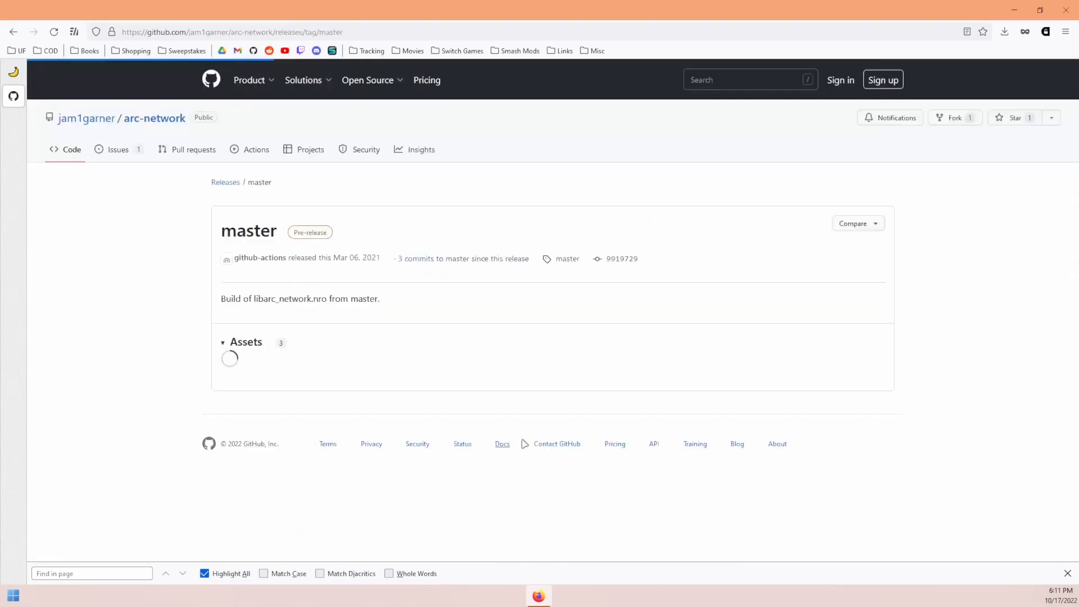
pyautogui.click(291, 373)
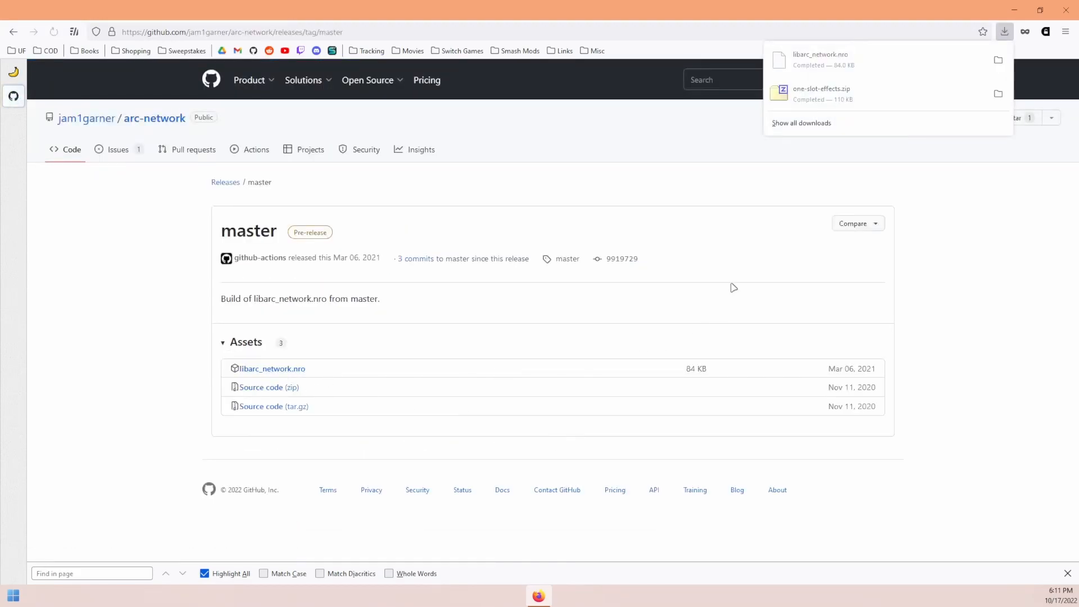
# - Return to the ArcExplorer repository, open its releases and download ArcExplorer_v1.4.2_windows_x64.zip
pyautogui.hotkey('alt', 'Left')
pyautogui.scroll(10, 812, 463)
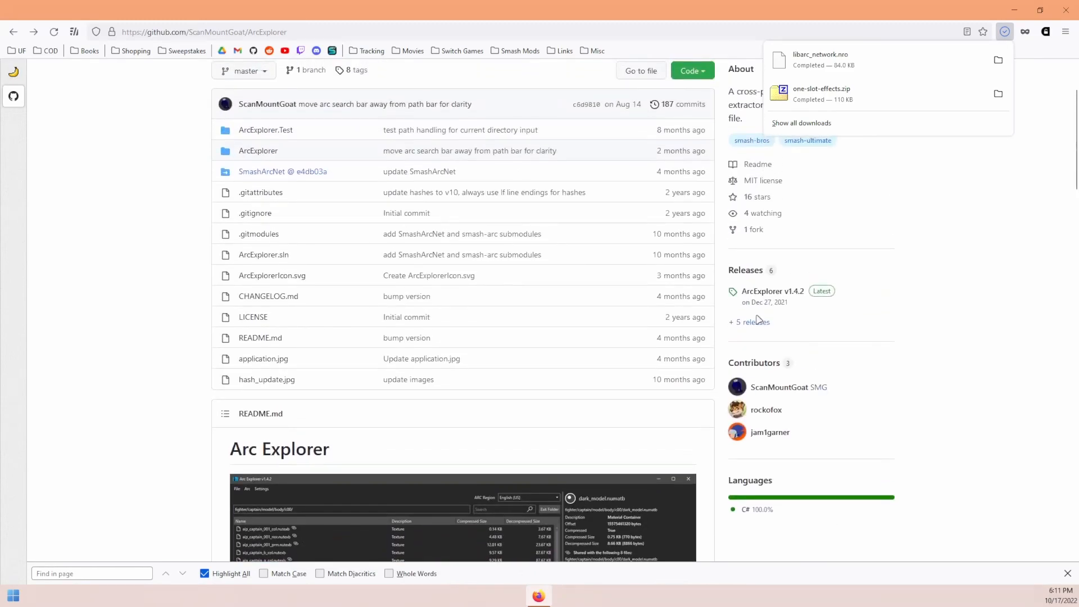
pyautogui.click(747, 320)
pyautogui.scroll(-6, 888, 326)
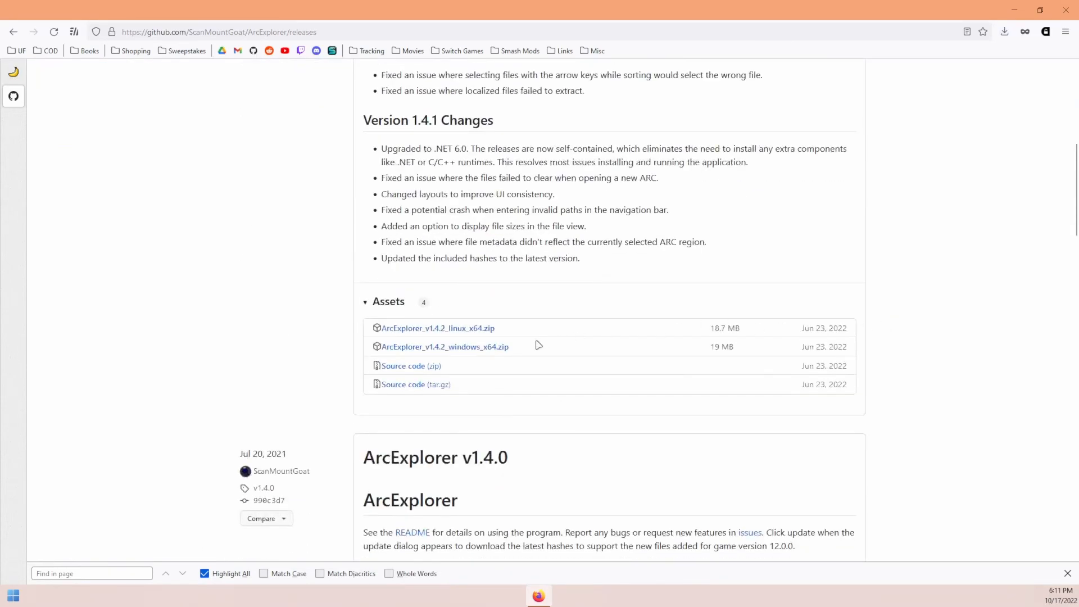
pyautogui.click(506, 348)
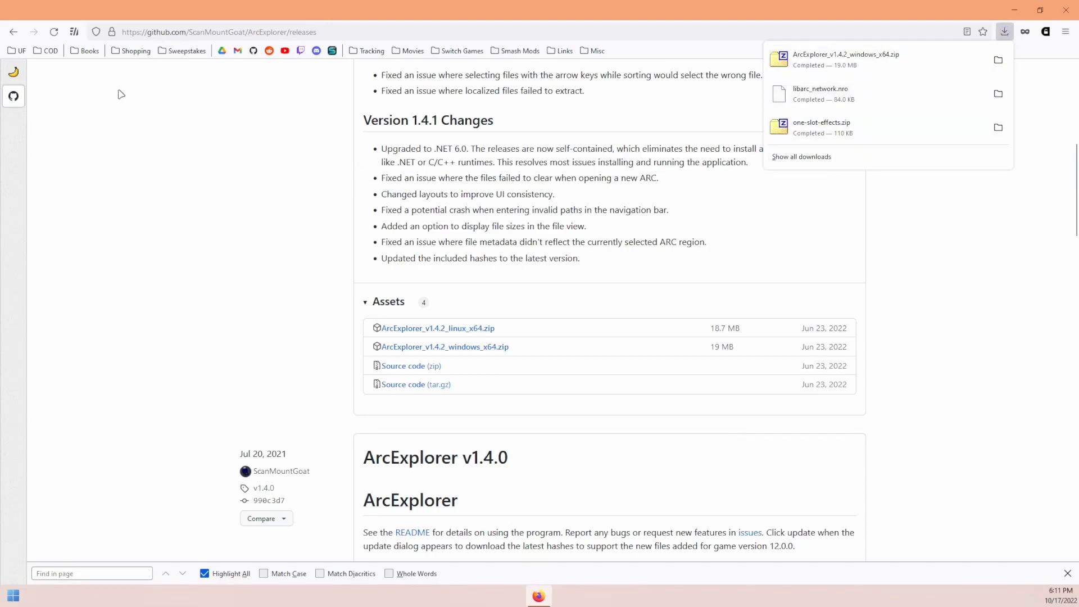
pyautogui.click(308, 134)
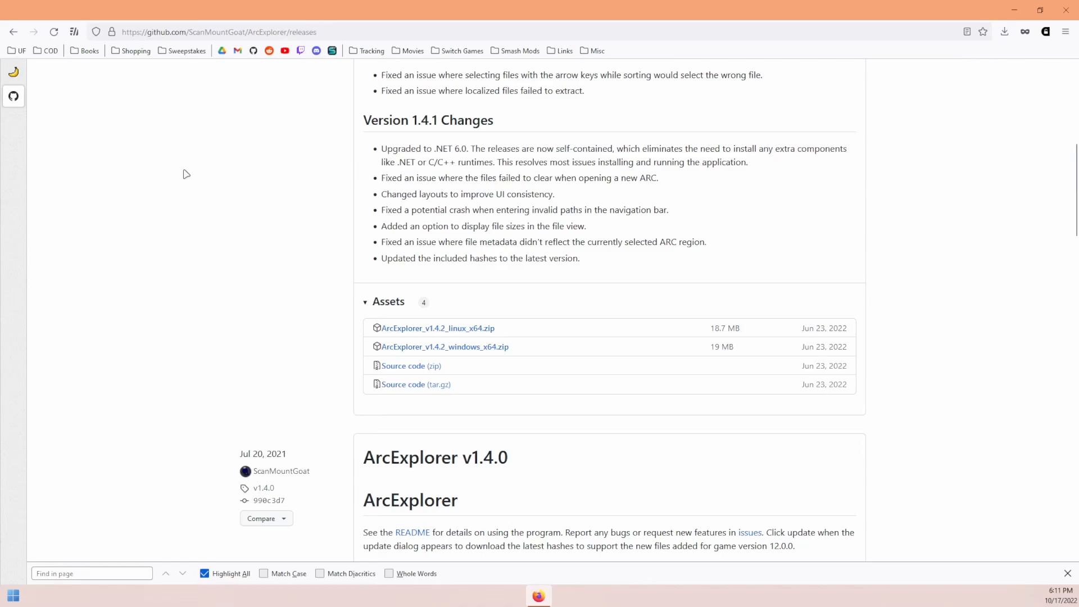
# - Switch to the SILVER IKE mod page on GameBanana and manually download silver_ike.zip
pyautogui.moveTo(13, 72)
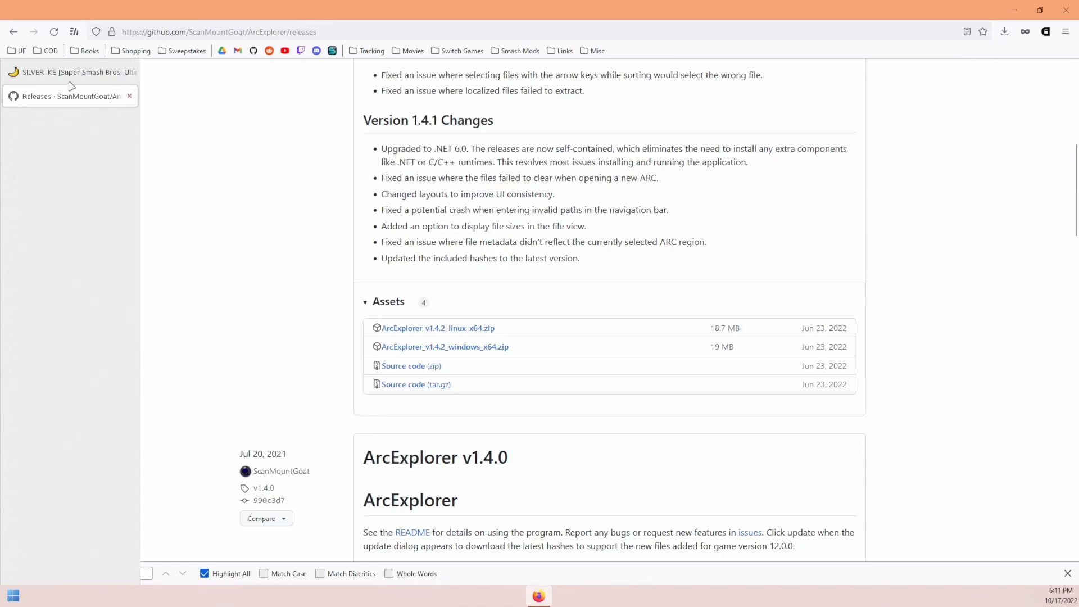
pyautogui.click(62, 71)
pyautogui.scroll(-4, 587, 148)
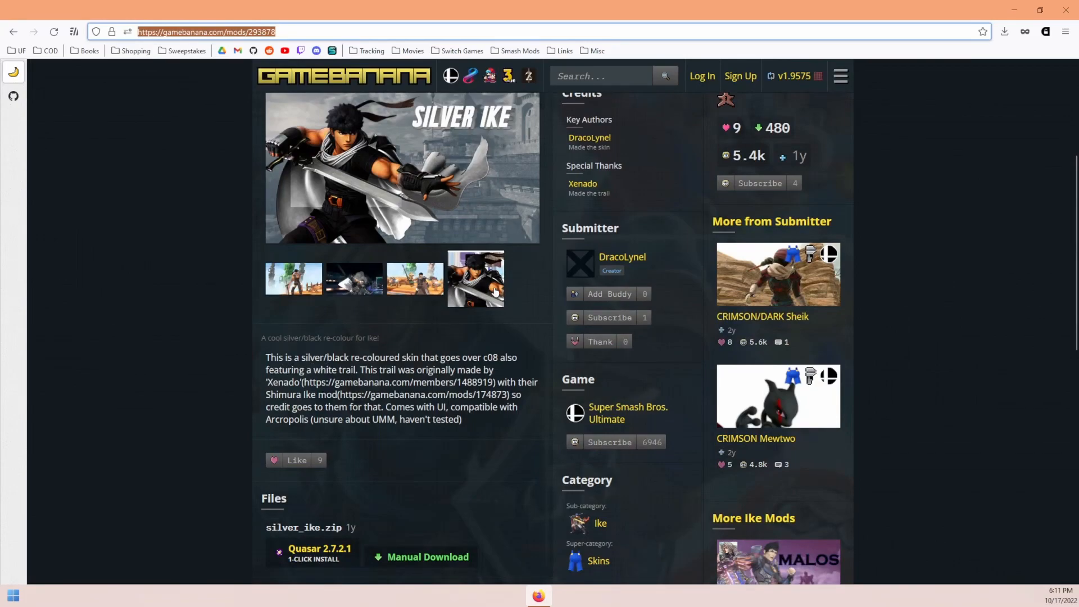
pyautogui.scroll(-1, 494, 292)
pyautogui.scroll(-3, 495, 293)
pyautogui.click(393, 381)
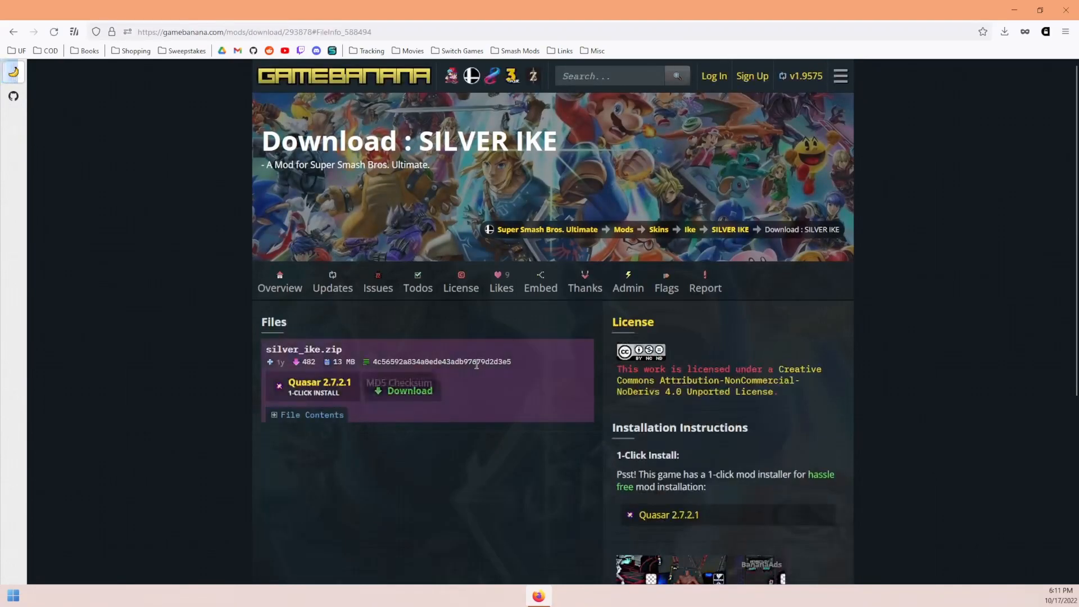
pyautogui.click(438, 396)
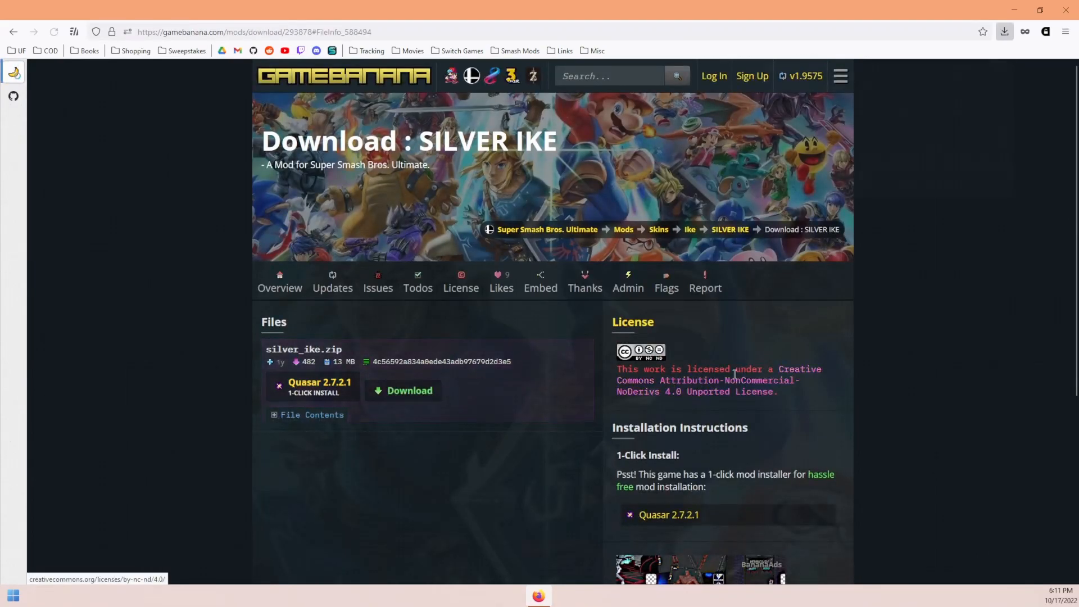
# - Open the Downloads folder in the file manager, move the four downloaded files into the Tutorial folder and open that folder
pyautogui.click(1006, 64)
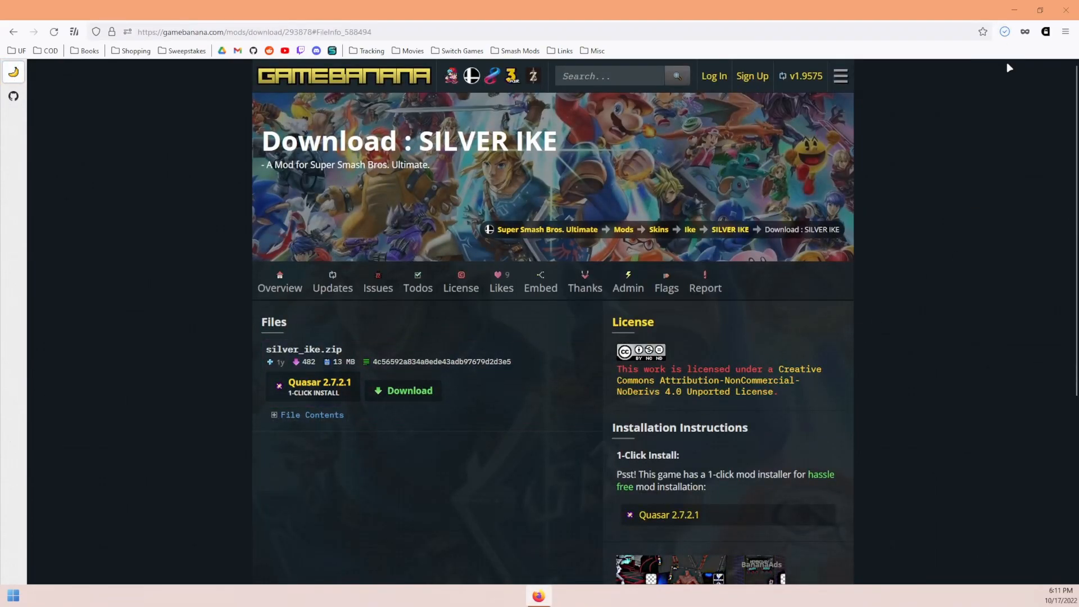
pyautogui.moveTo(920, 213); pyautogui.dragTo(698, 265)
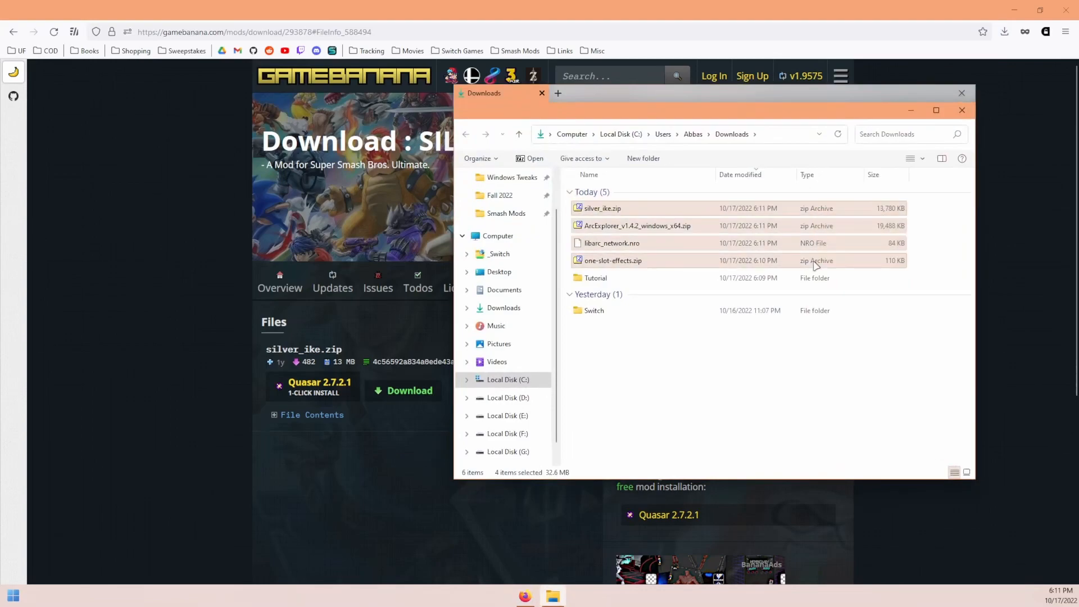
pyautogui.doubleClick(627, 277)
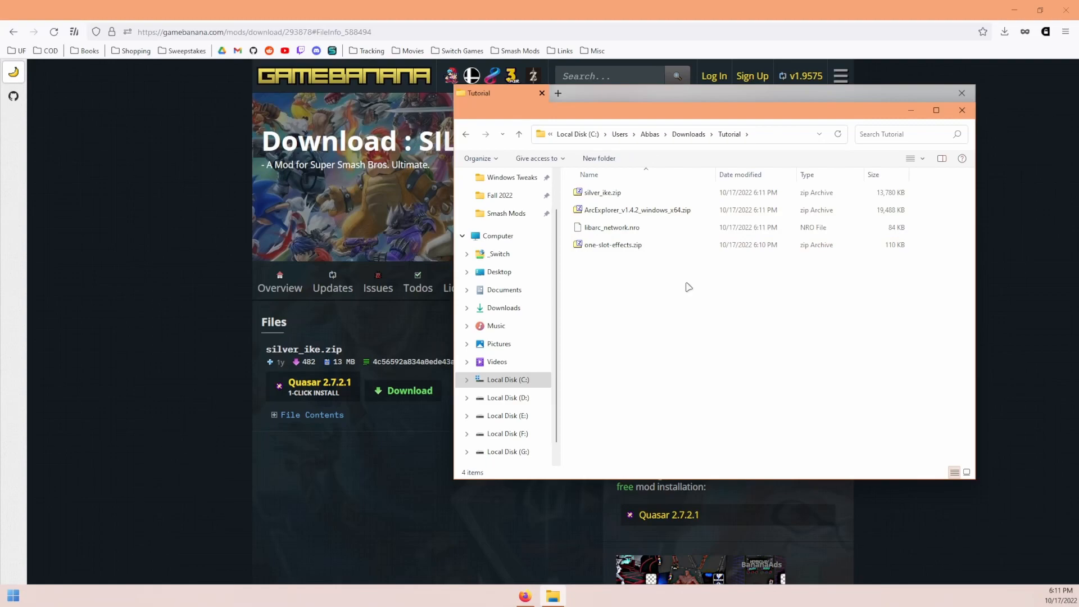
# - Extract ArcExplorer_v1.4.2_windows_x64.zip, delete the archive, and leave its contents in an ArcExplorer folder inside Tutorial
pyautogui.rightClick(664, 212)
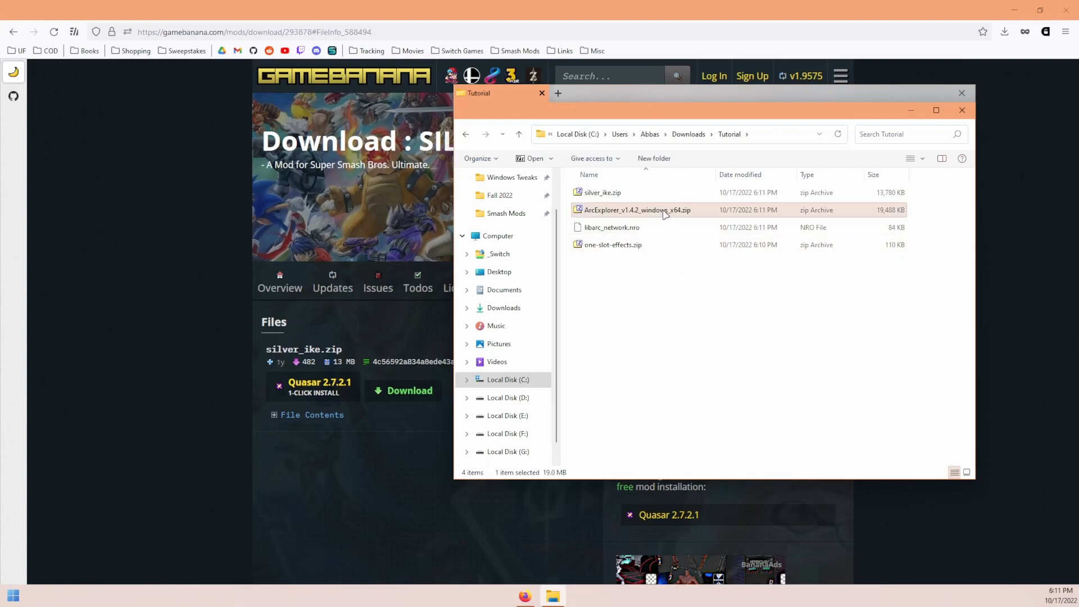
pyautogui.moveTo(730, 231)
pyautogui.click(815, 247)
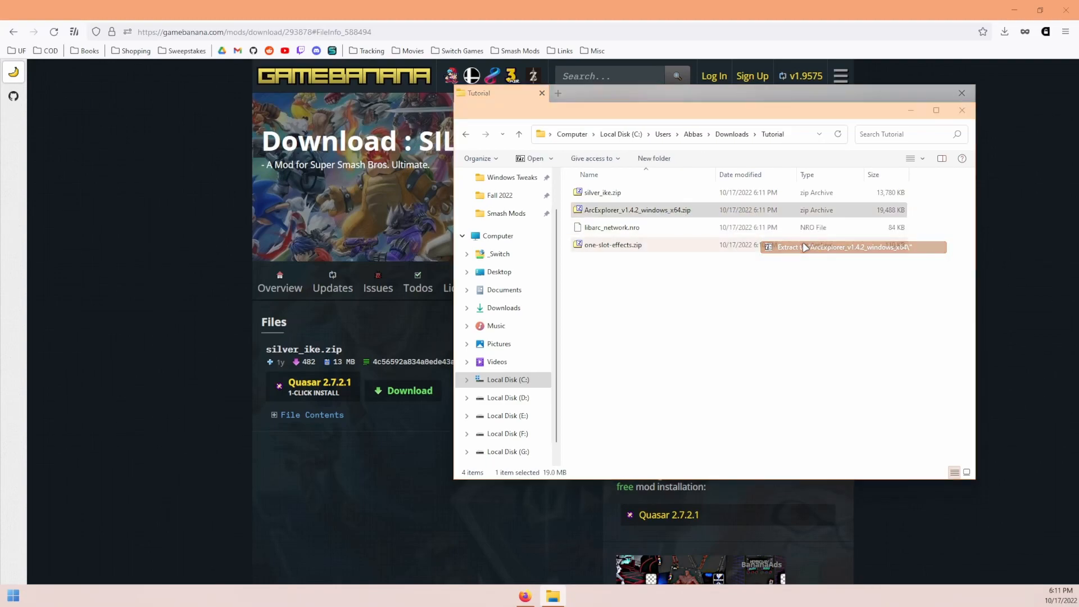
pyautogui.press('Delete')
pyautogui.click(620, 192)
pyautogui.click(621, 192)
pyautogui.moveTo(619, 192); pyautogui.dragTo(820, 212)
pyautogui.press('Delete')
pyautogui.click(656, 272)
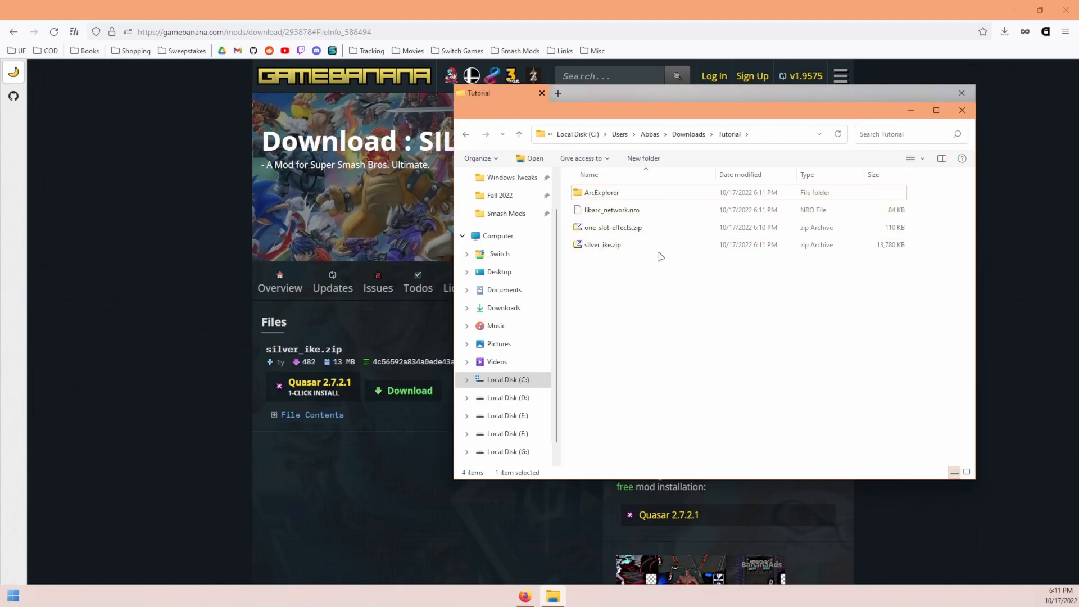
# - Look through the program files in the ArcExplorer folder, return to Tutorial and select libarc_network.nro
pyautogui.doubleClick(646, 193)
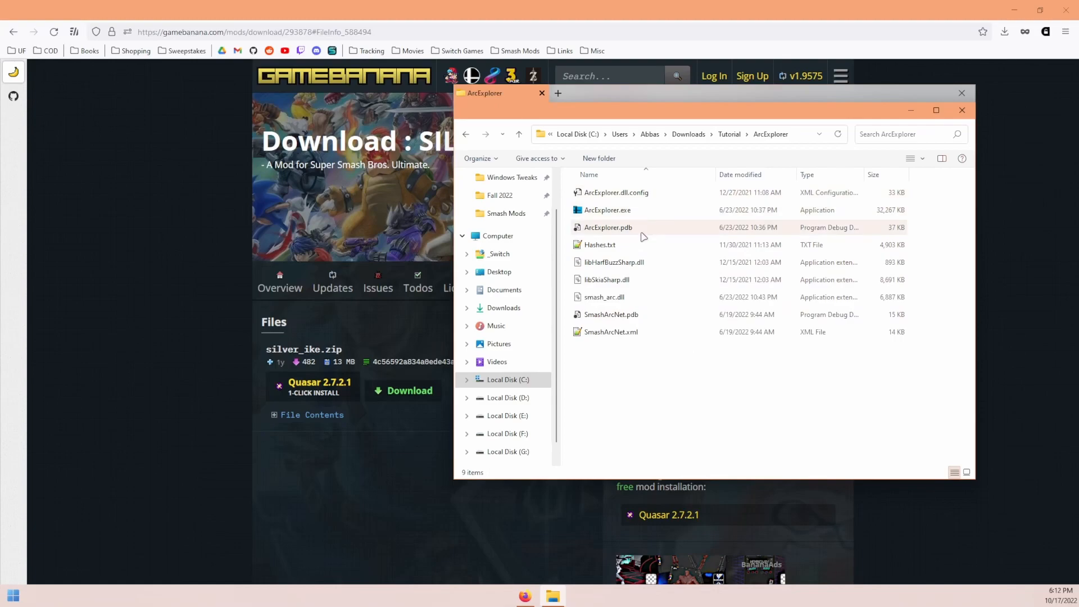
pyautogui.hotkey('alt', 'Left')
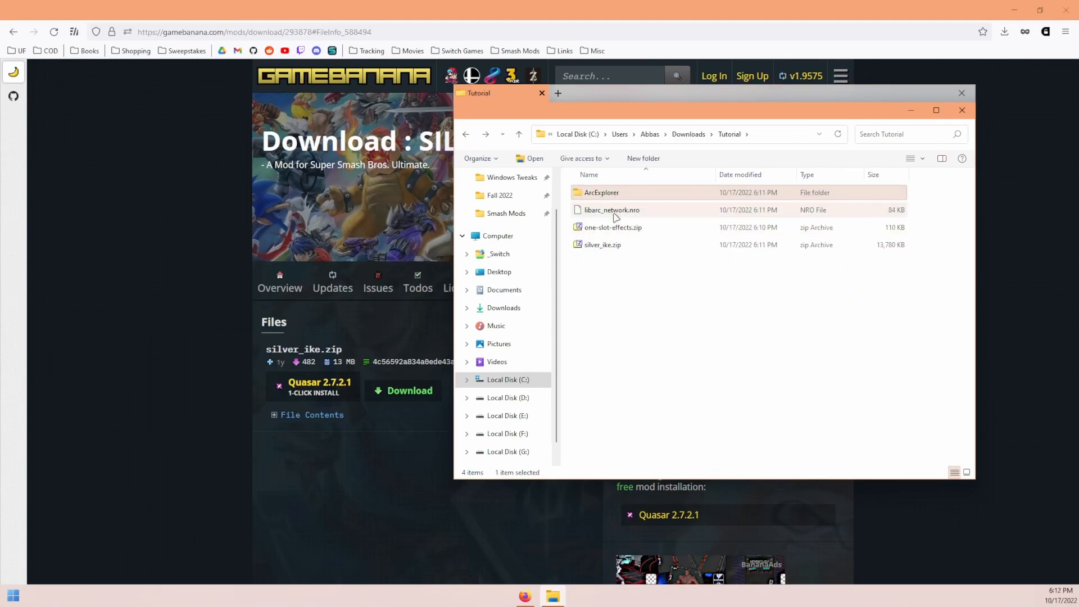
pyautogui.click(617, 216)
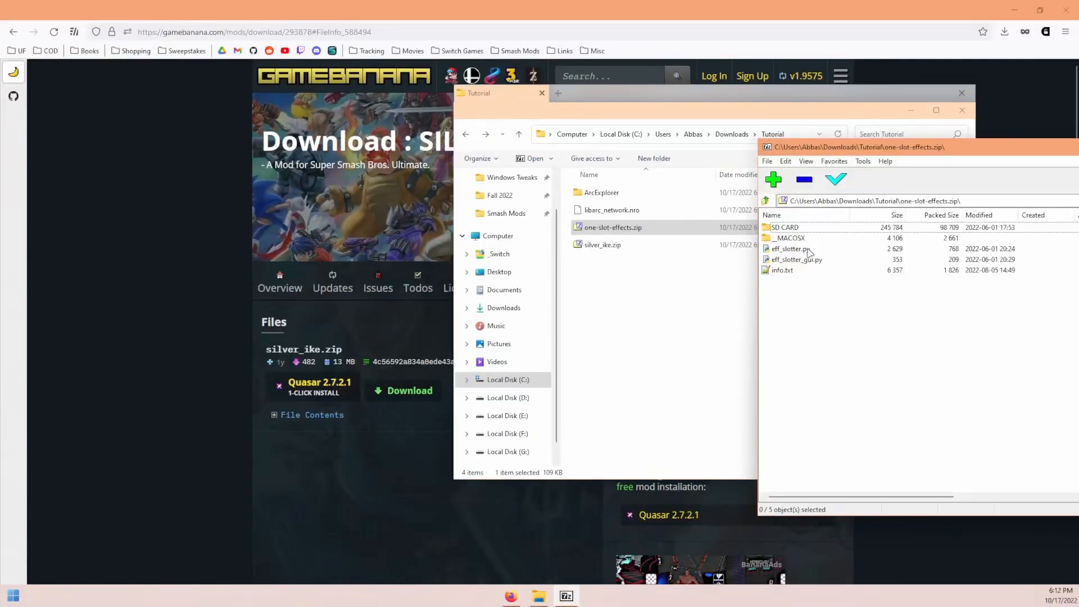
# - Extract libone_slot_eff.nro from the SD CARD plugins folder inside one-slot-effects.zip into the Tutorial folder
pyautogui.doubleClick(799, 228)
pyautogui.doubleClick(799, 227)
pyautogui.doubleClick(799, 228)
pyautogui.doubleClick(799, 228)
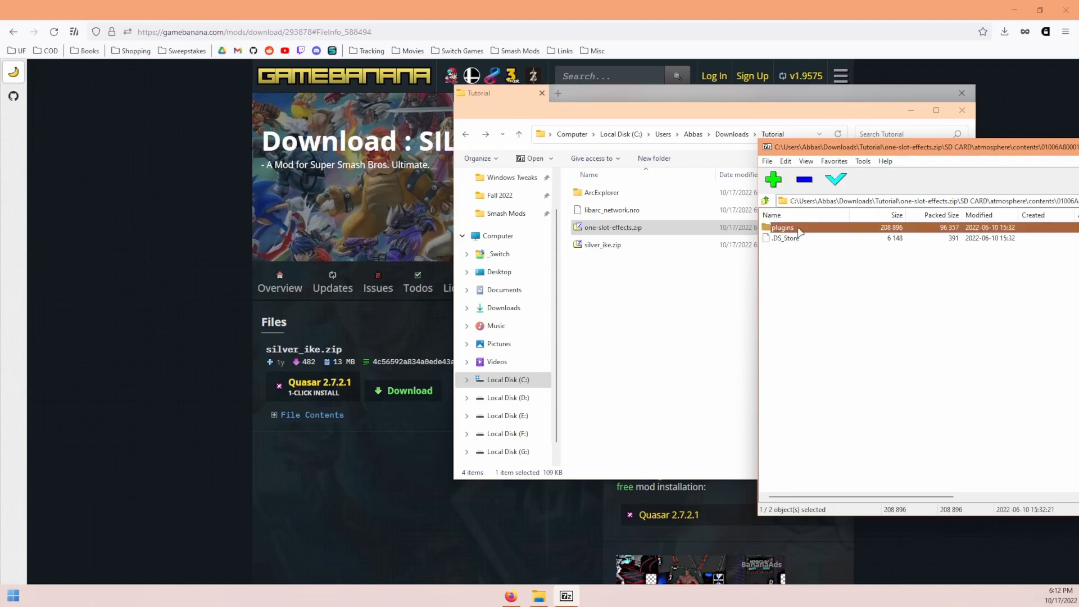
pyautogui.doubleClick(799, 227)
pyautogui.moveTo(799, 227); pyautogui.dragTo(624, 304)
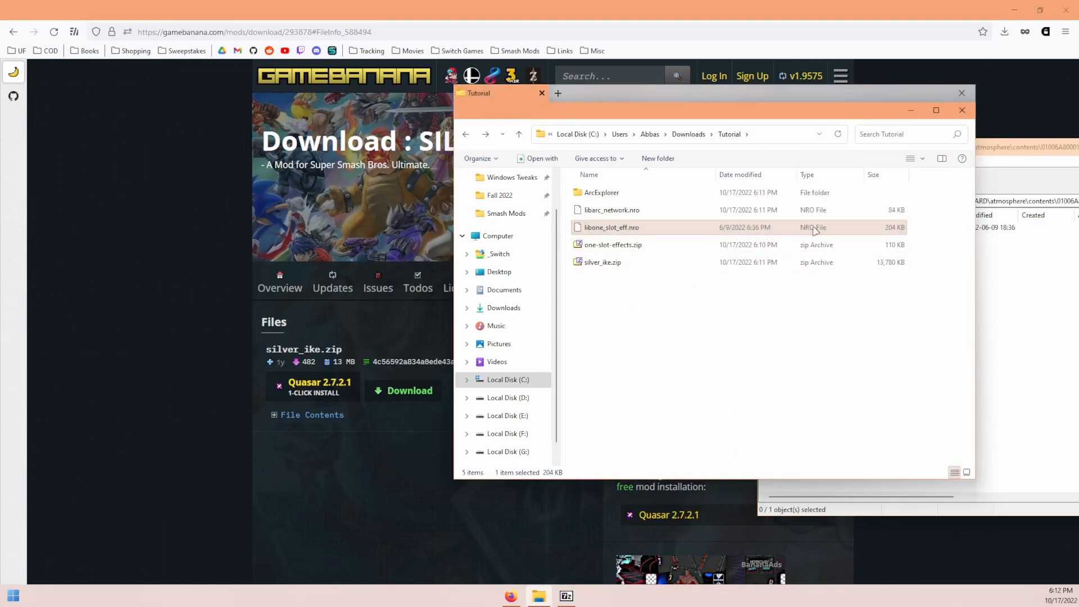
# - Select libarc_network.nro and libone_slot_eff.nro for copying, and close the archive and browser windows
pyautogui.moveTo(916, 209); pyautogui.dragTo(856, 242)
pyautogui.click(1043, 233)
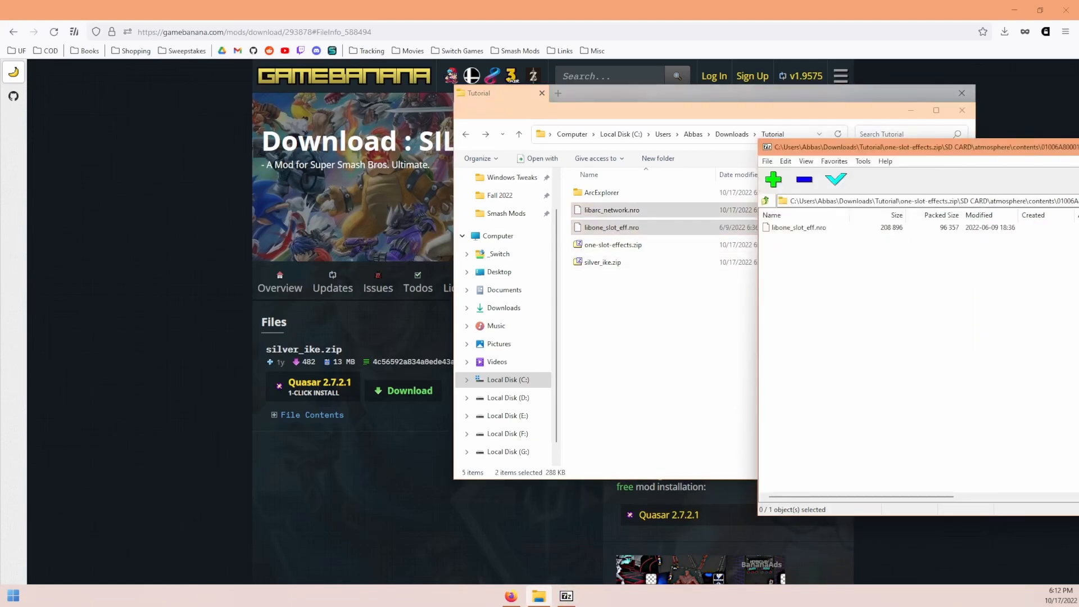
pyautogui.hotkey('alt', 'F4')
pyautogui.click(1066, 10)
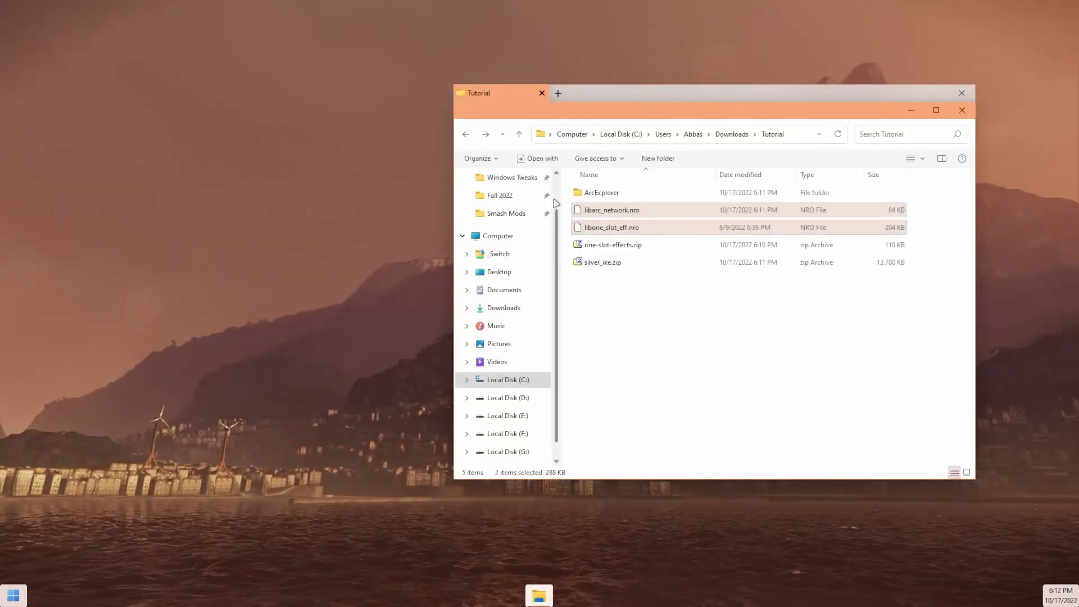
# - Paste the two plugin files into atmosphere/contents/01006A800016E000/romfs/skyline/plugins on the Switch
pyautogui.click(493, 255)
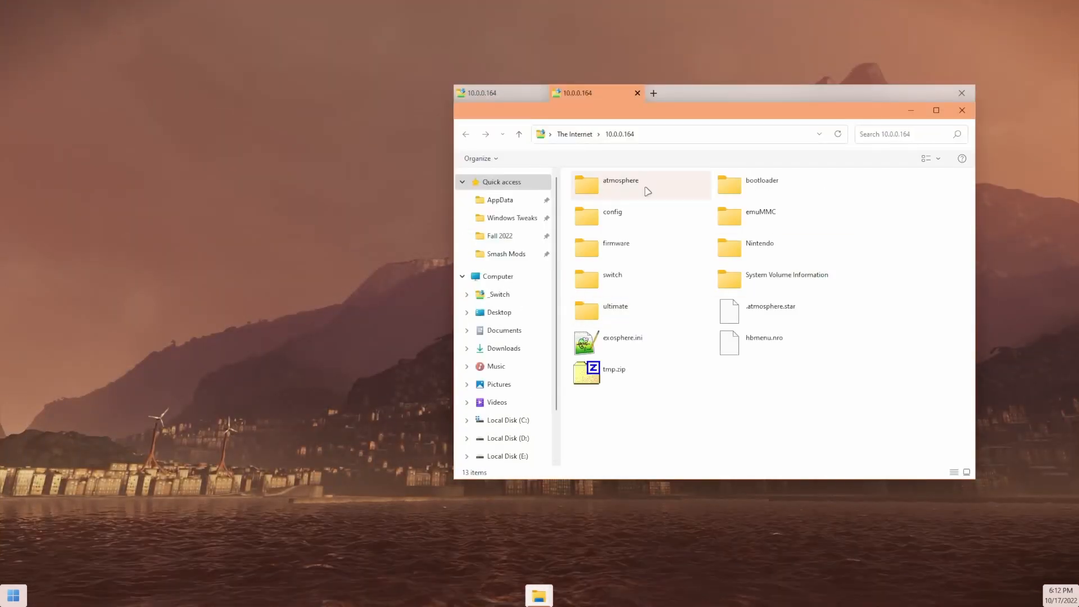
pyautogui.doubleClick(647, 191)
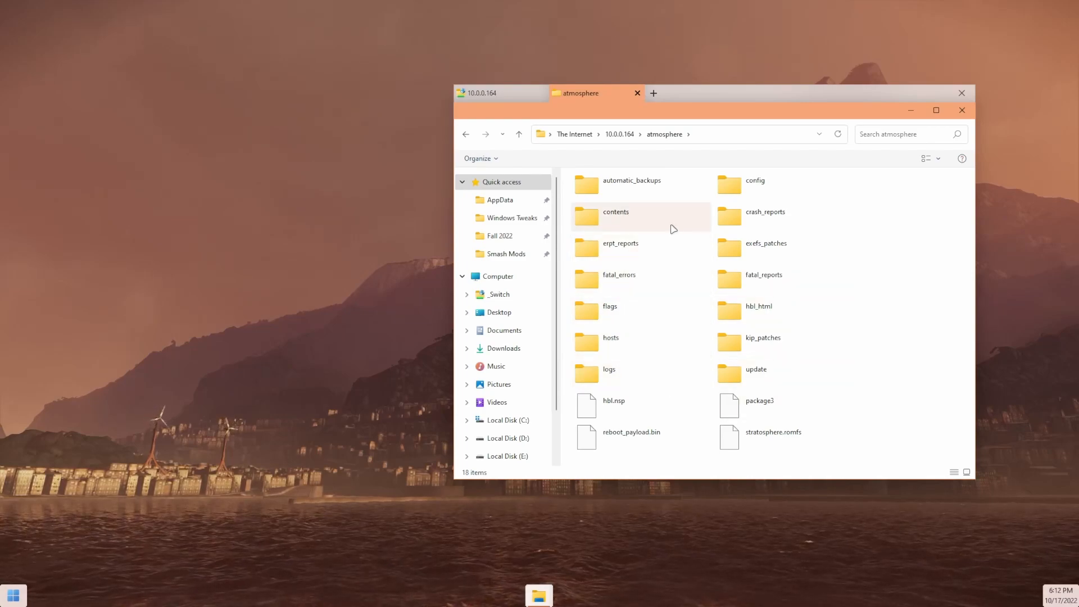
pyautogui.doubleClick(653, 223)
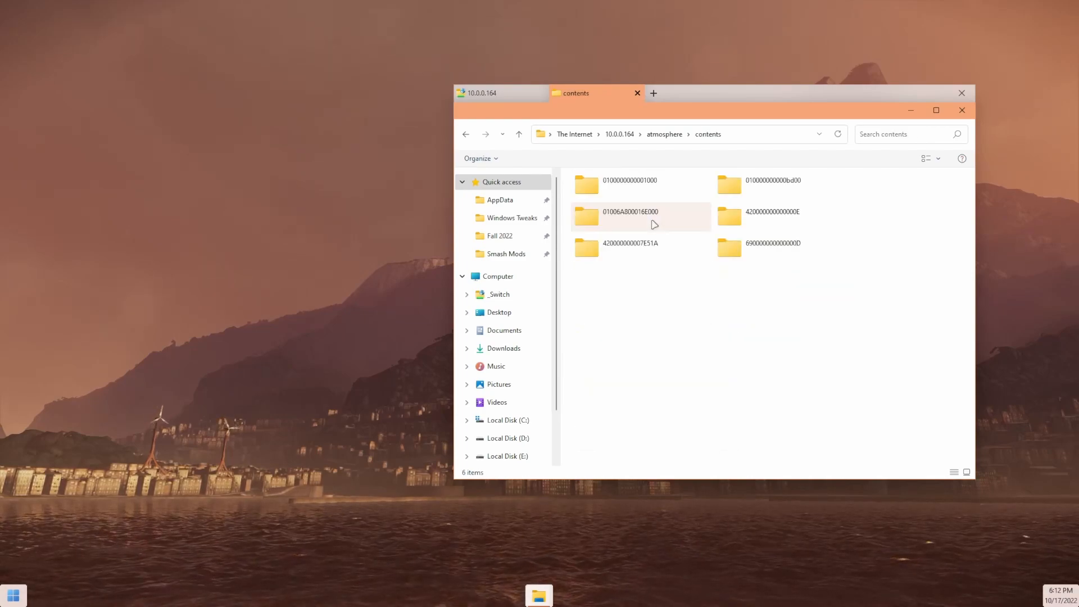
pyautogui.click(612, 223)
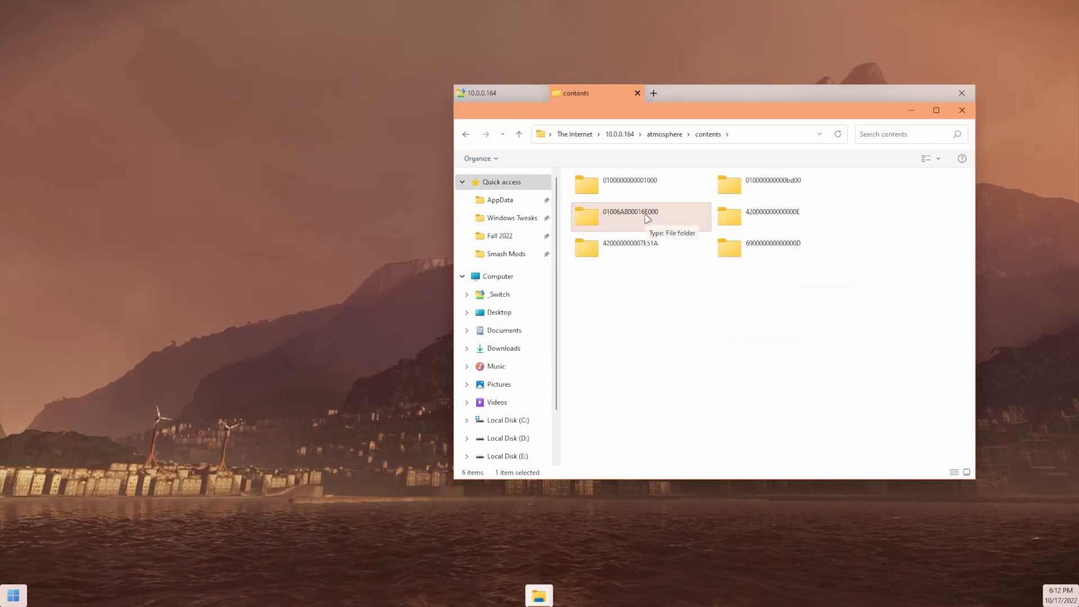
pyautogui.doubleClick(696, 218)
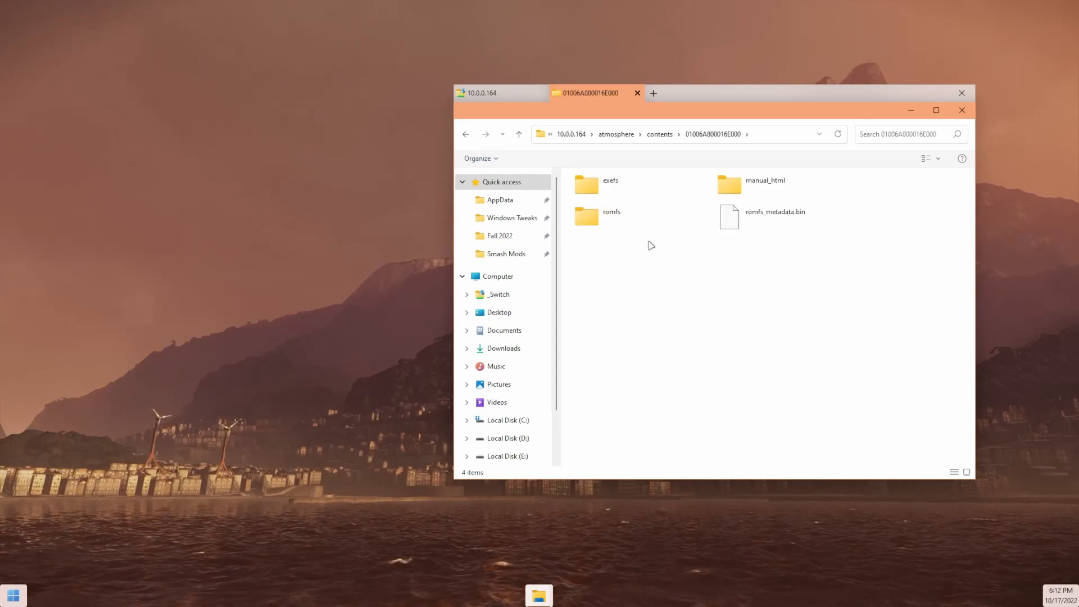
pyautogui.doubleClick(651, 218)
pyautogui.doubleClick(649, 191)
pyautogui.doubleClick(650, 192)
pyautogui.rightClick(666, 254)
pyautogui.click(725, 319)
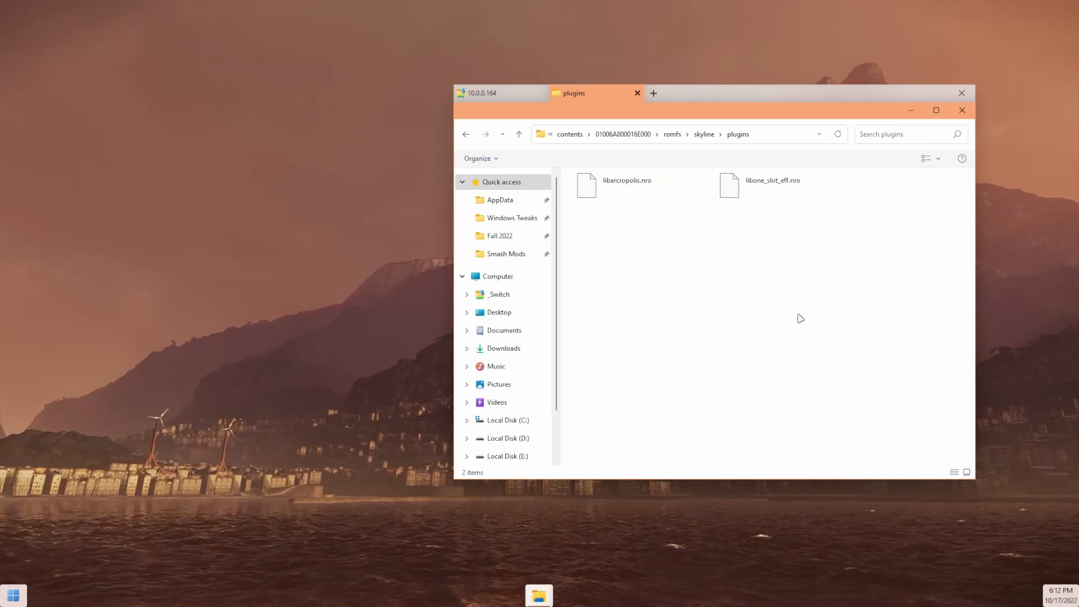
# - Return to the Tutorial folder and delete libarc_network.nro and libone_slot_eff.nro from it
pyautogui.click(503, 97)
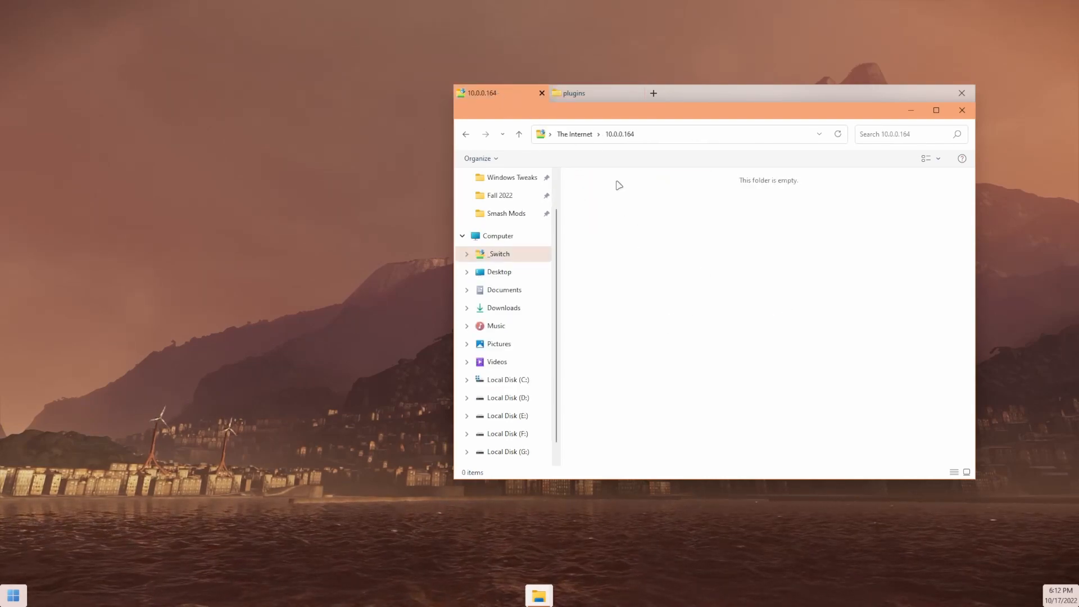
pyautogui.moveTo(929, 208); pyautogui.dragTo(855, 221)
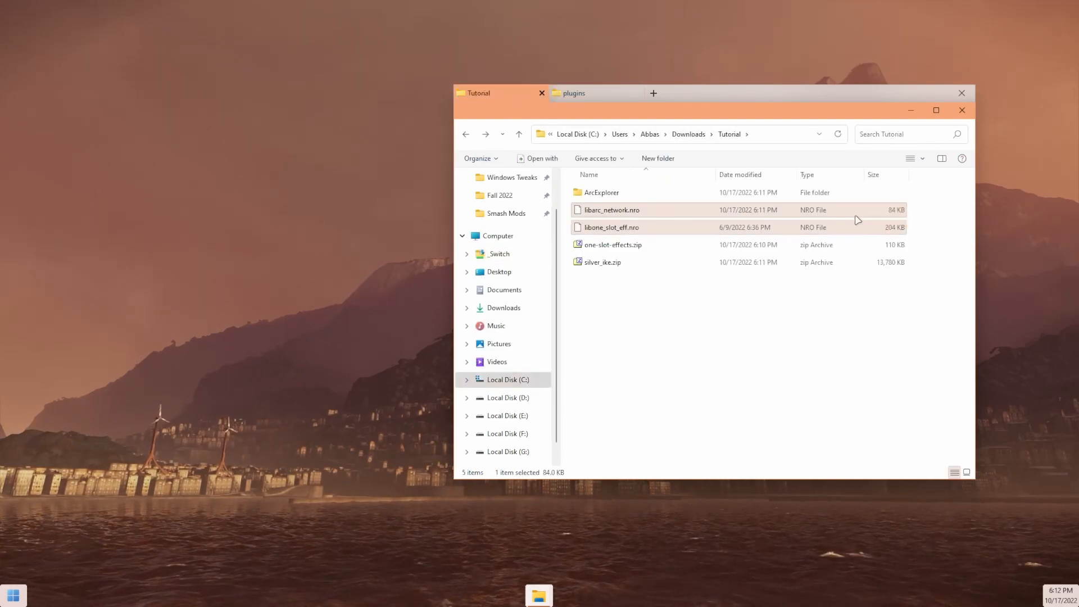
pyautogui.press('Delete')
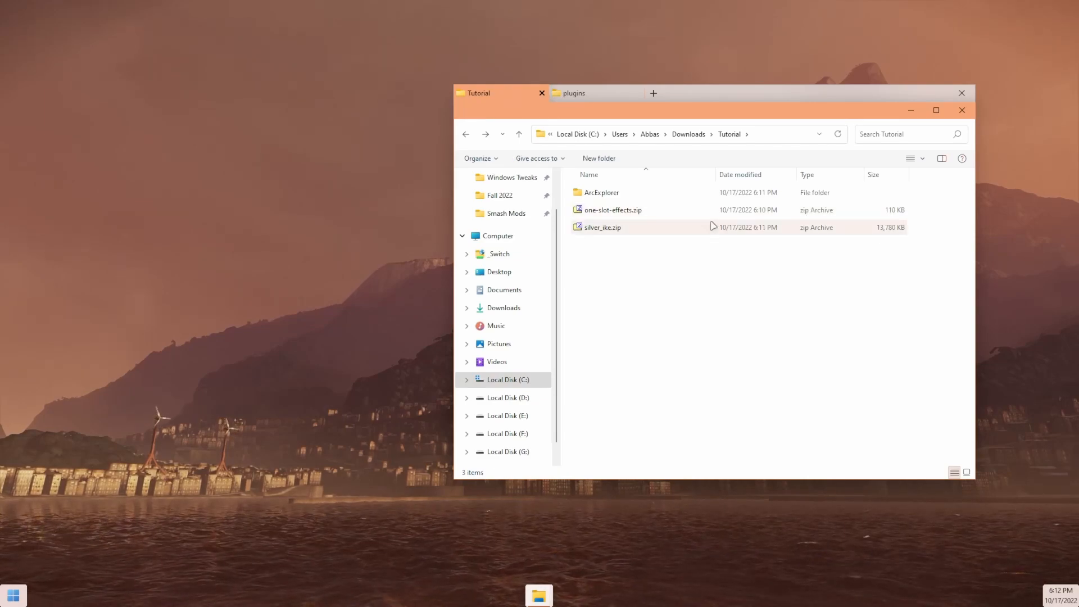
# - Create a new folder named One Slot Effects inside Tutorial
pyautogui.click(636, 210)
pyautogui.click(619, 241)
pyautogui.hotkey('ctrl', 'shift', 'n')
pyautogui.write('One Slot Effects')
pyautogui.press('Return')
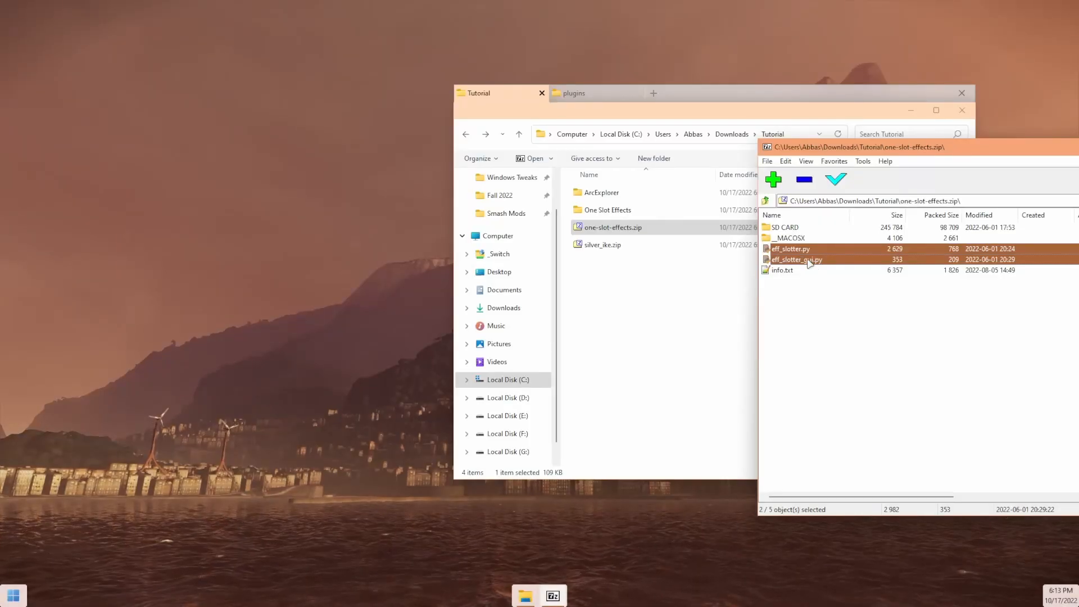
# - Extract eff_slotter.py and eff_slotter_gui.py from one-slot-effects.zip into the One Slot Effects folder, and delete the archive
pyautogui.moveTo(808, 260); pyautogui.dragTo(623, 213)
pyautogui.click(1009, 325)
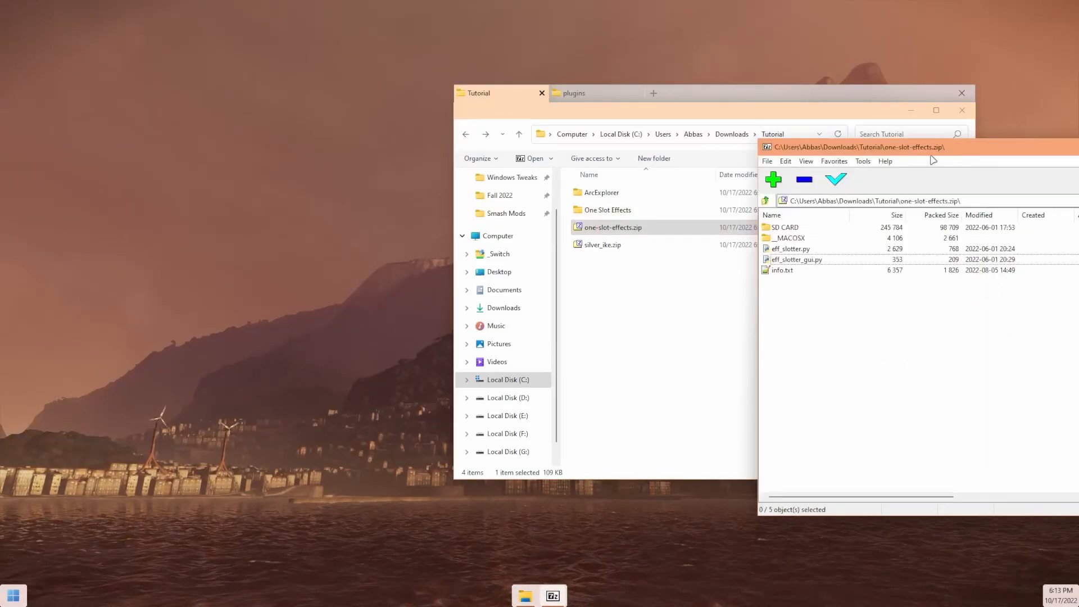
pyautogui.moveTo(915, 150); pyautogui.dragTo(648, 145)
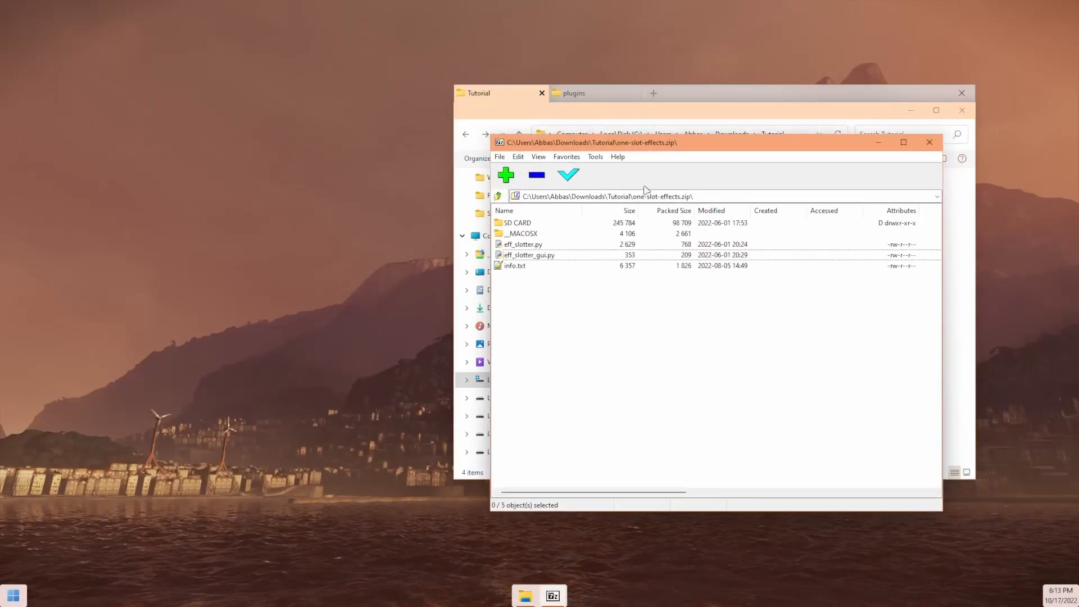
pyautogui.click(929, 142)
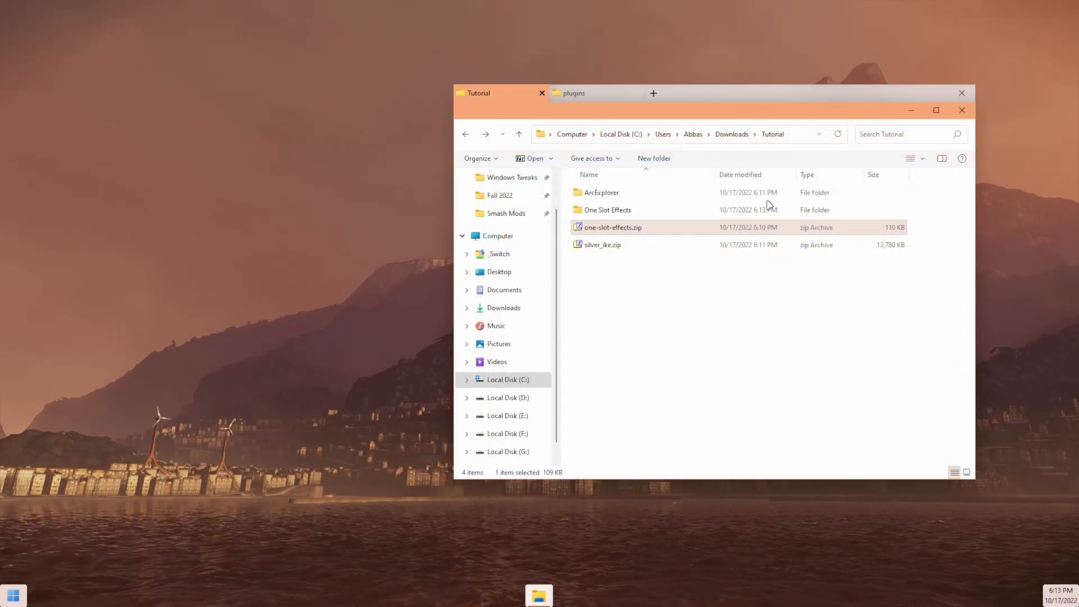
pyautogui.press('Delete')
# - Extract silver_ike.zip directly into the Tutorial folder and delete the archive
pyautogui.rightClick(668, 230)
pyautogui.moveTo(699, 255)
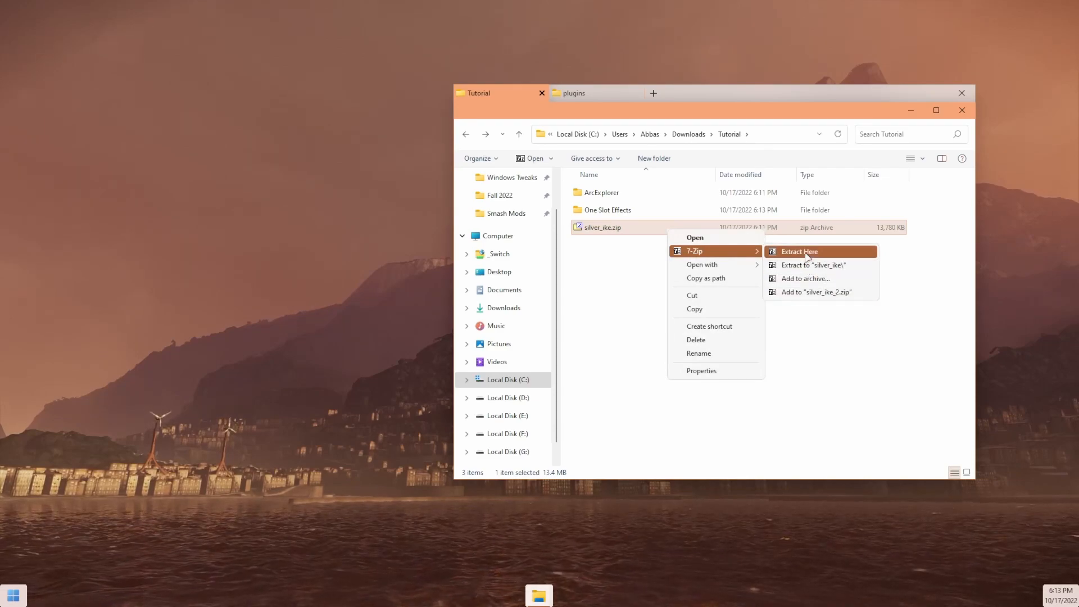
pyautogui.click(808, 258)
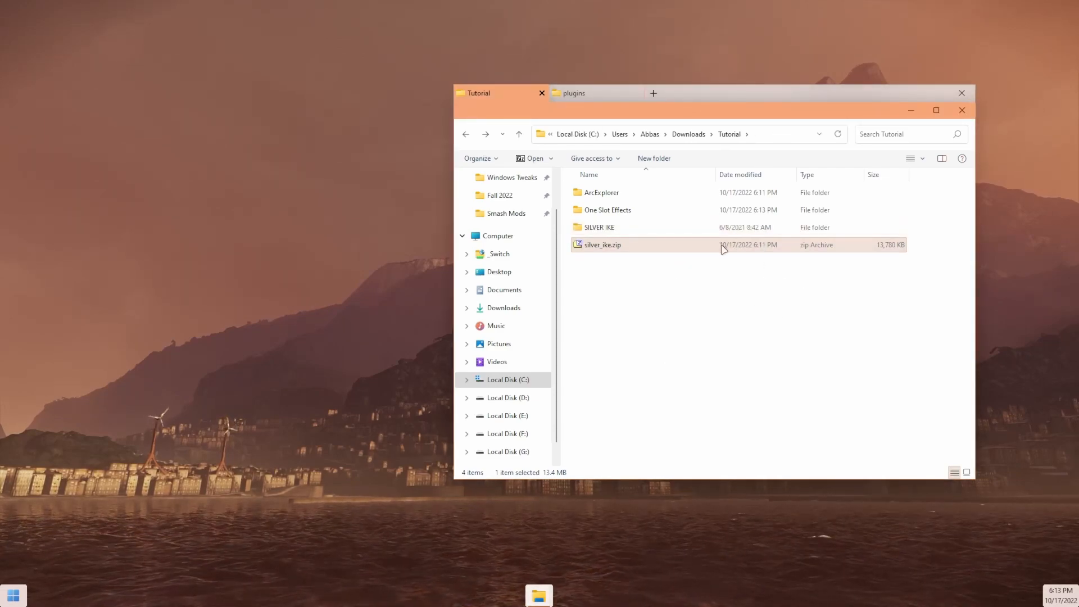
pyautogui.press('Delete')
# - Rename the SILVER IKE folder as OO - [Ike] Silver Ike (c07)
pyautogui.press('F2')
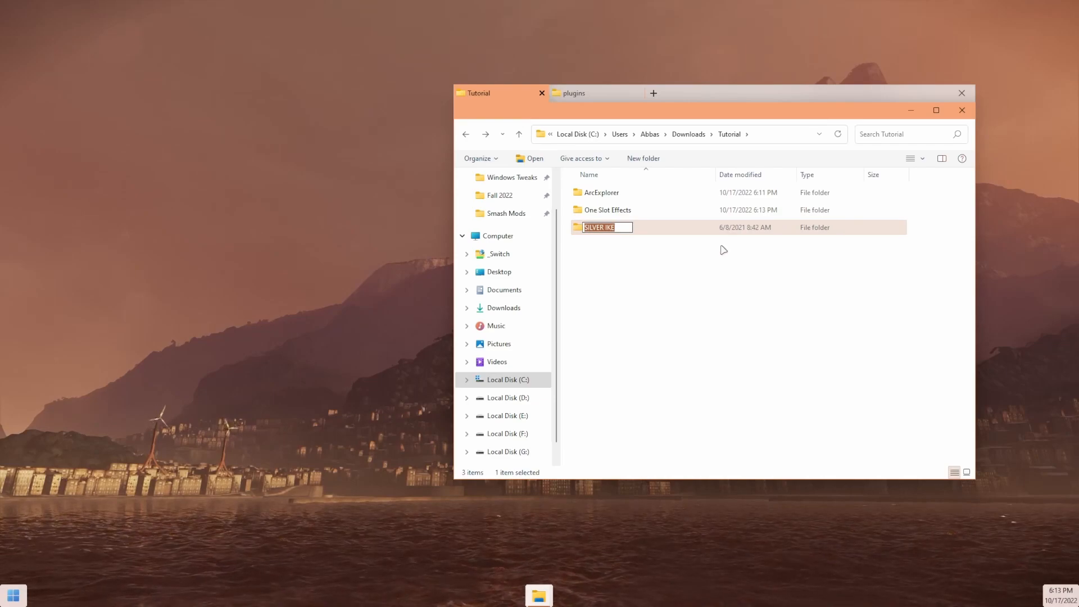
pyautogui.write('00')
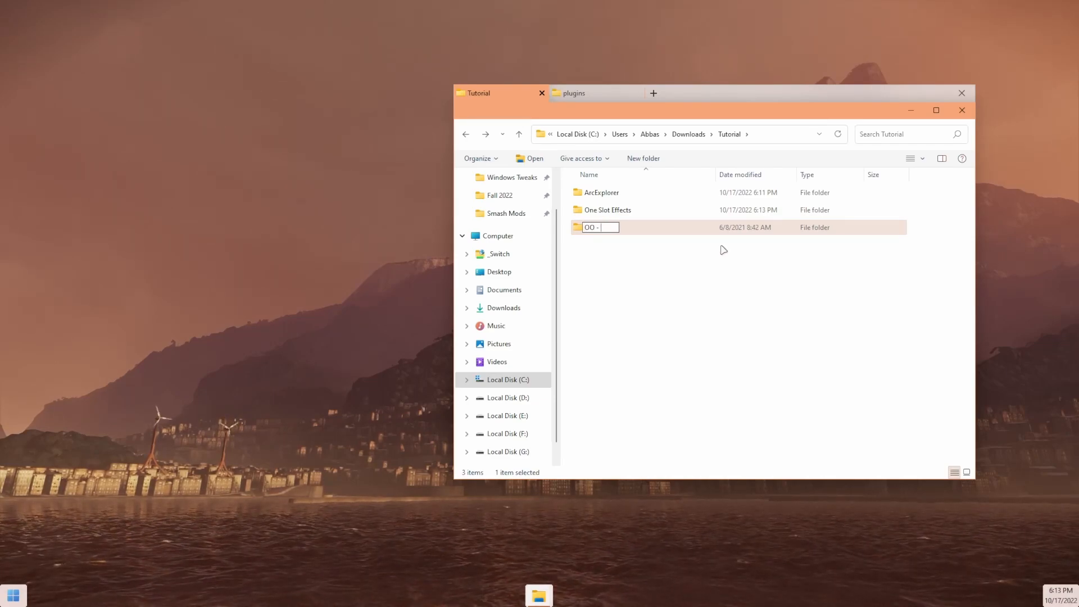
pyautogui.write(' - [Ike] Silver')
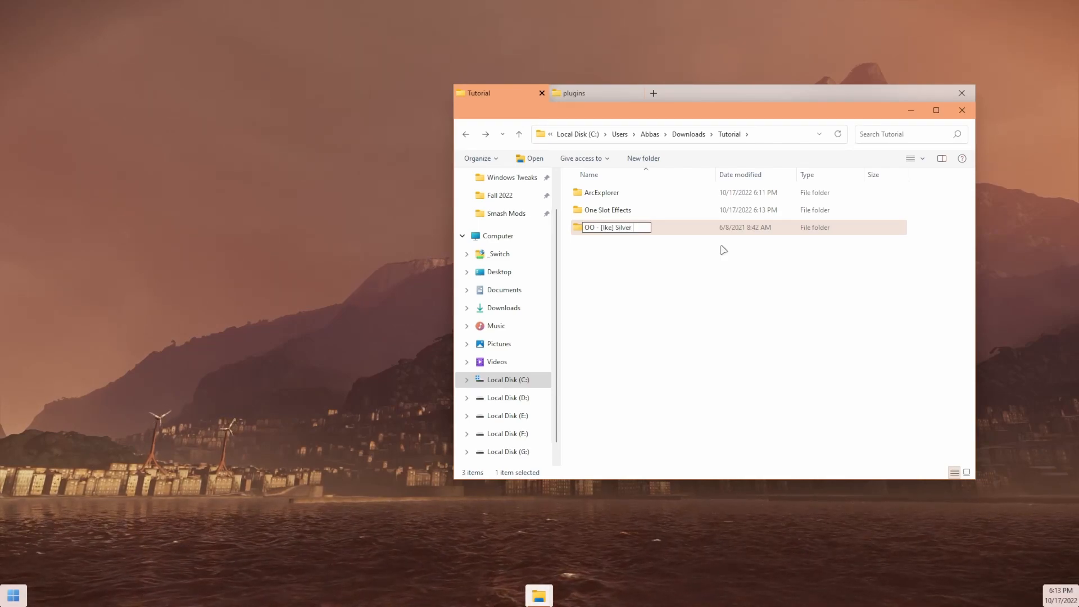
pyautogui.write(' Ike (c0')
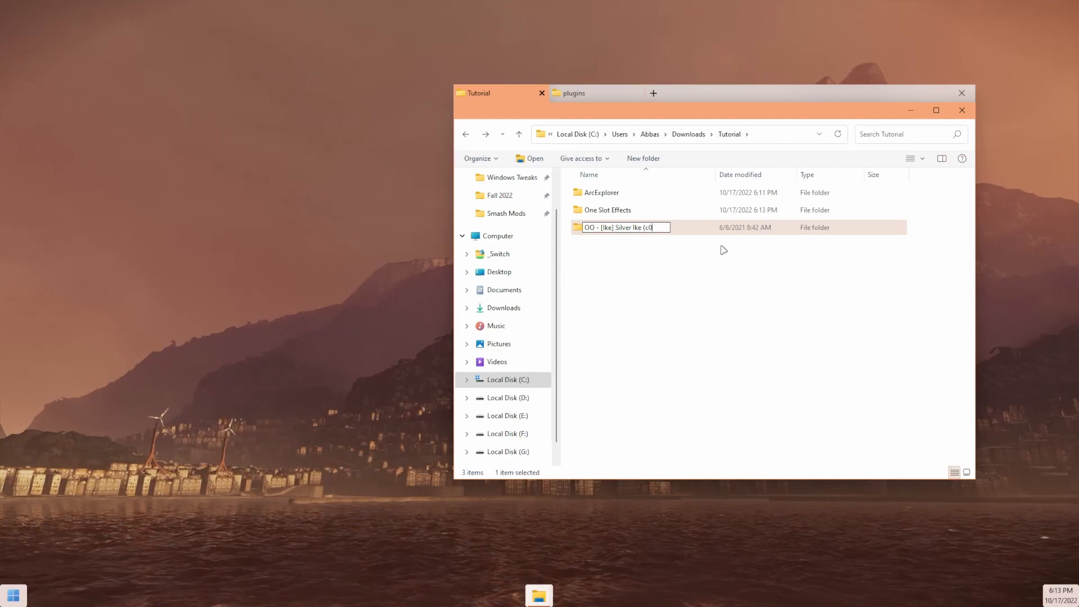
pyautogui.write('7)')
pyautogui.press('Return')
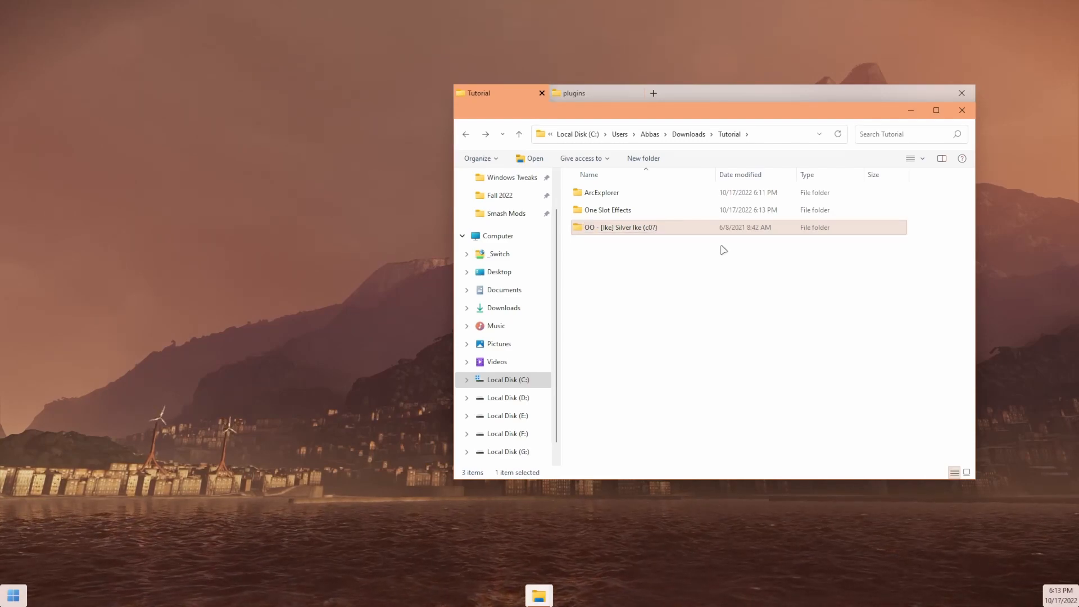
pyautogui.click(615, 280)
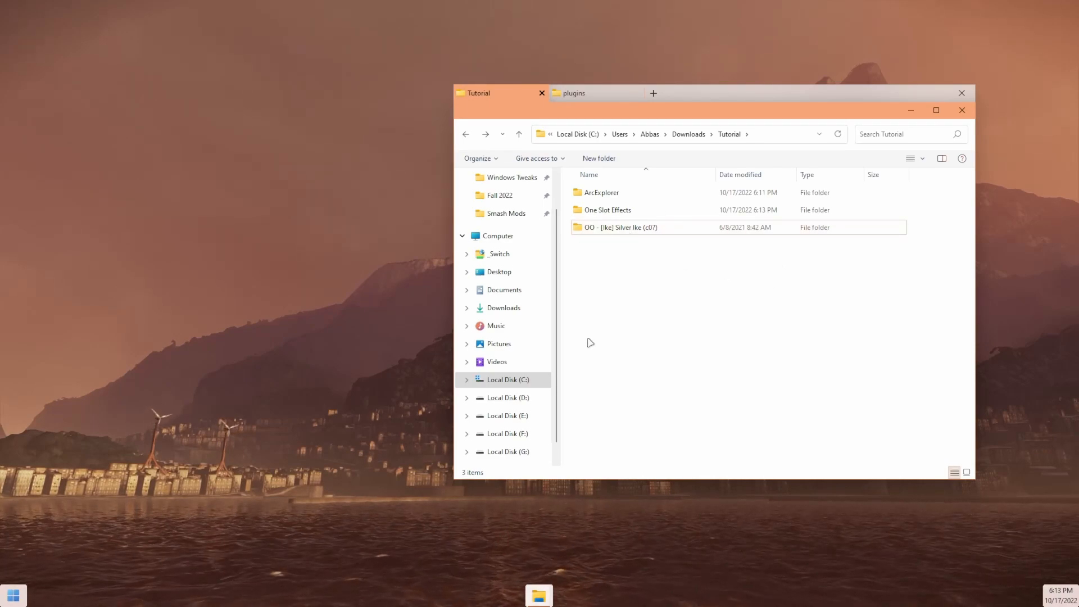
# - Launch the program from the ArcExplorer folder and install the available hash labels update
pyautogui.doubleClick(643, 195)
pyautogui.click(646, 211)
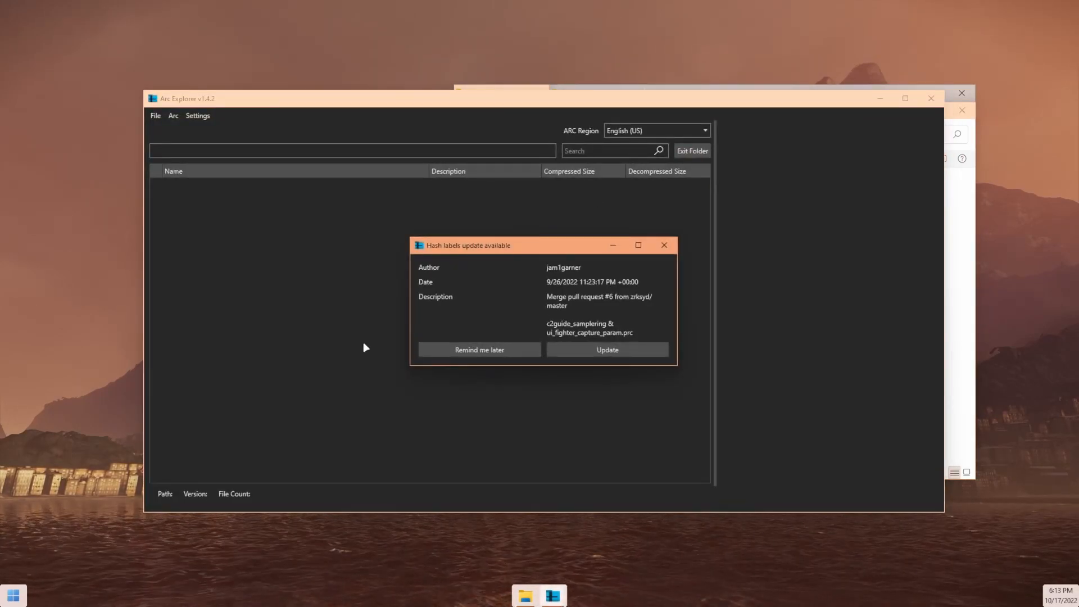
pyautogui.click(660, 354)
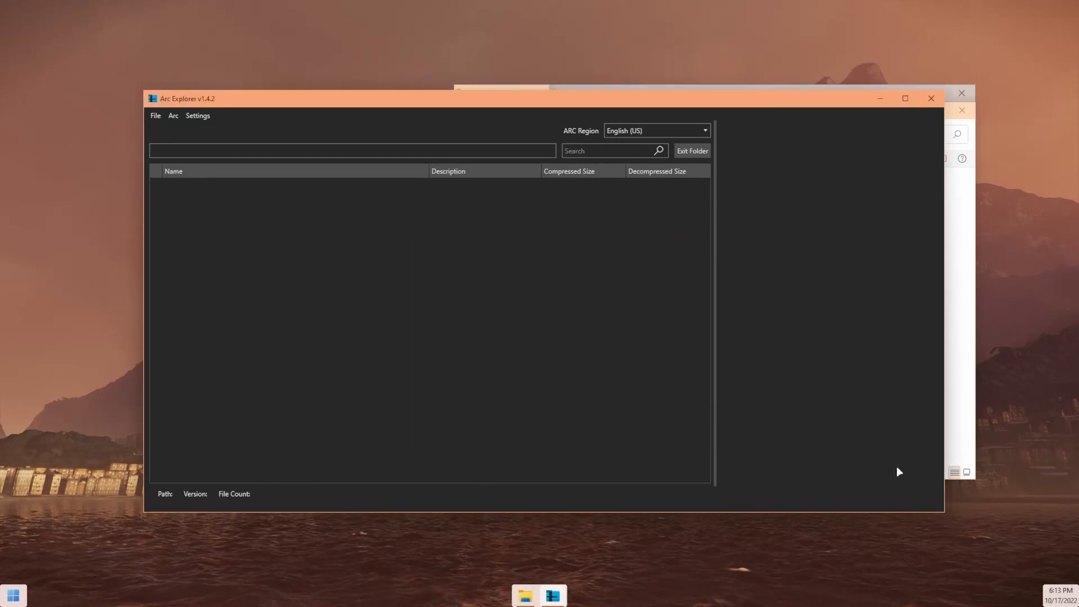
# - Open the Connect to ARC dialog and select the placeholder IP address for replacement
pyautogui.click(163, 119)
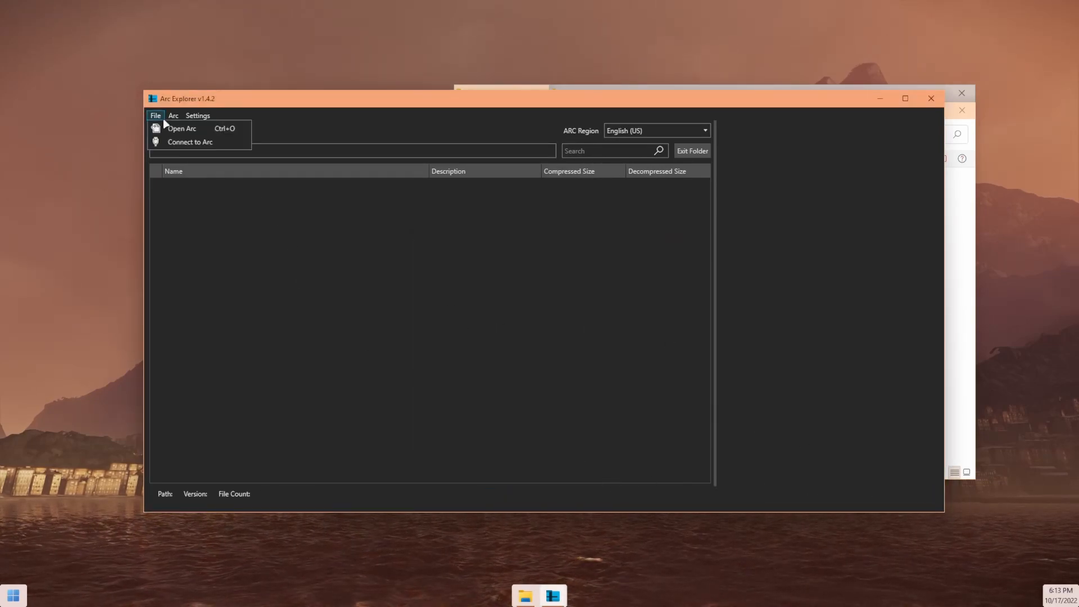
pyautogui.click(234, 140)
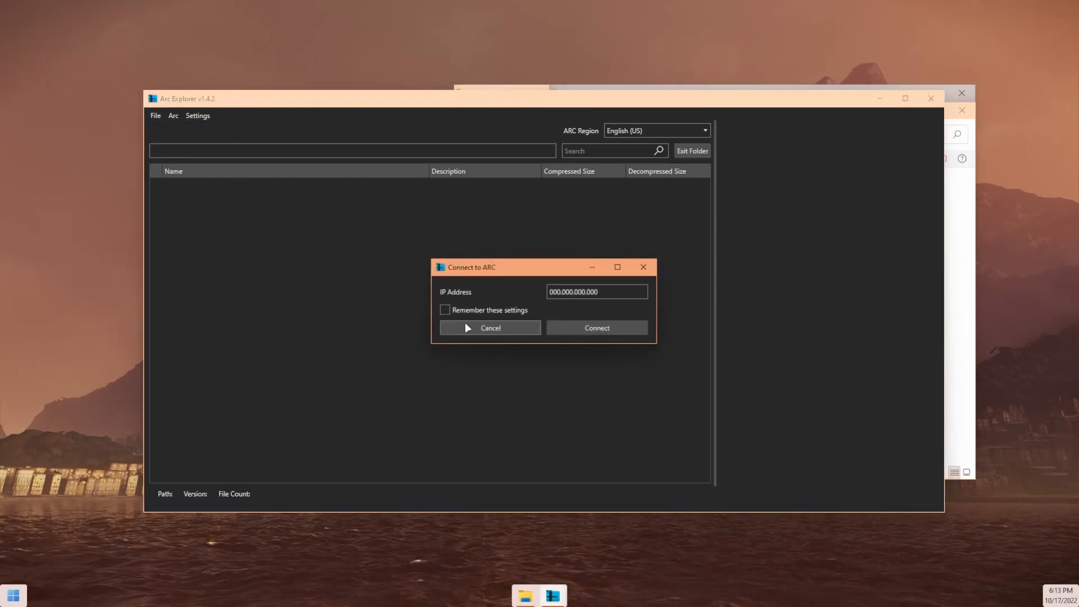
pyautogui.moveTo(610, 291); pyautogui.dragTo(501, 289)
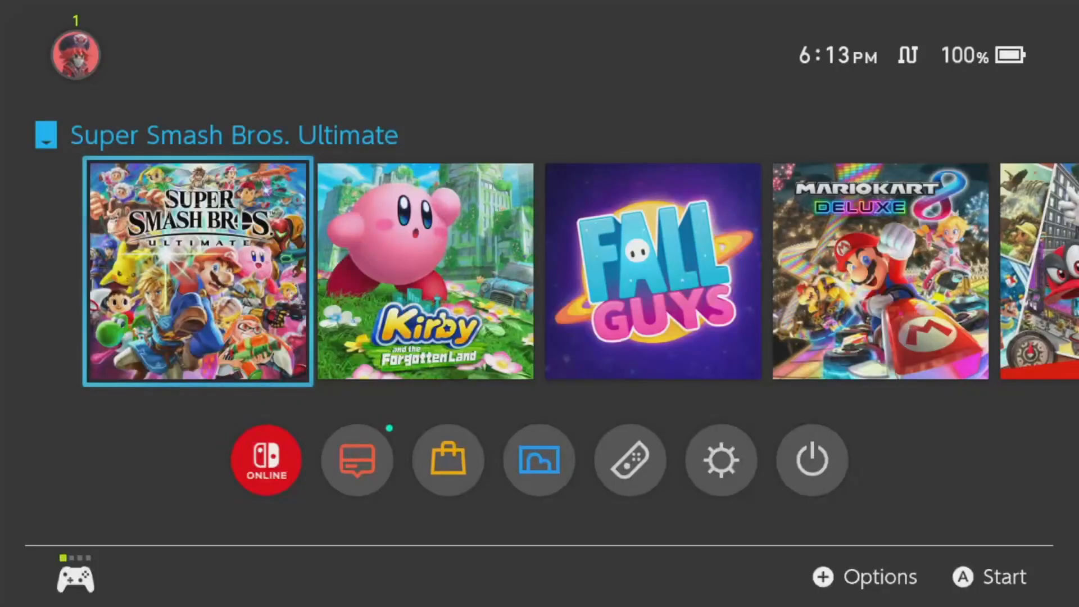
# - On the Switch, open the homebrew menu through Album and start NetLoader to look up the console's IP address
pyautogui.press('Down')
pyautogui.press('Right')
pyautogui.press('Right')
pyautogui.press('Right')
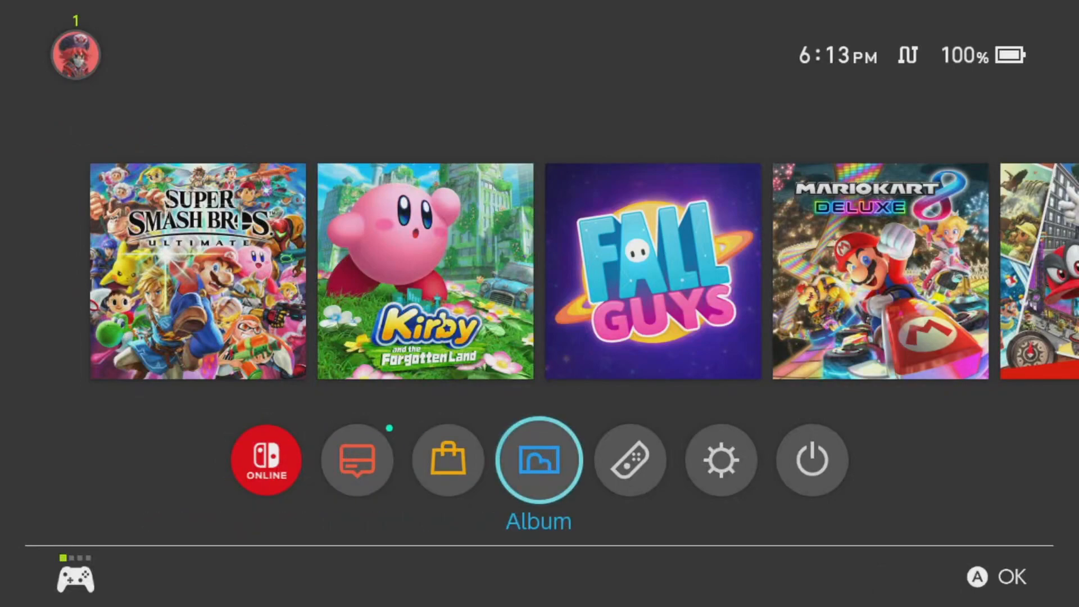
pyautogui.press('Return')
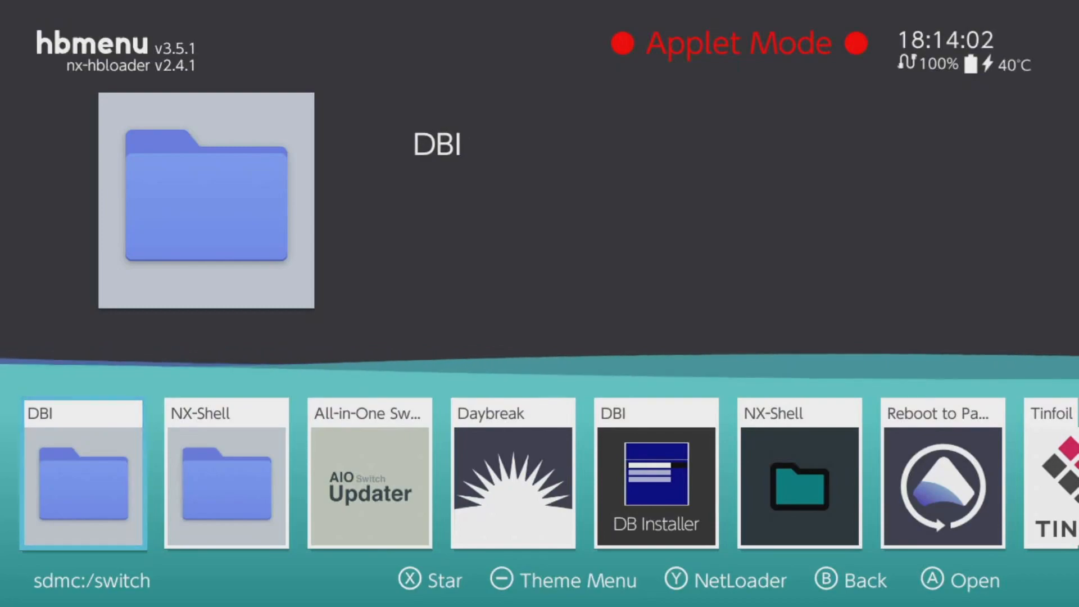
pyautogui.press('y')
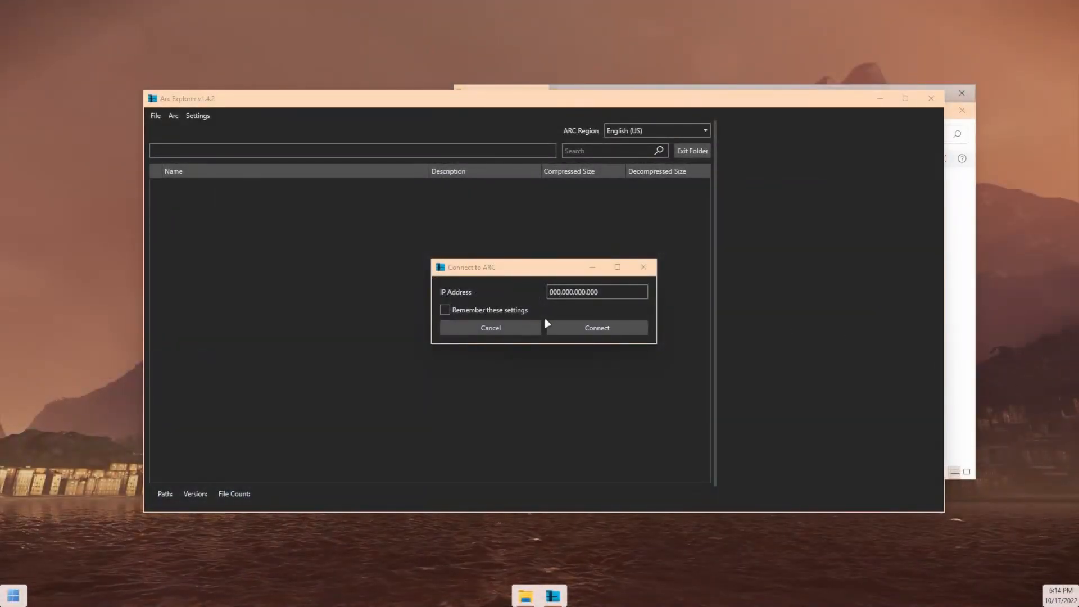
# - Try to connect to the ARC at IP address 10.0.0.164 and check the error log
pyautogui.moveTo(619, 293); pyautogui.dragTo(443, 293)
pyautogui.write('10.0.0.164')
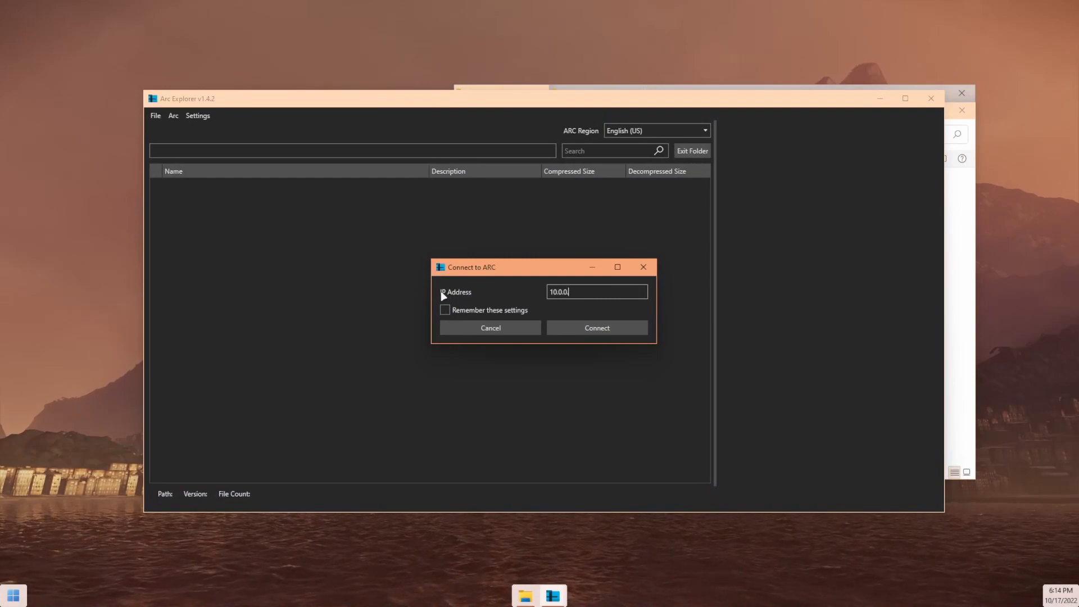
pyautogui.click(445, 310)
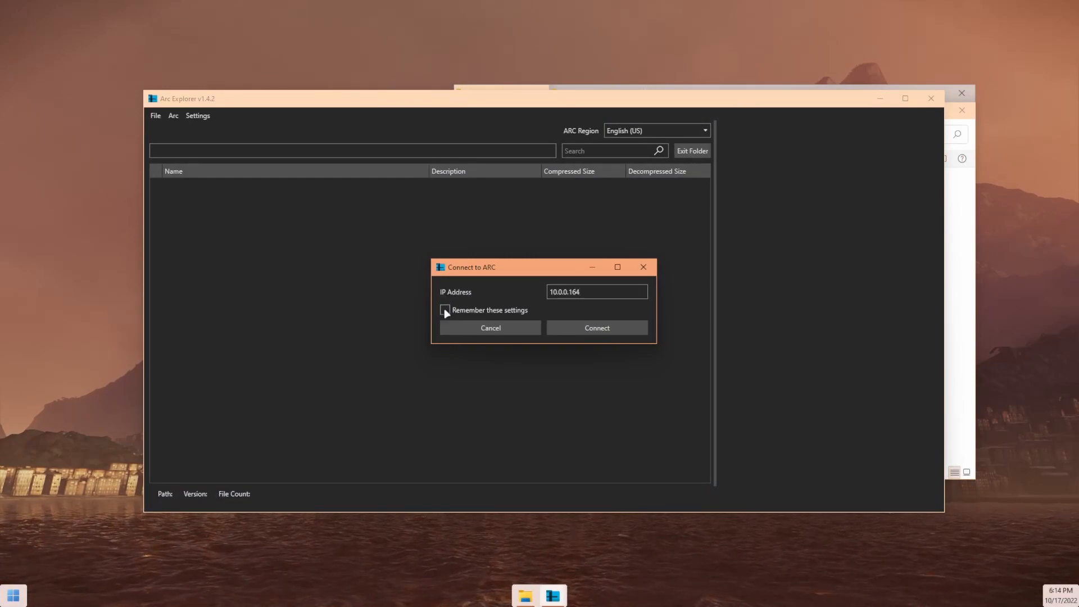
pyautogui.click(640, 328)
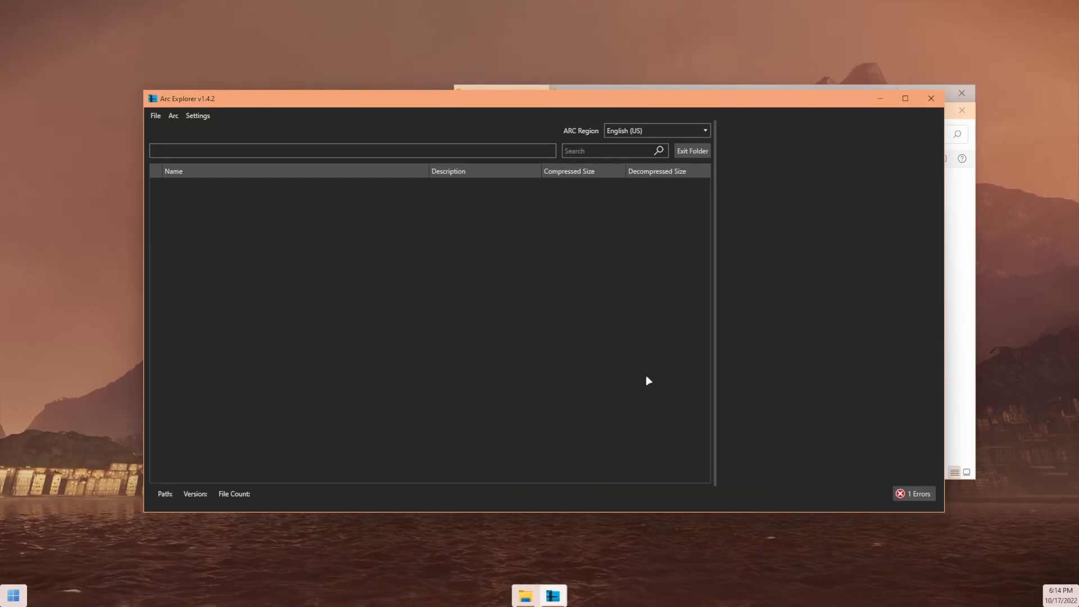
pyautogui.click(929, 497)
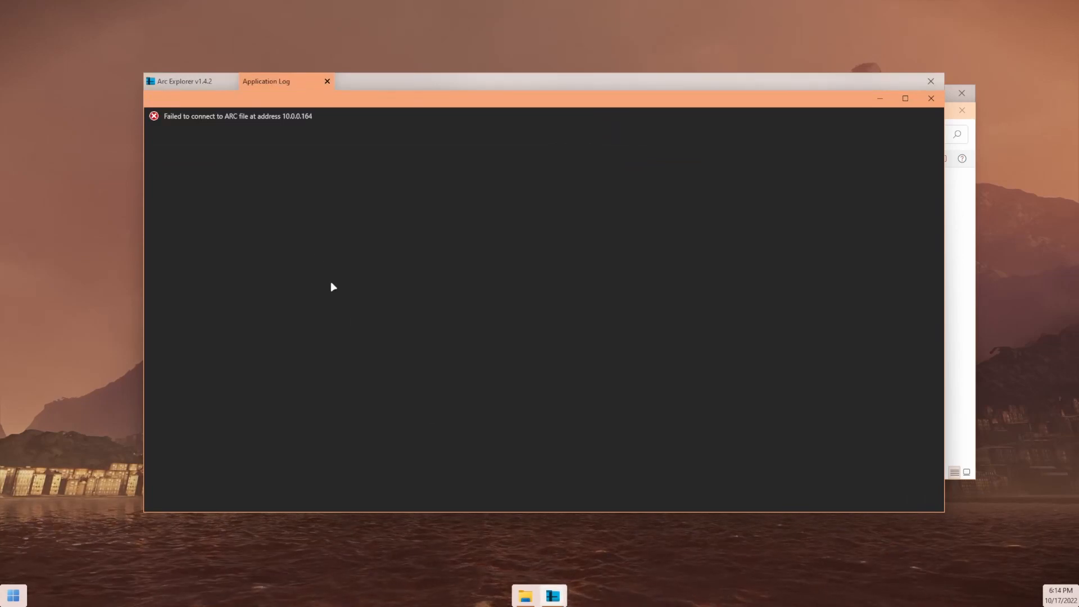
pyautogui.middleClick(289, 84)
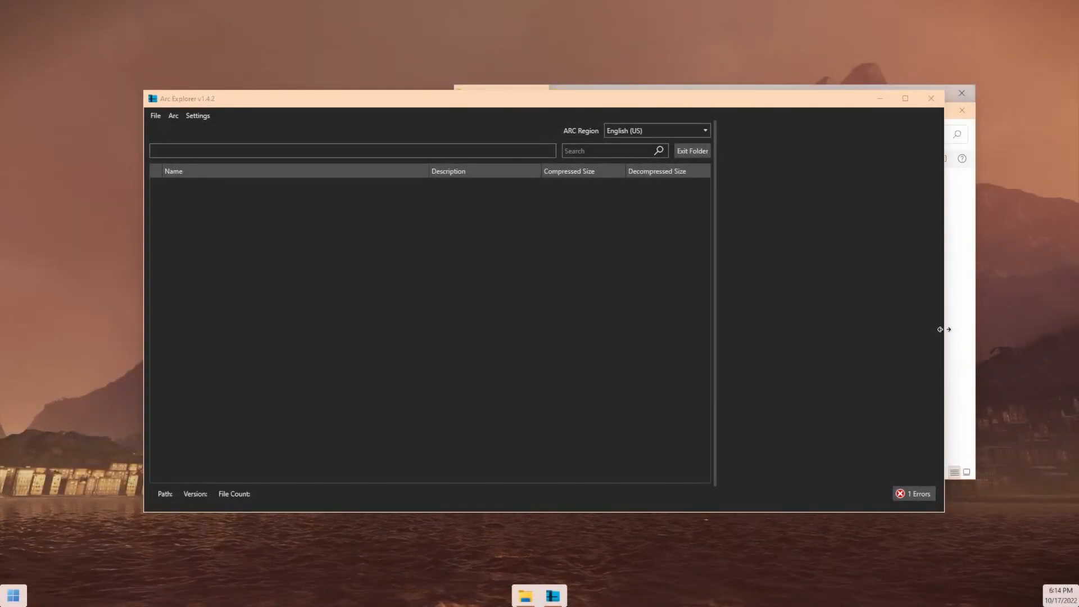
# - Rename the effect folder inside OO - [Ike] Silver Ike (c07) as effect_mod
pyautogui.click(958, 313)
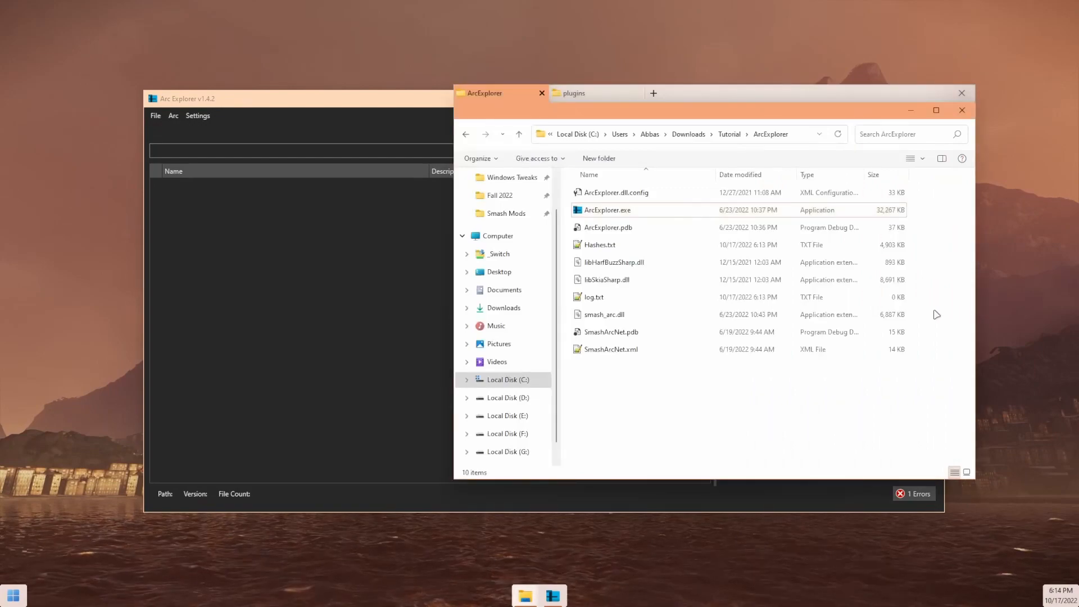
pyautogui.click(741, 134)
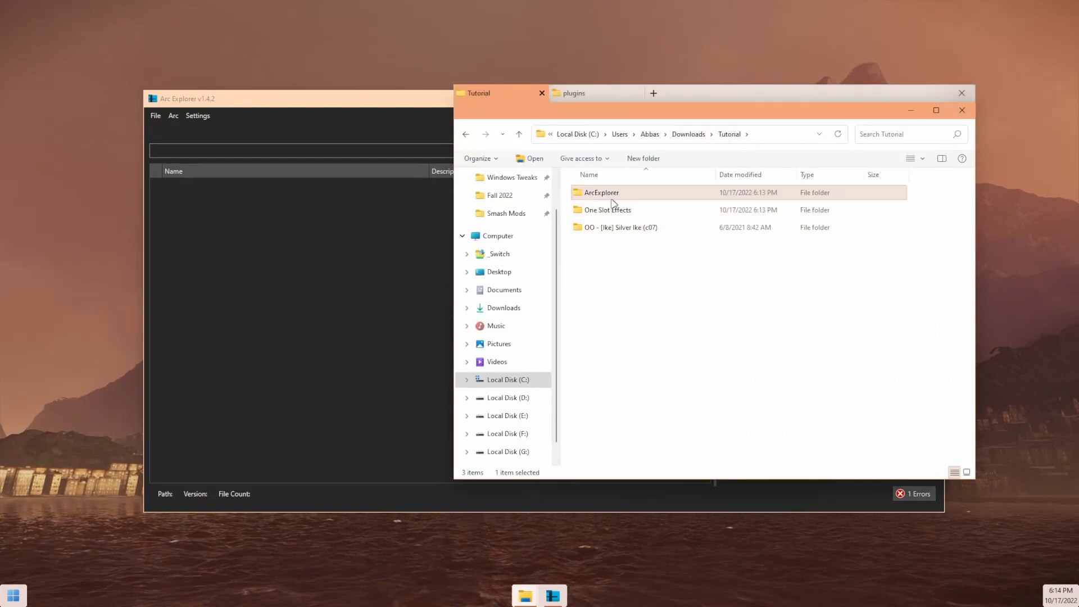
pyautogui.doubleClick(689, 228)
pyautogui.click(658, 200)
pyautogui.click(604, 195)
pyautogui.click(603, 192)
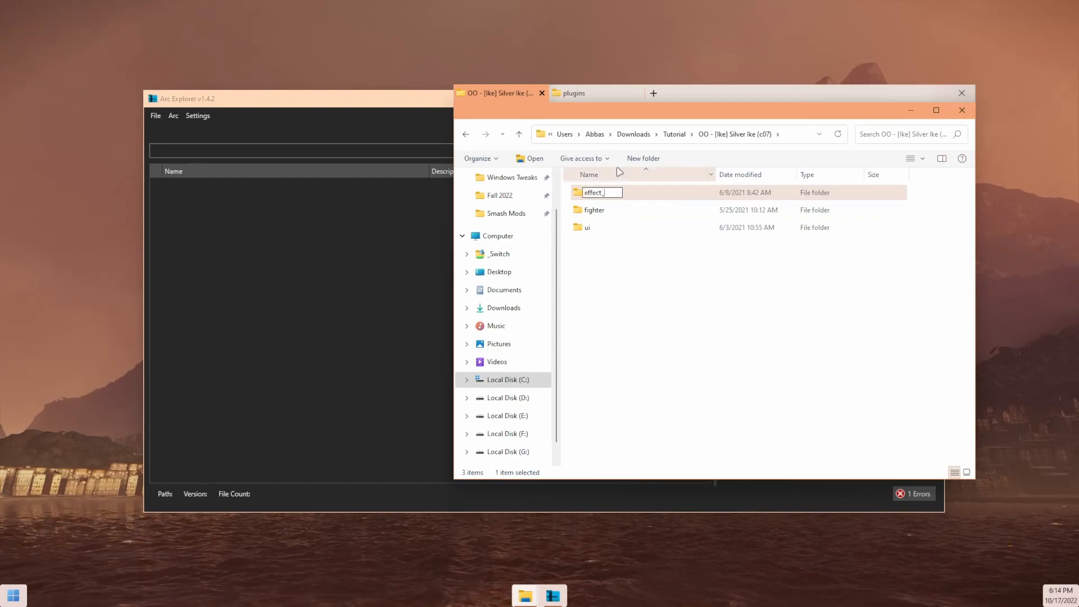
pyautogui.write('_mod')
pyautogui.press('Return')
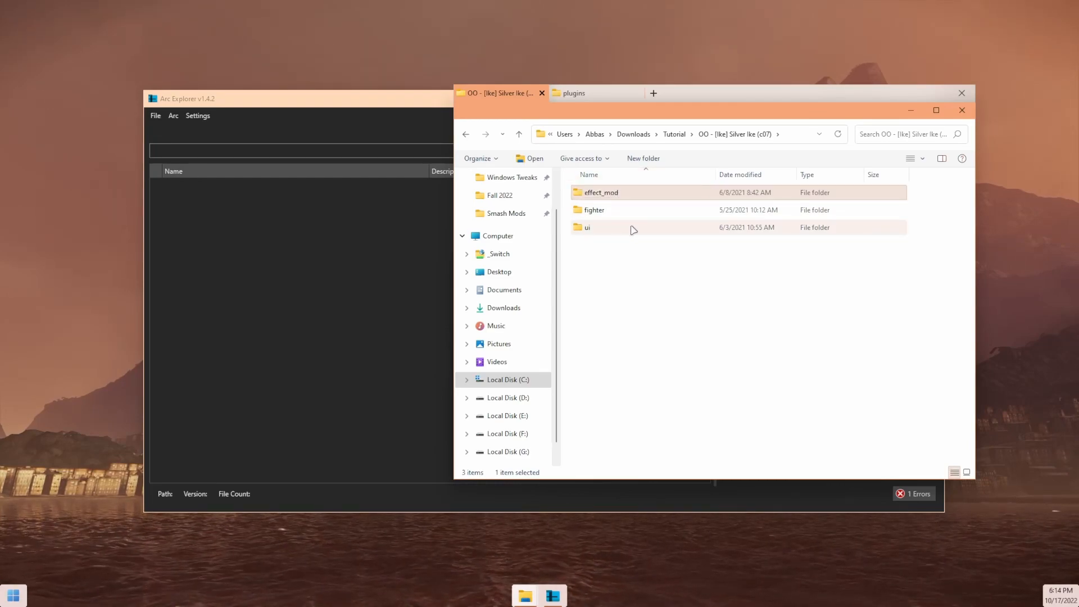
pyautogui.click(624, 266)
pyautogui.hotkey('alt', 'Left')
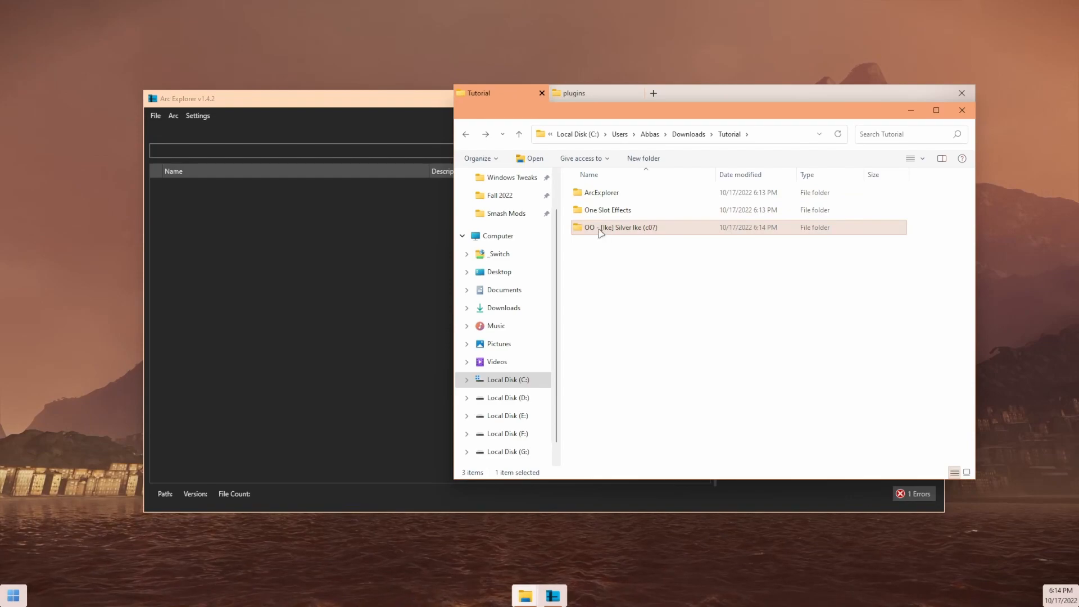
pyautogui.doubleClick(600, 230)
pyautogui.click(612, 198)
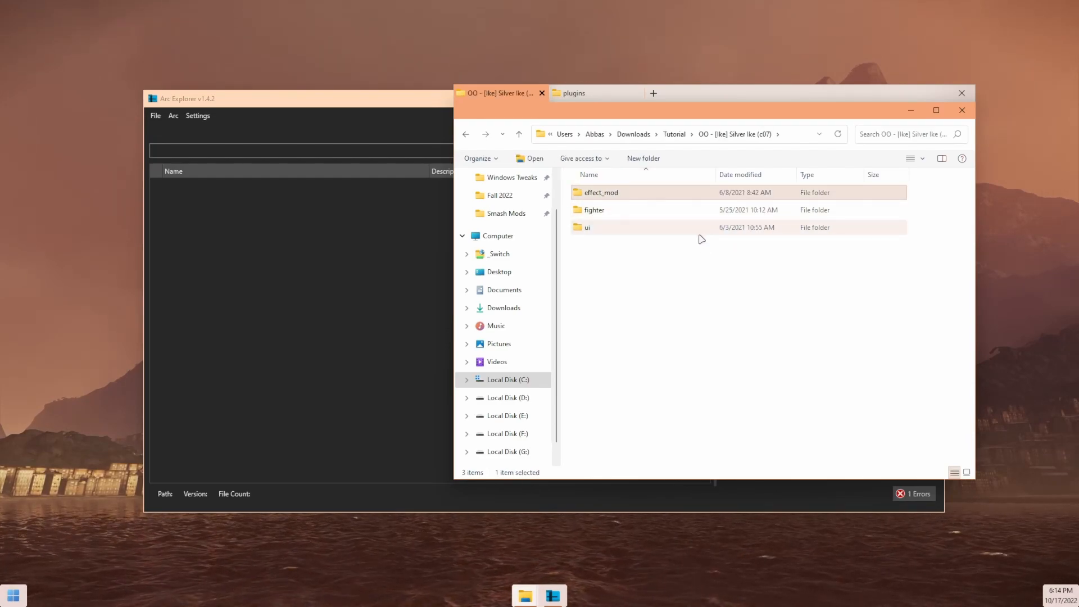
pyautogui.click(684, 263)
pyautogui.hotkey('alt', 'Left')
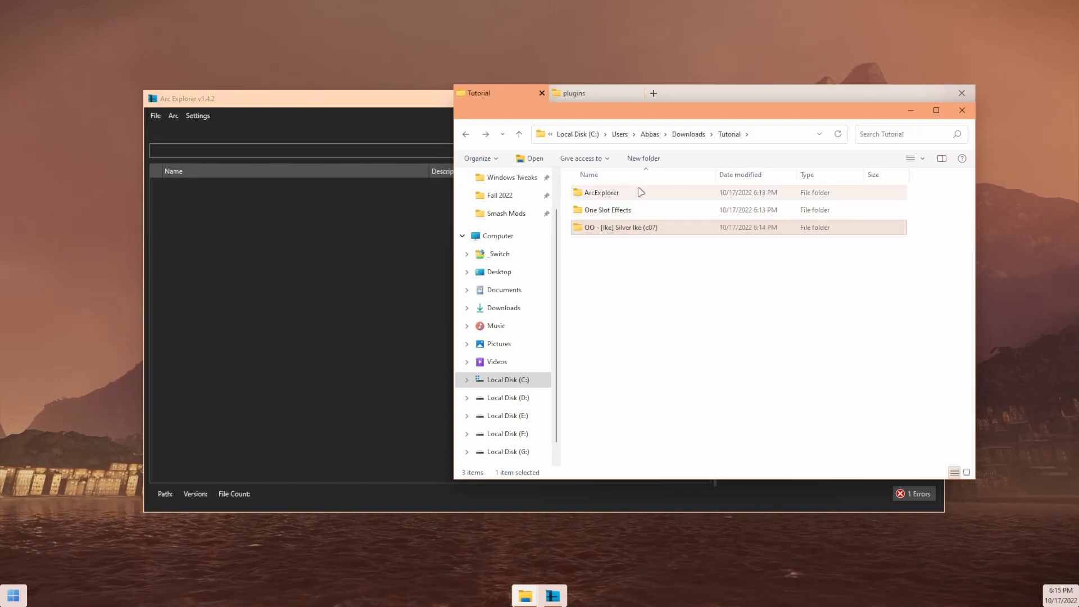
pyautogui.click(673, 257)
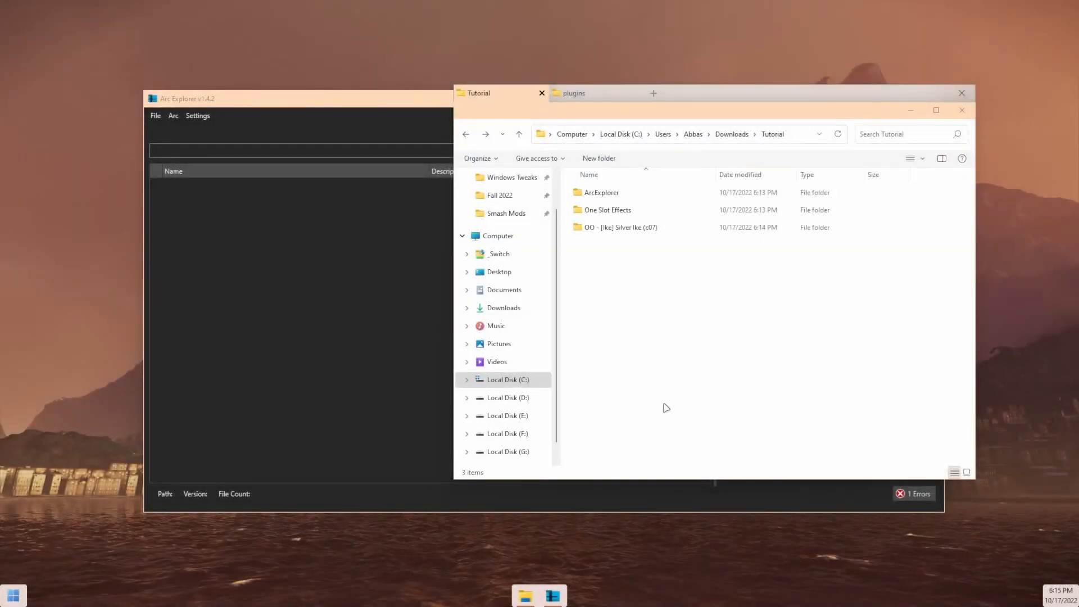
# - Bring ArcExplorer to the front and connect to the ARC again at 10.0.0.164
pyautogui.moveTo(277, 104); pyautogui.dragTo(360, 87)
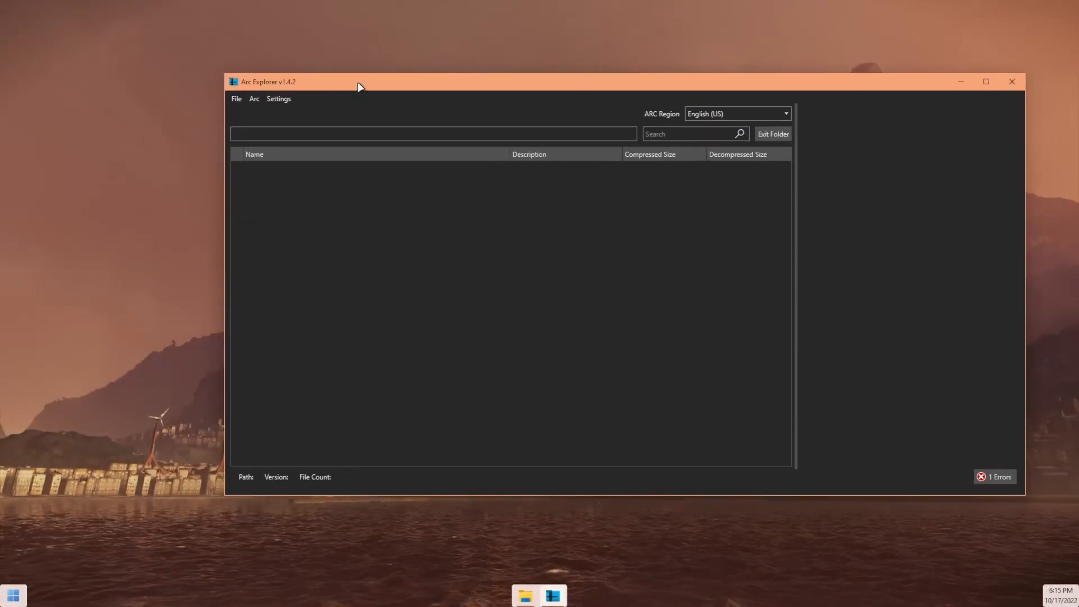
pyautogui.click(252, 100)
pyautogui.click(304, 121)
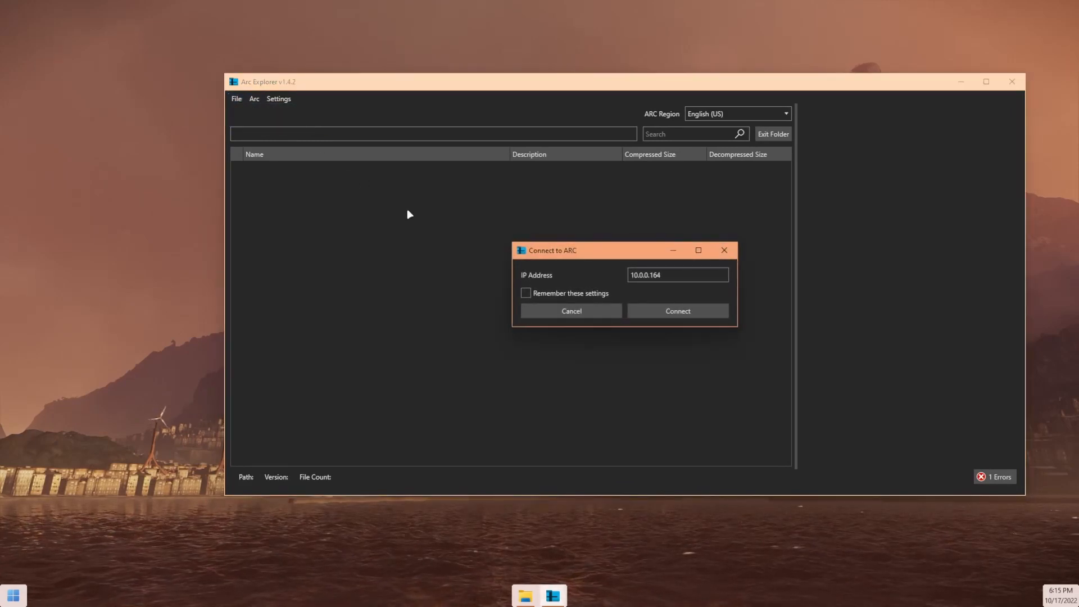
pyautogui.click(667, 312)
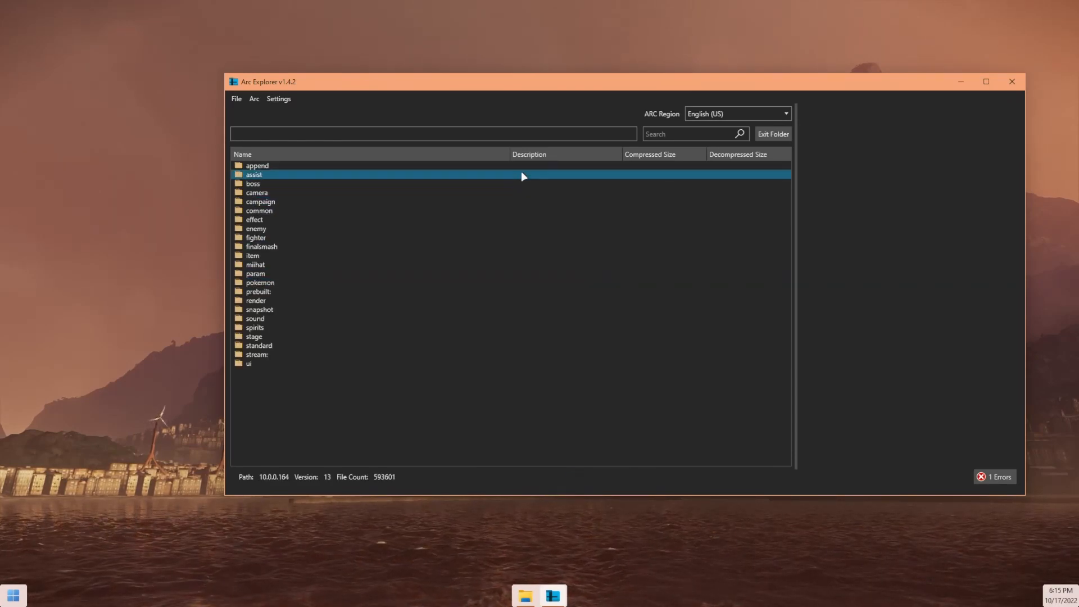
# - Extract the ike folder from effect/fighter in the ARC and close the program
pyautogui.doubleClick(534, 220)
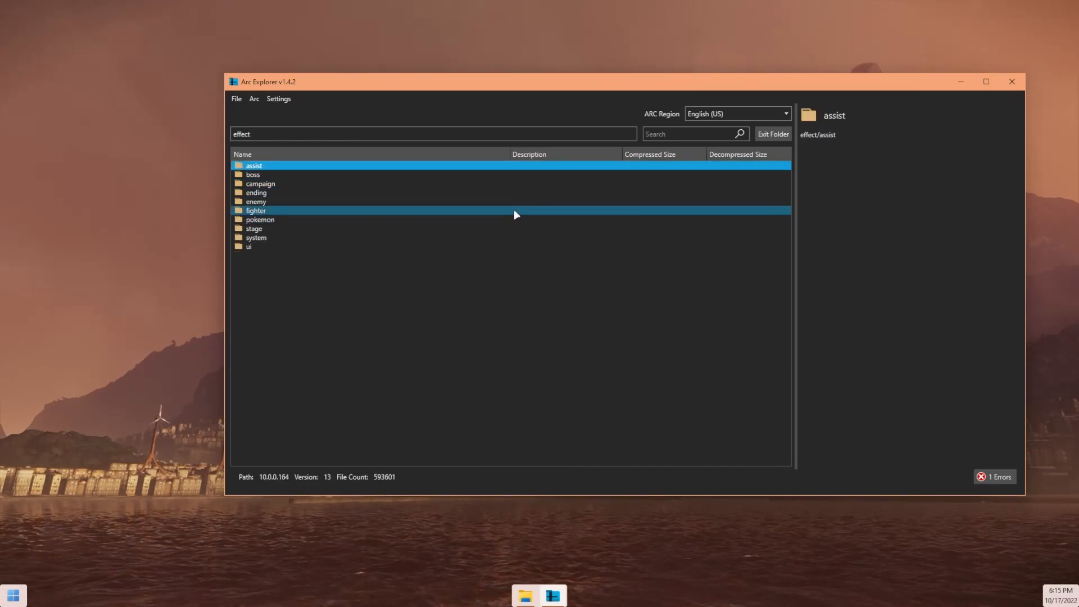
pyautogui.doubleClick(514, 210)
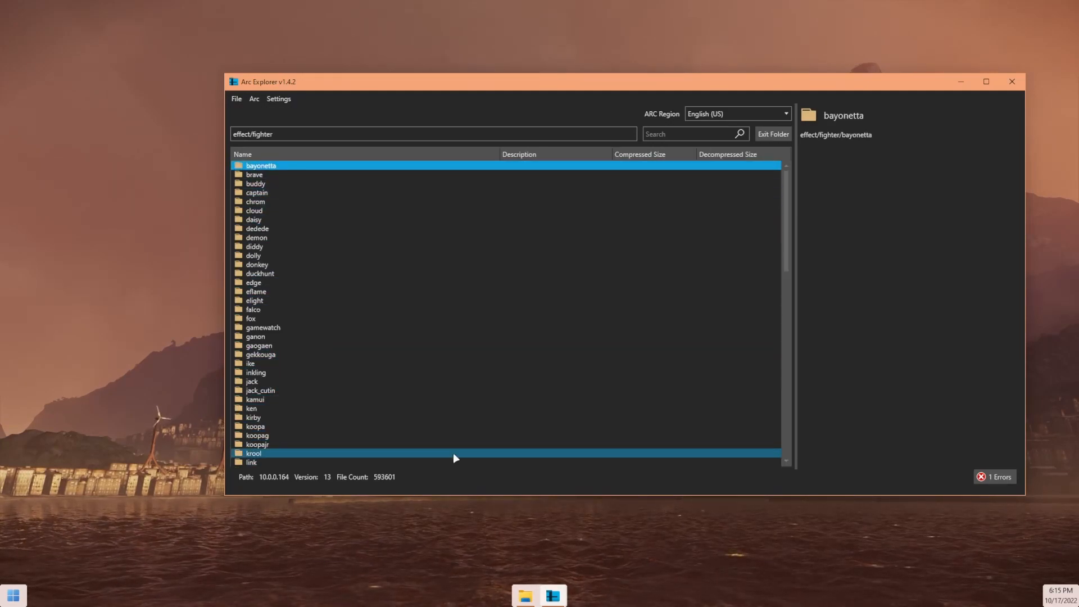
pyautogui.click(519, 364)
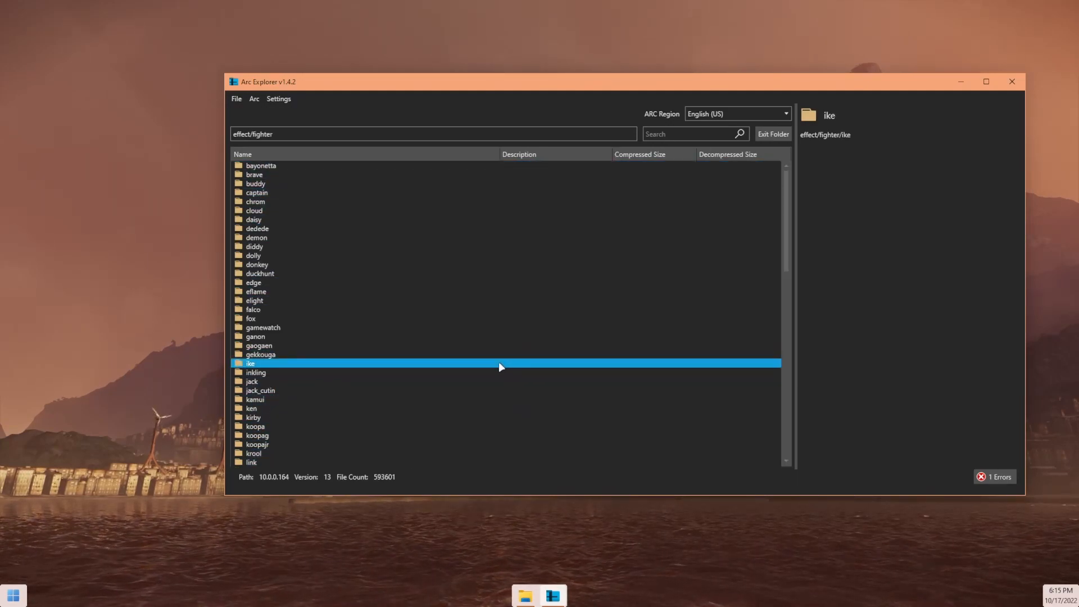
pyautogui.rightClick(471, 365)
pyautogui.click(515, 373)
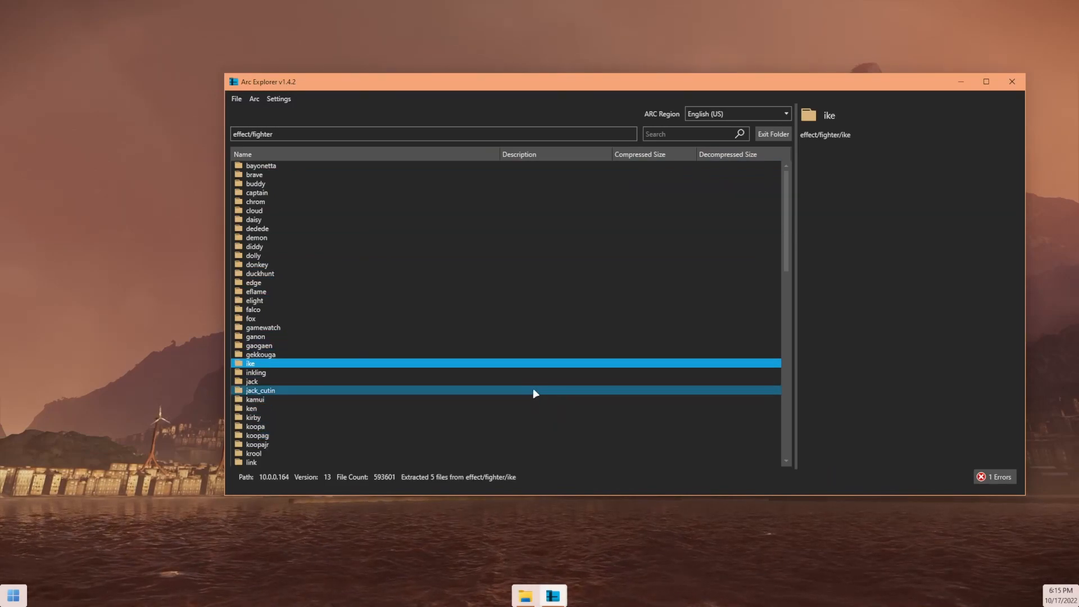
pyautogui.click(437, 428)
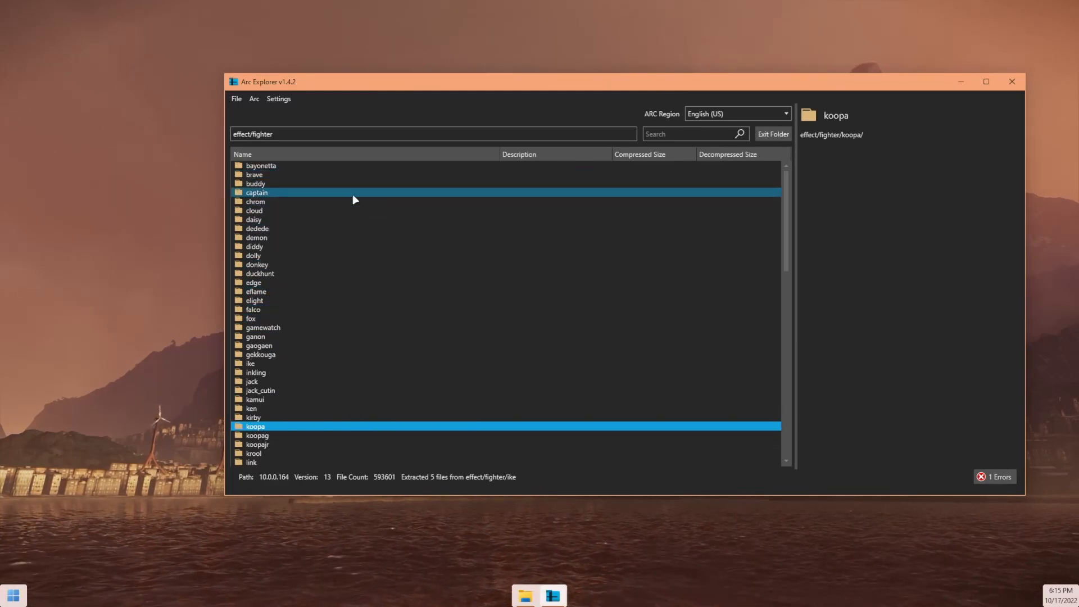
pyautogui.click(272, 362)
pyautogui.click(1002, 84)
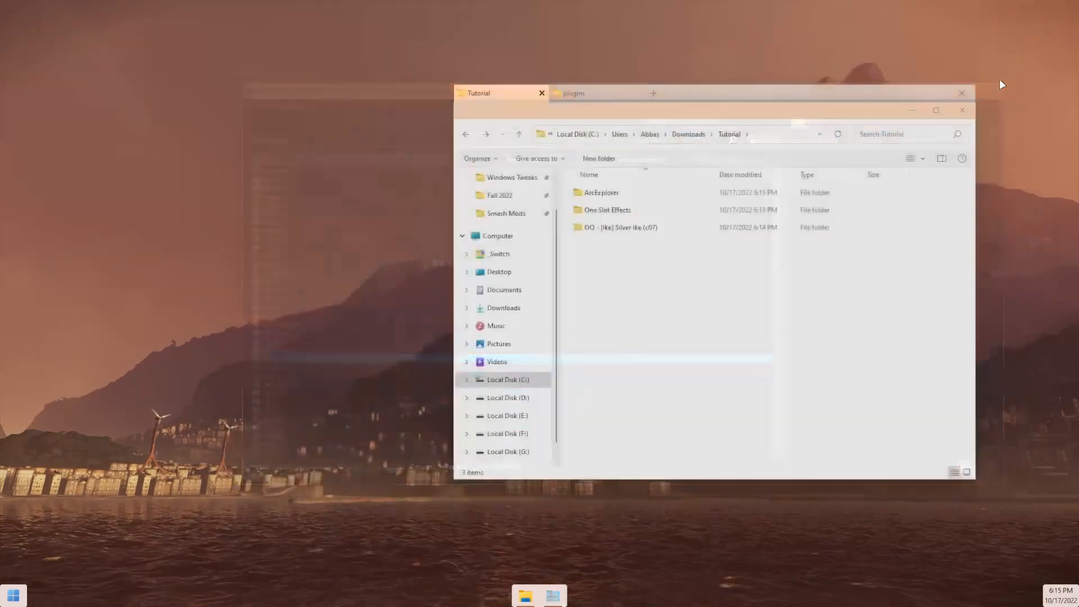
# - Copy the extracted effect folder from ArcExplorer's export folder into OO - [Ike] Silver Ike (c07)
pyautogui.click(610, 194)
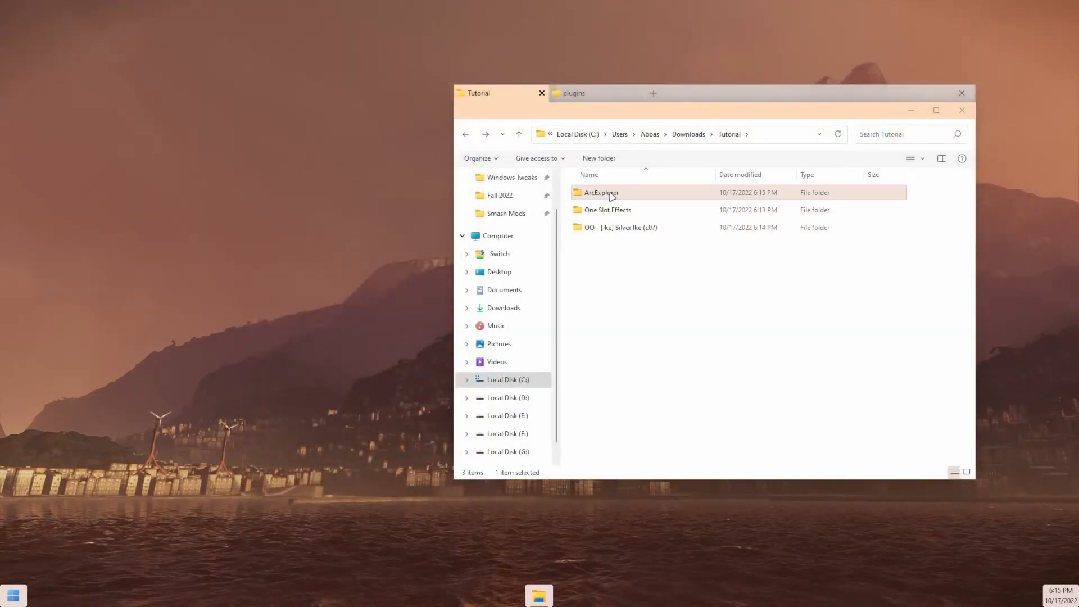
pyautogui.doubleClick(670, 194)
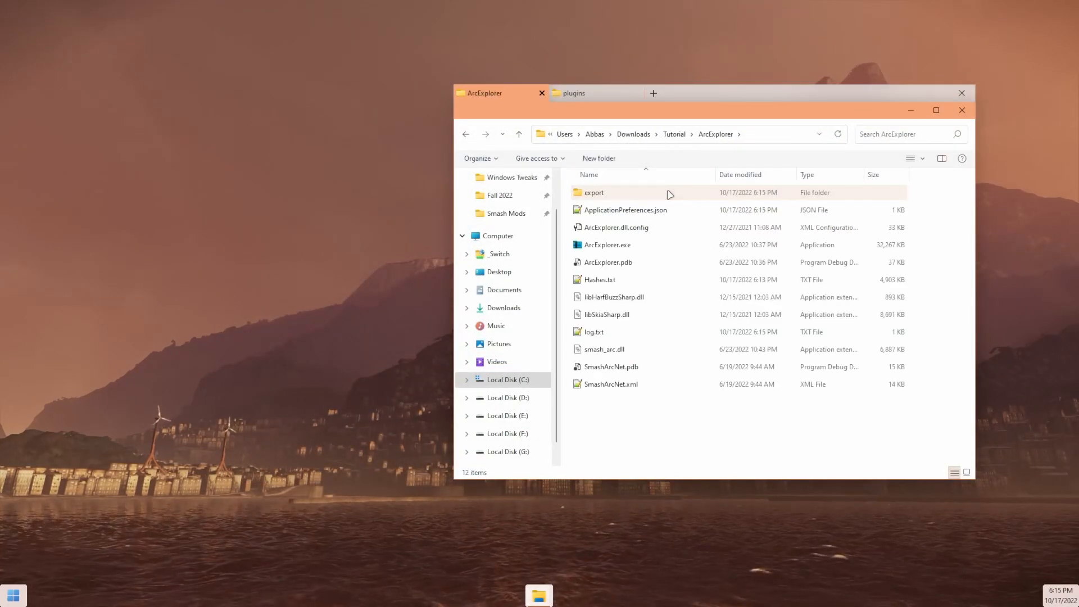
pyautogui.doubleClick(607, 198)
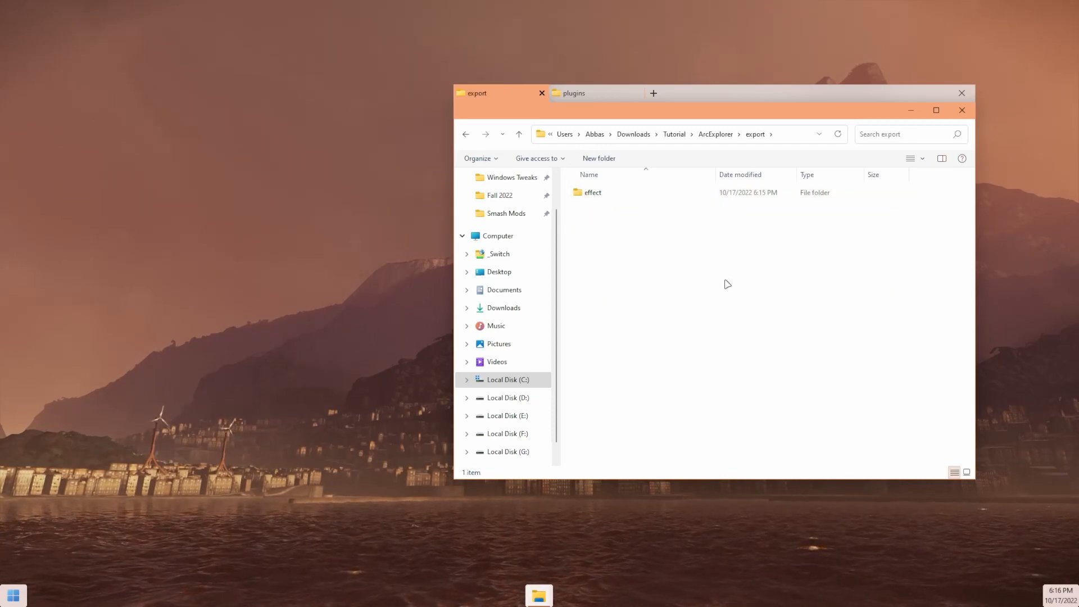
pyautogui.click(615, 200)
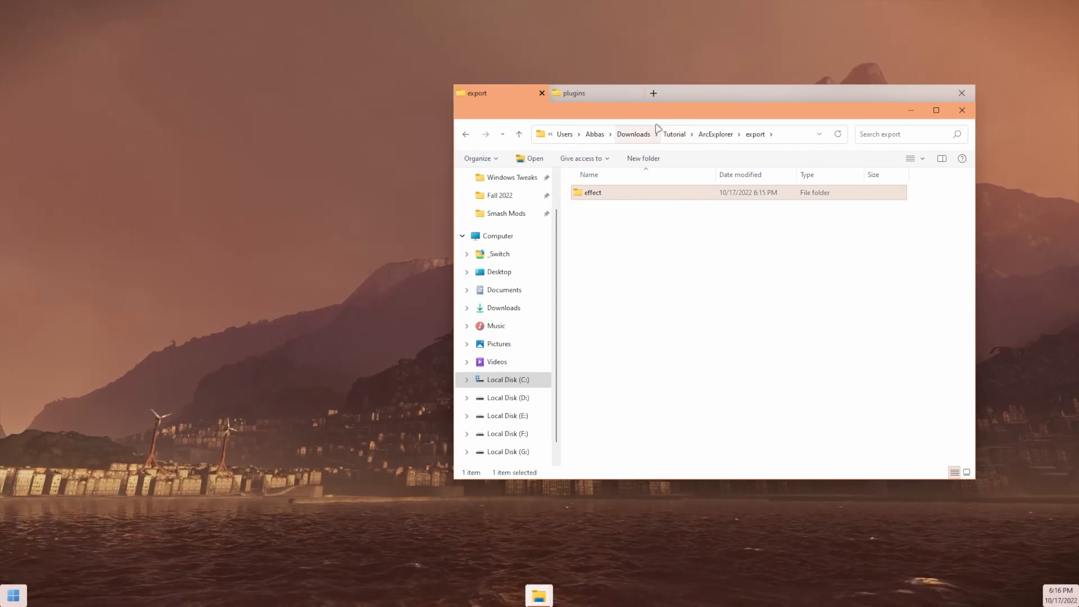
pyautogui.click(653, 93)
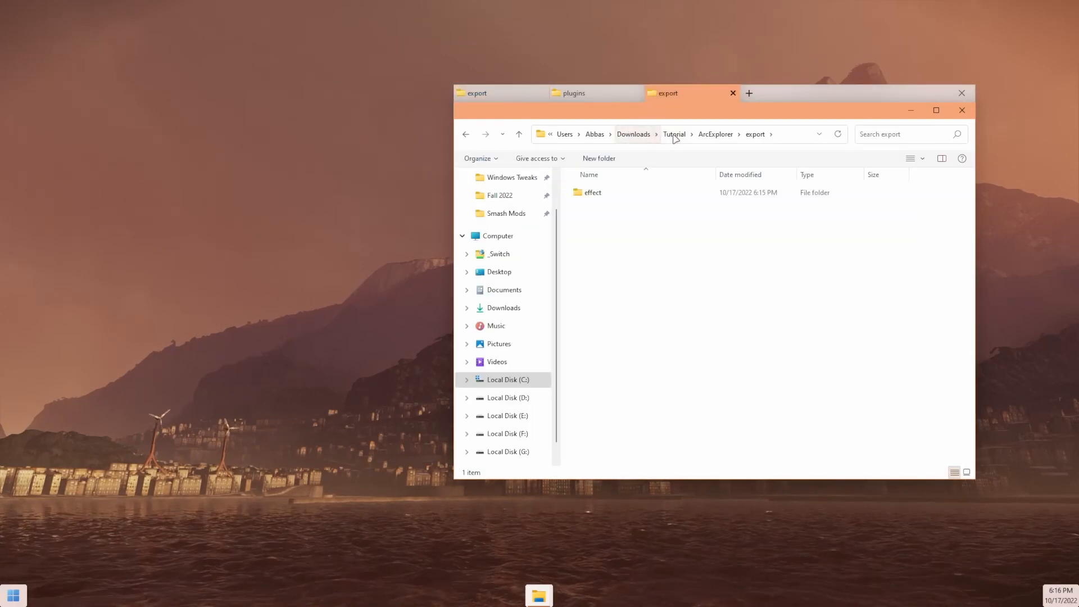
pyautogui.click(675, 134)
pyautogui.doubleClick(610, 227)
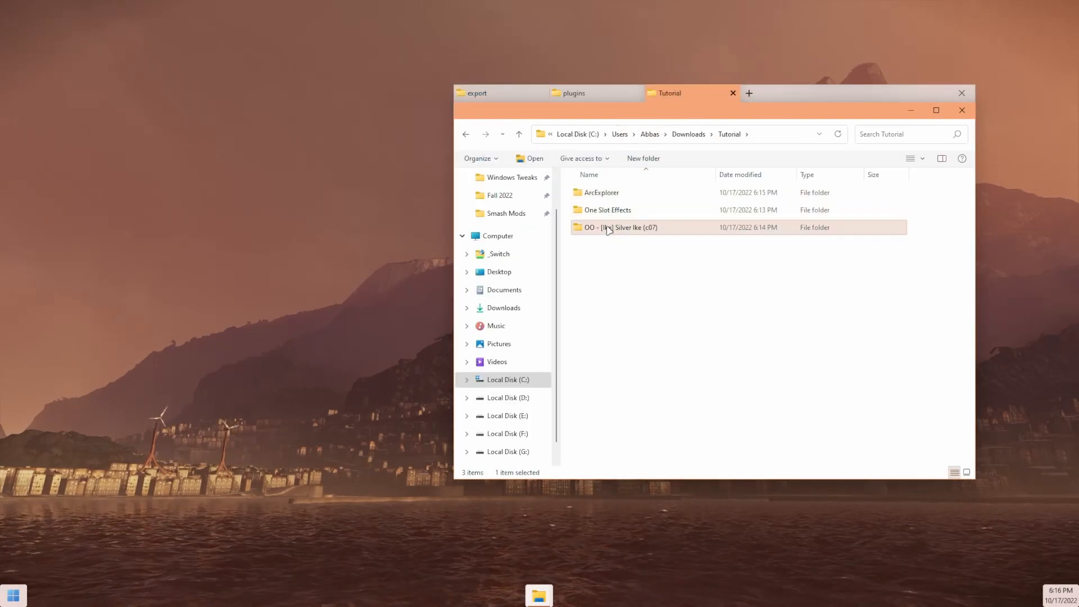
pyautogui.rightClick(630, 272)
pyautogui.click(677, 354)
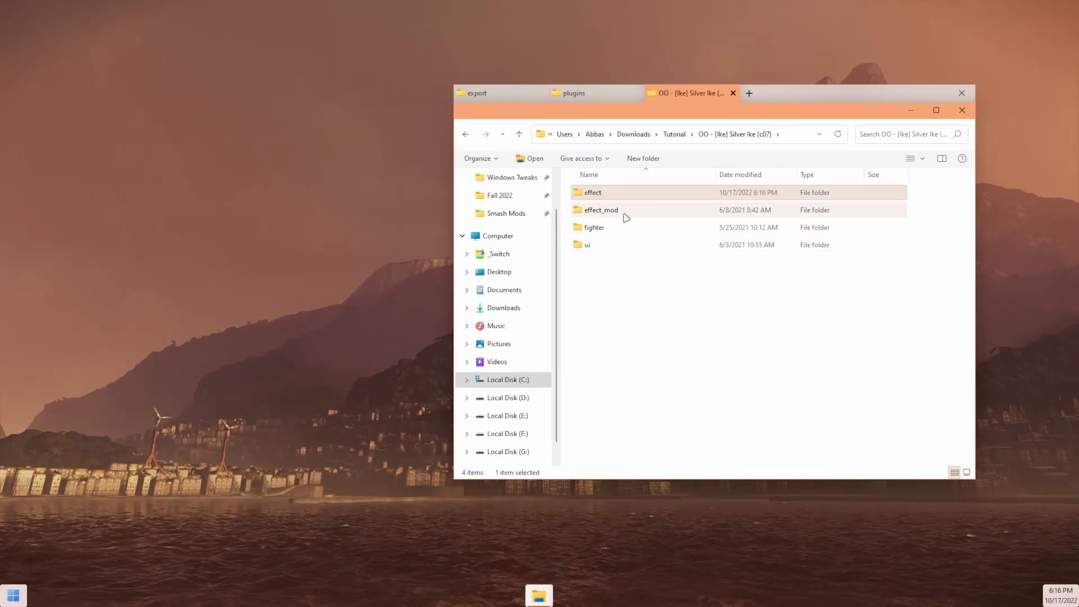
# - Compare the sword trail textures in effect/fighter/ike/trail with those in effect_mod/fighter/ike/trail
pyautogui.doubleClick(624, 198)
pyautogui.doubleClick(624, 198)
pyautogui.doubleClick(624, 198)
pyautogui.doubleClick(624, 198)
pyautogui.moveTo(604, 261); pyautogui.dragTo(683, 192)
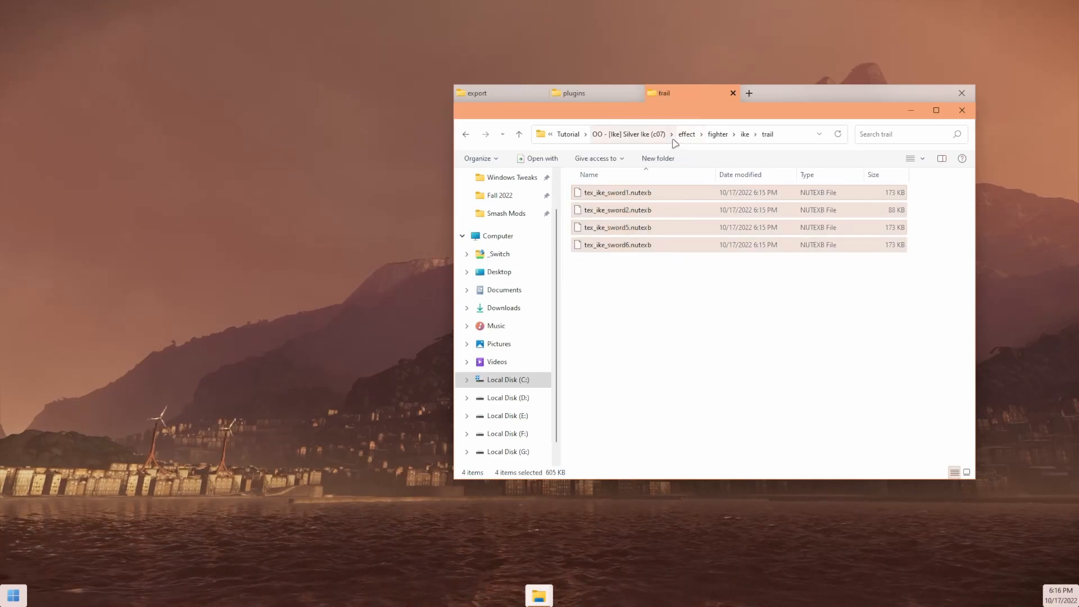
pyautogui.click(633, 135)
pyautogui.doubleClick(612, 210)
pyautogui.doubleClick(619, 194)
pyautogui.doubleClick(619, 194)
pyautogui.doubleClick(614, 194)
pyautogui.moveTo(592, 266); pyautogui.dragTo(709, 190)
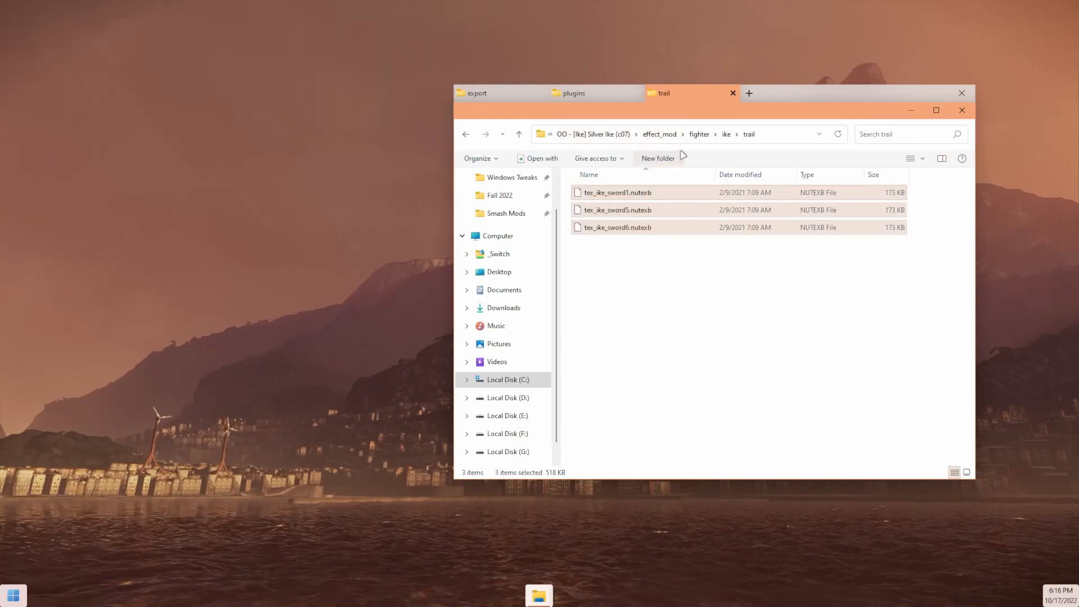
pyautogui.click(675, 248)
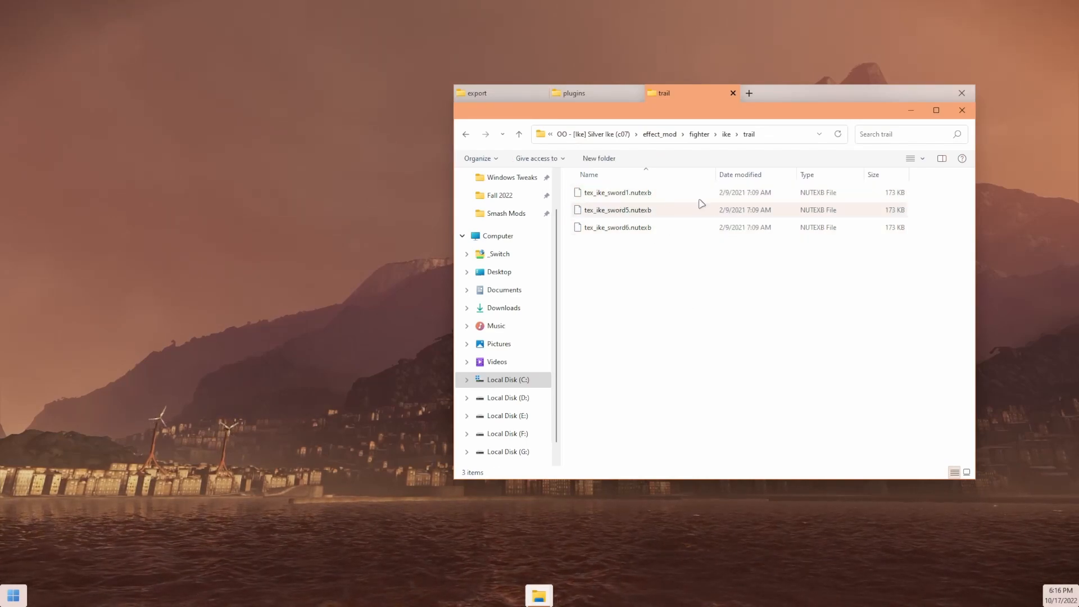
# - Copy the fighter folder from effect_mod into the mod's effect folder, replacing the files with the same names
pyautogui.click(667, 138)
pyautogui.rightClick(605, 198)
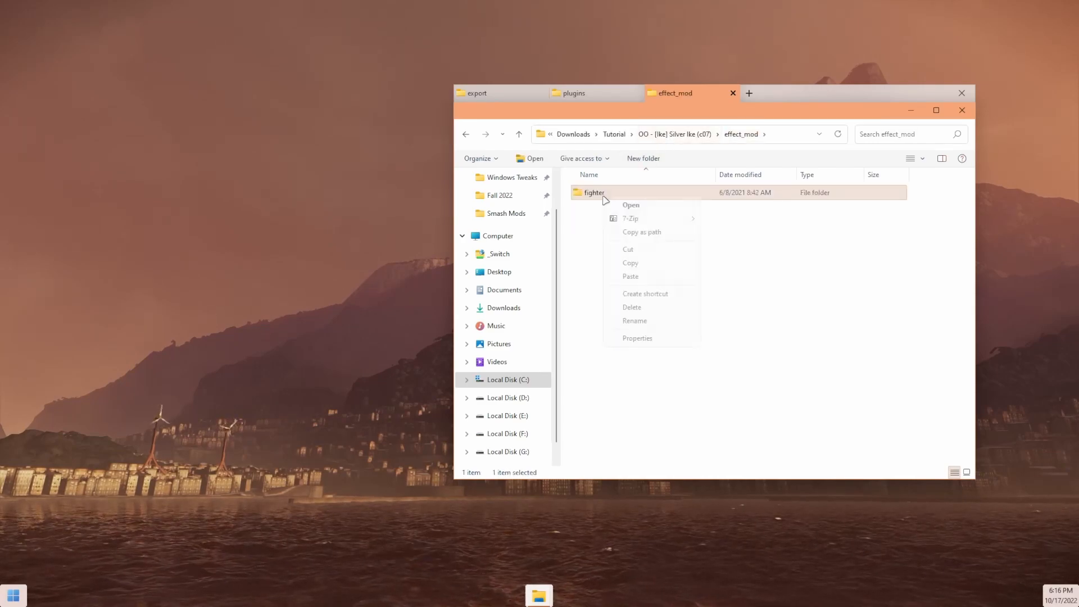
pyautogui.click(627, 264)
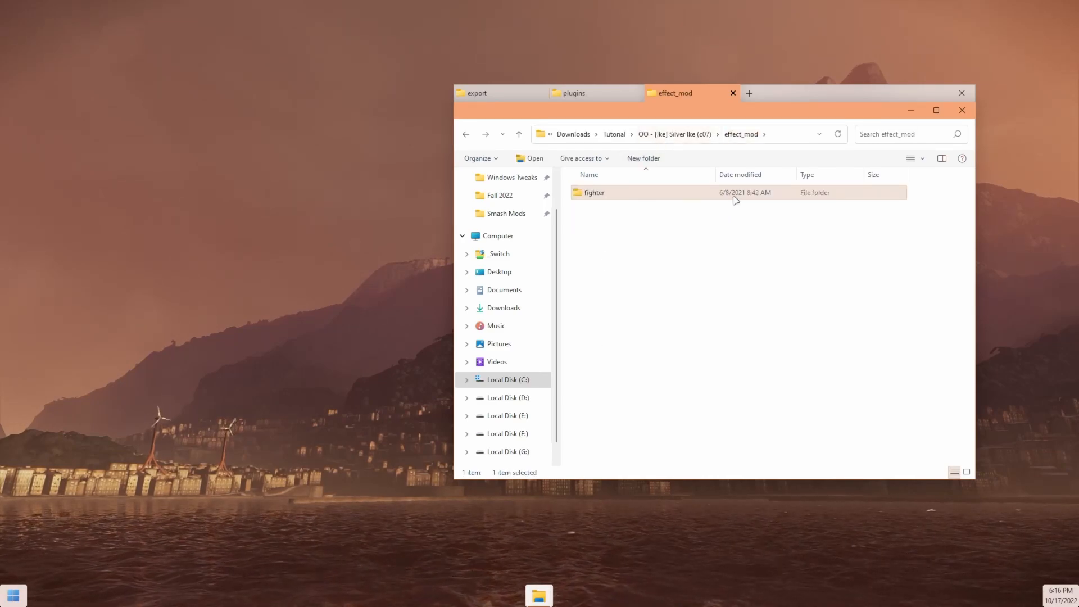
pyautogui.click(653, 134)
pyautogui.doubleClick(614, 192)
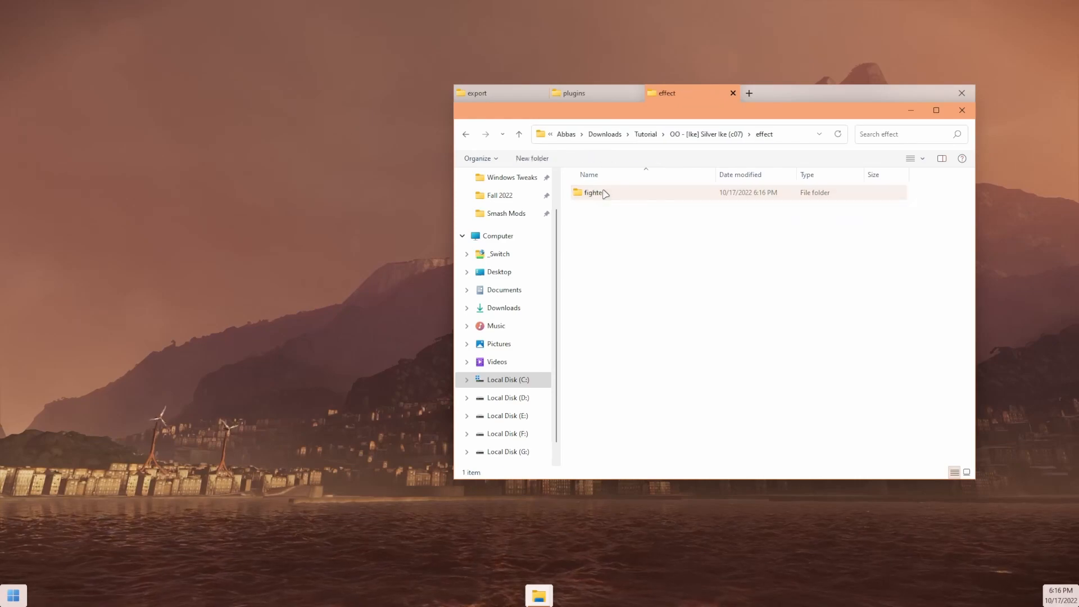
pyautogui.rightClick(596, 239)
pyautogui.click(620, 322)
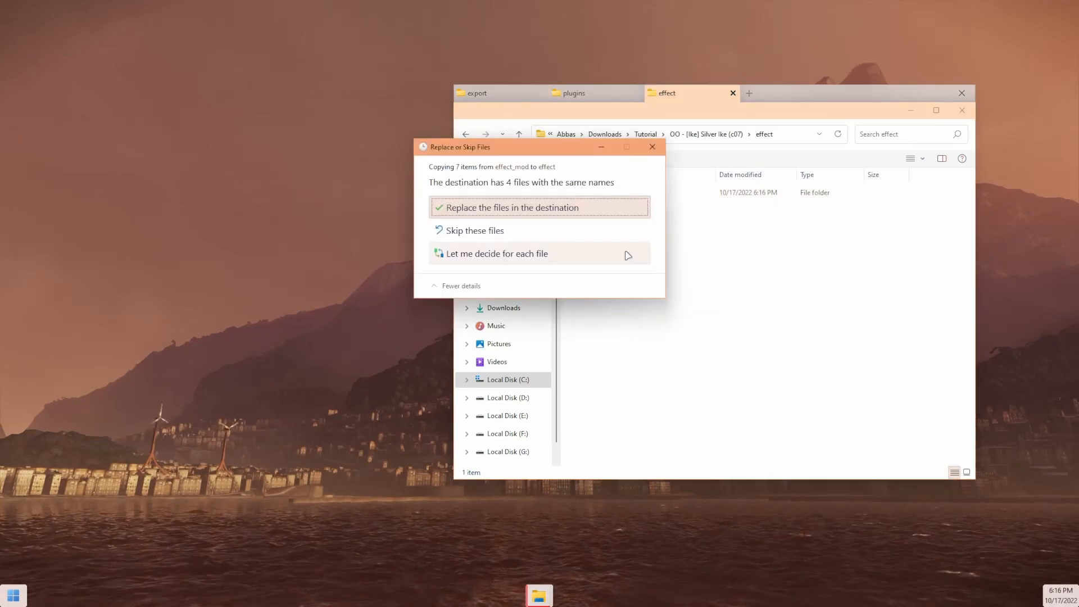
pyautogui.click(579, 210)
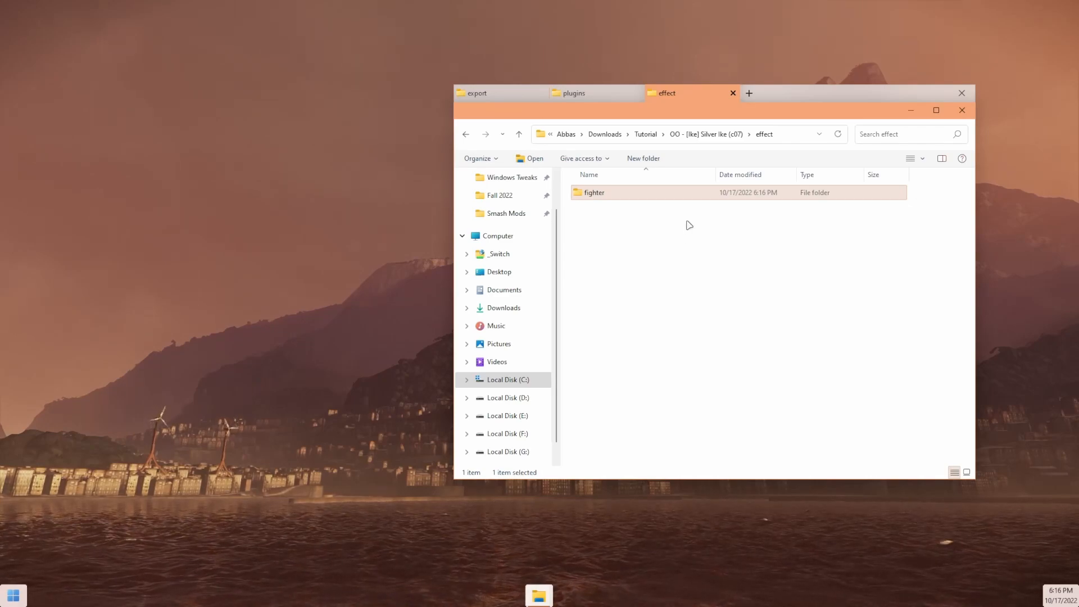
# - Delete the effect_mod folder from OO - [Ike] Silver Ike (c07) and select the effect folder
pyautogui.click(706, 133)
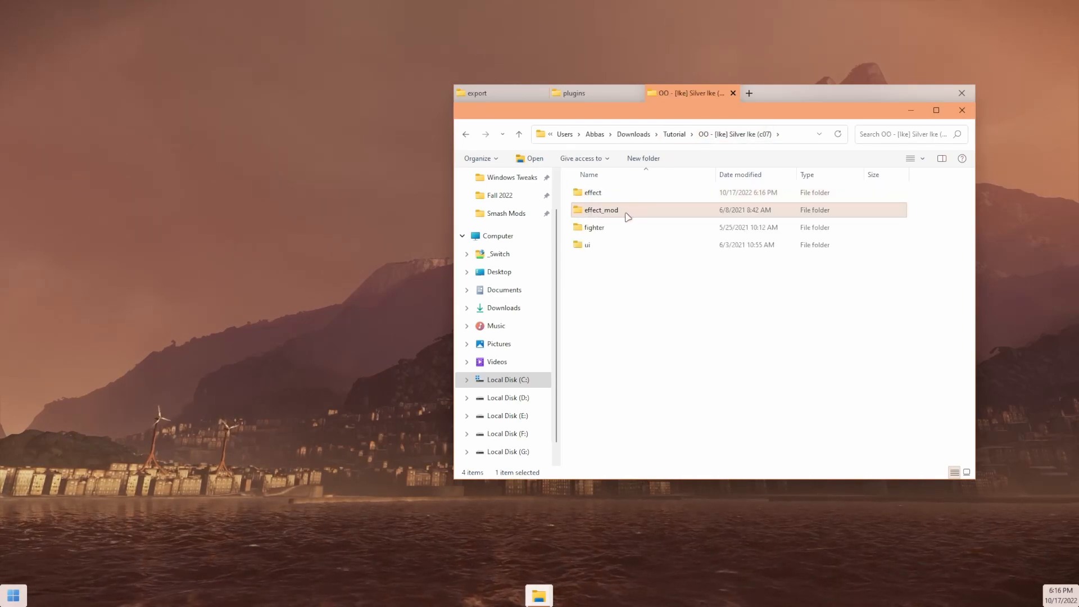
pyautogui.press('Delete')
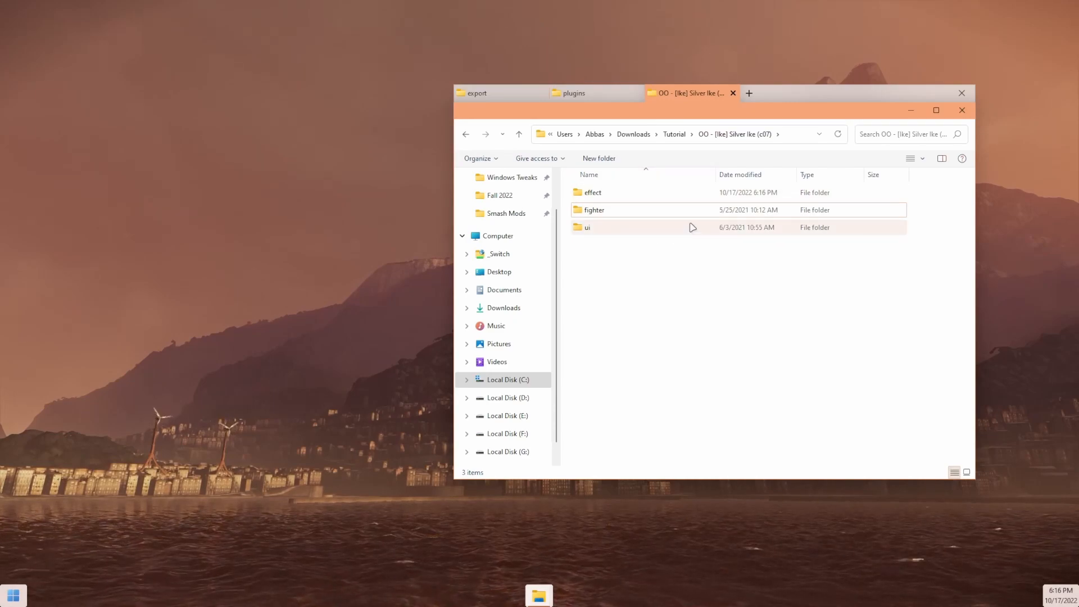
pyautogui.click(608, 191)
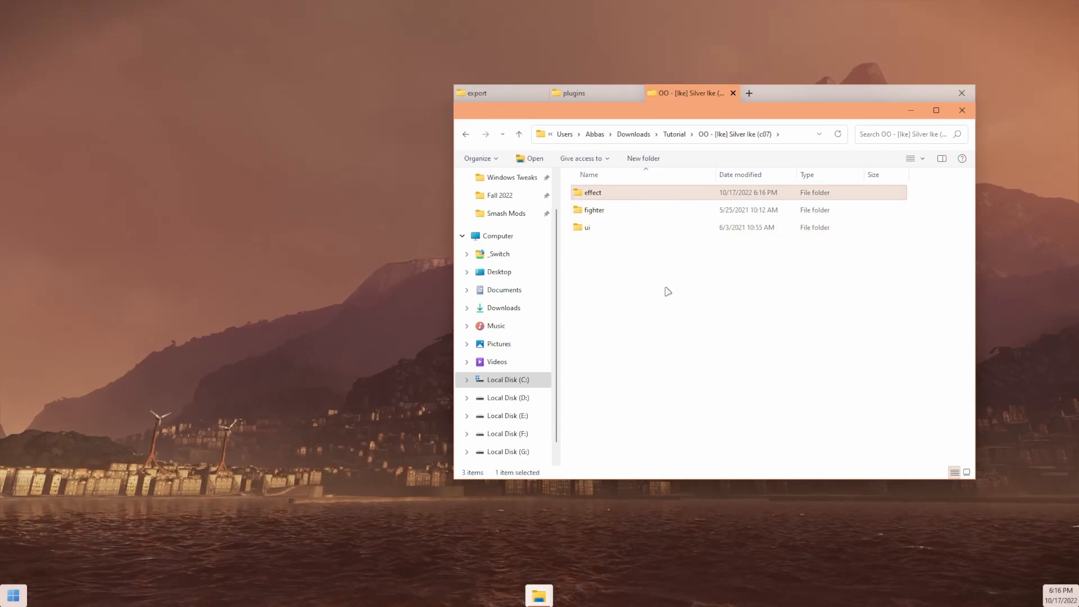
# - Copy eff_slotter.exe from the One Slot Effects folder in Switch/Smash Mods/Tools into Tutorial/One Slot Effects
pyautogui.click(674, 133)
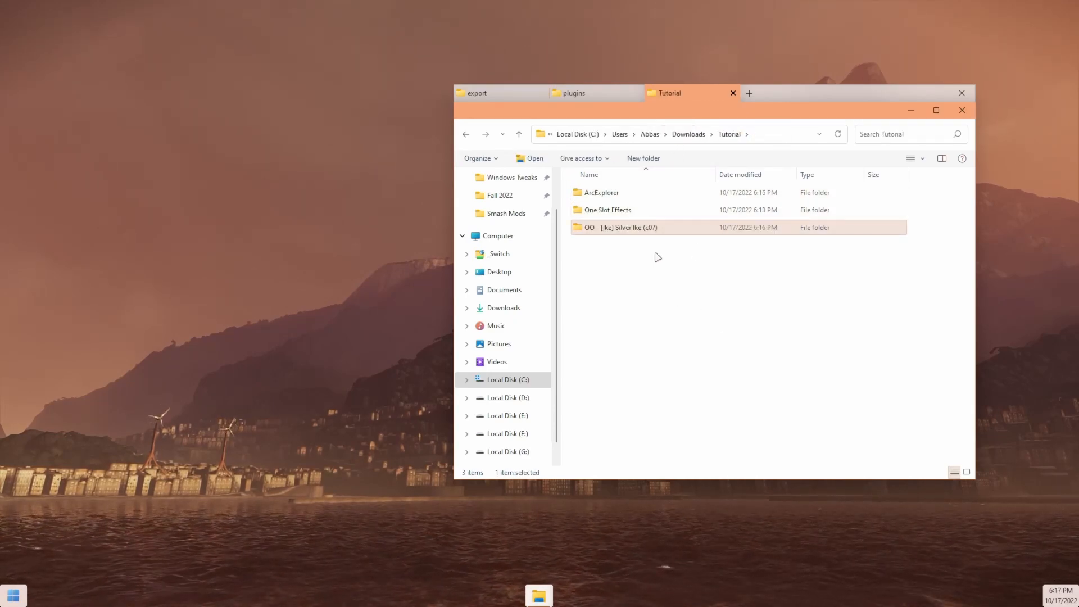
pyautogui.doubleClick(640, 216)
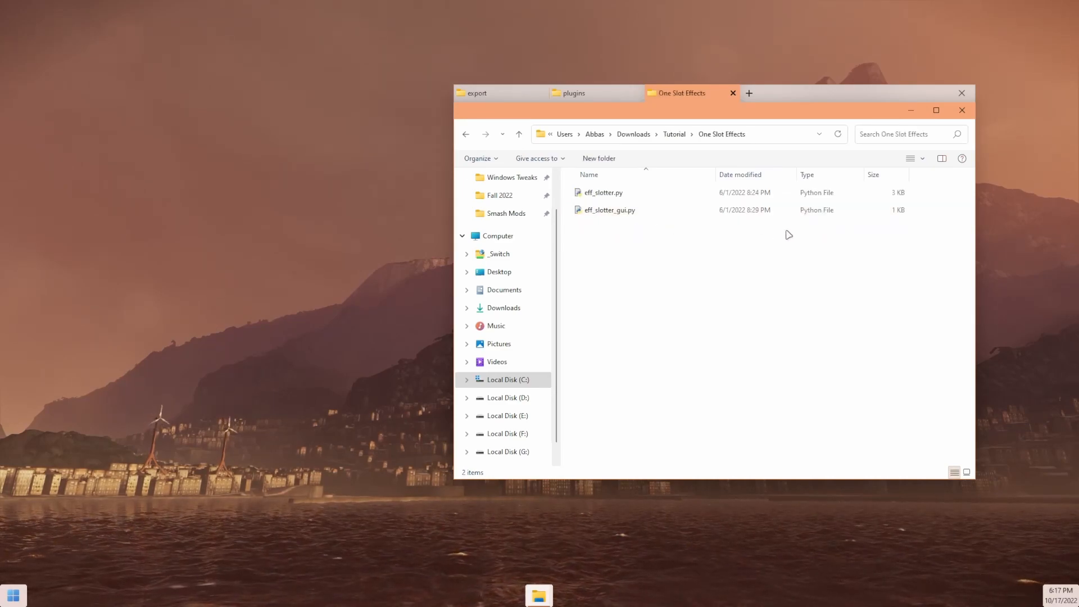
pyautogui.click(626, 212)
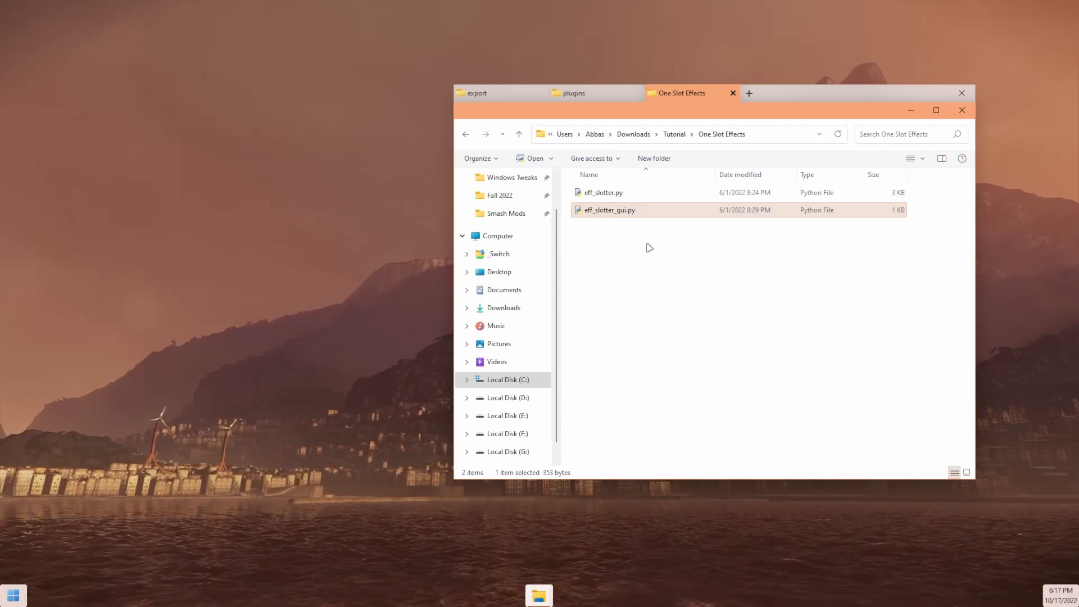
pyautogui.click(502, 96)
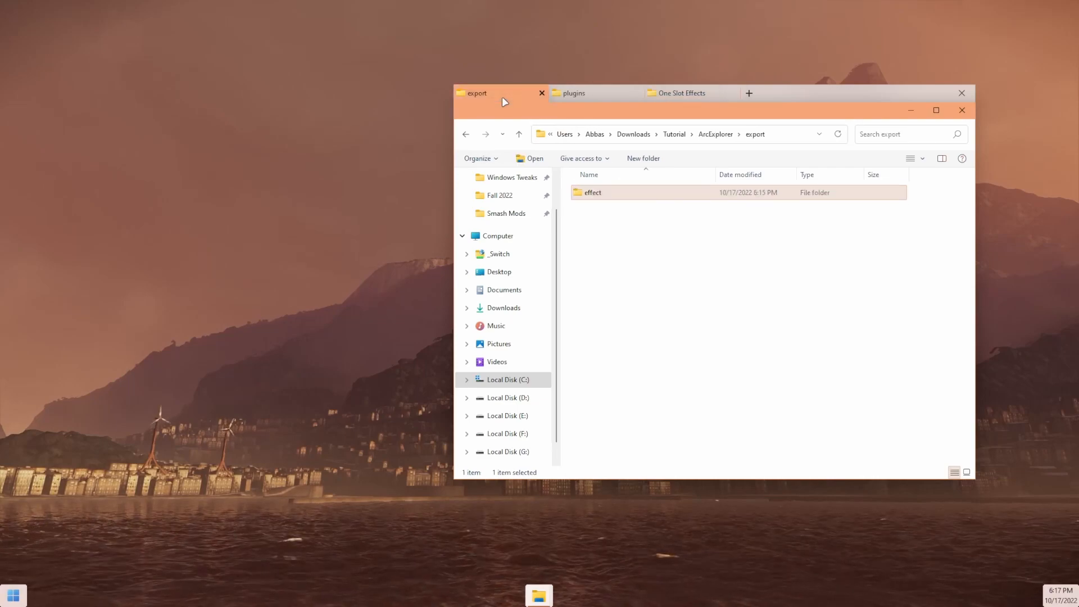
pyautogui.click(673, 135)
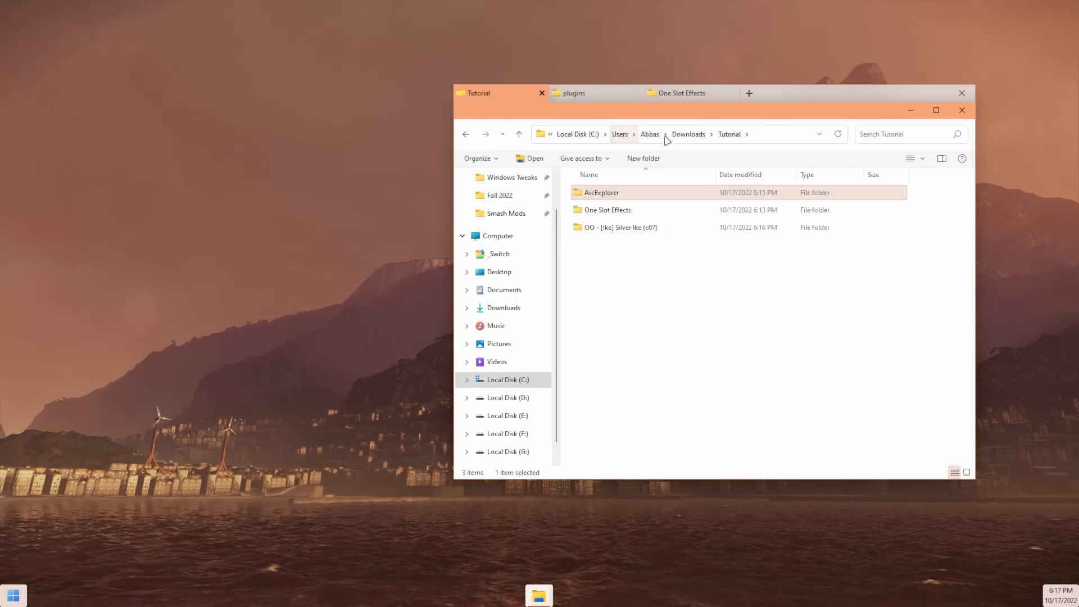
pyautogui.click(692, 137)
pyautogui.doubleClick(597, 241)
pyautogui.doubleClick(604, 192)
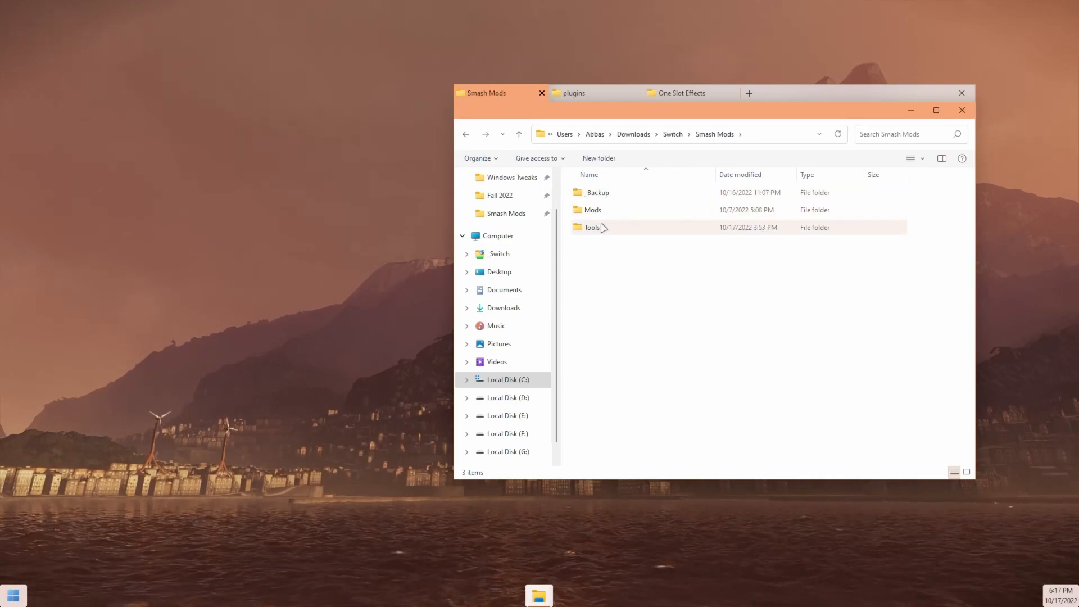
pyautogui.doubleClick(602, 228)
pyautogui.click(623, 265)
pyautogui.doubleClick(623, 268)
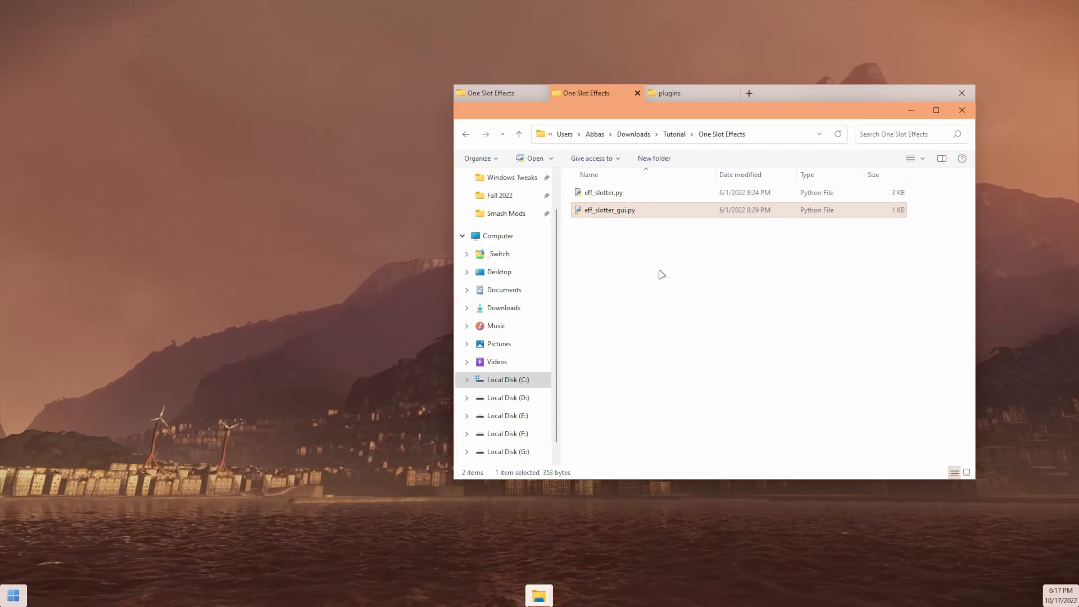
pyautogui.hotkey('ctrl', 'v')
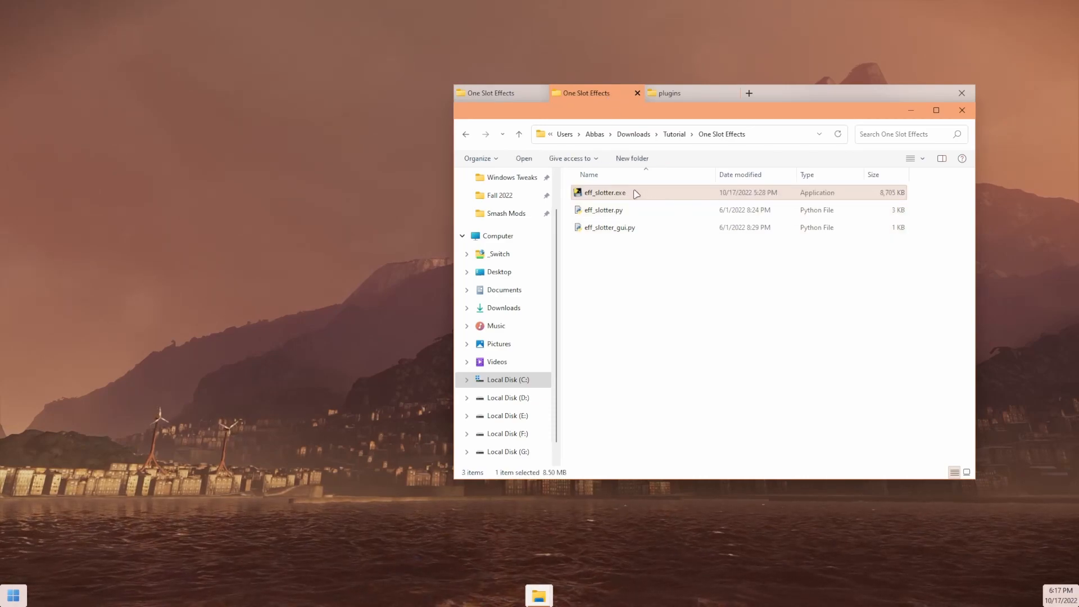
# - Run eff_slotter.exe and choose Downloads/Tutorial/OO - [Ike] Silver Ike (c07) as the mod's root directory
pyautogui.moveTo(732, 265); pyautogui.dragTo(804, 214)
pyautogui.click(757, 296)
pyautogui.click(640, 193)
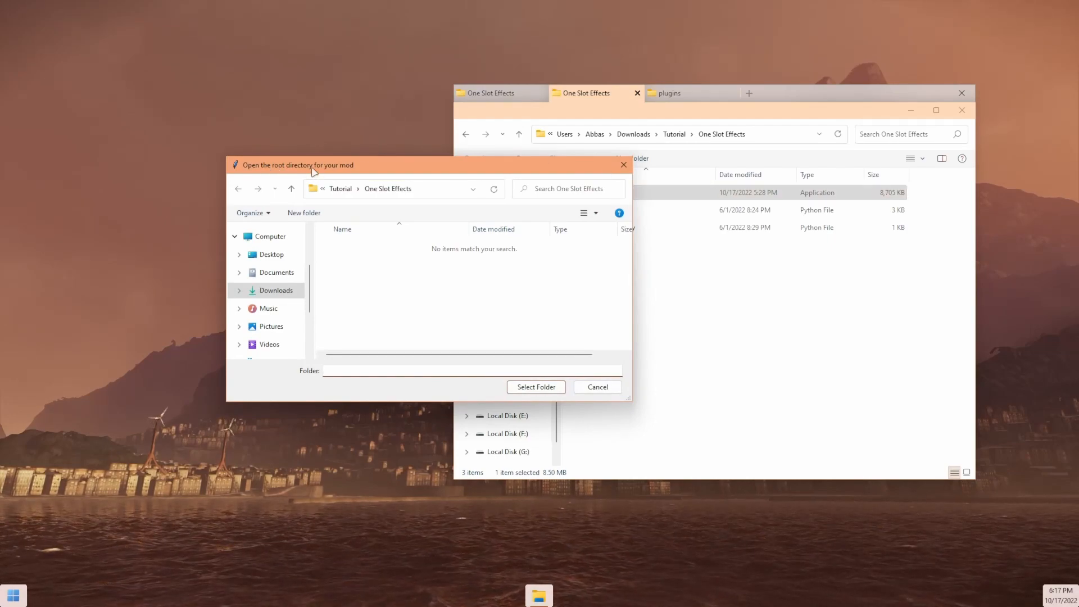
pyautogui.click(337, 189)
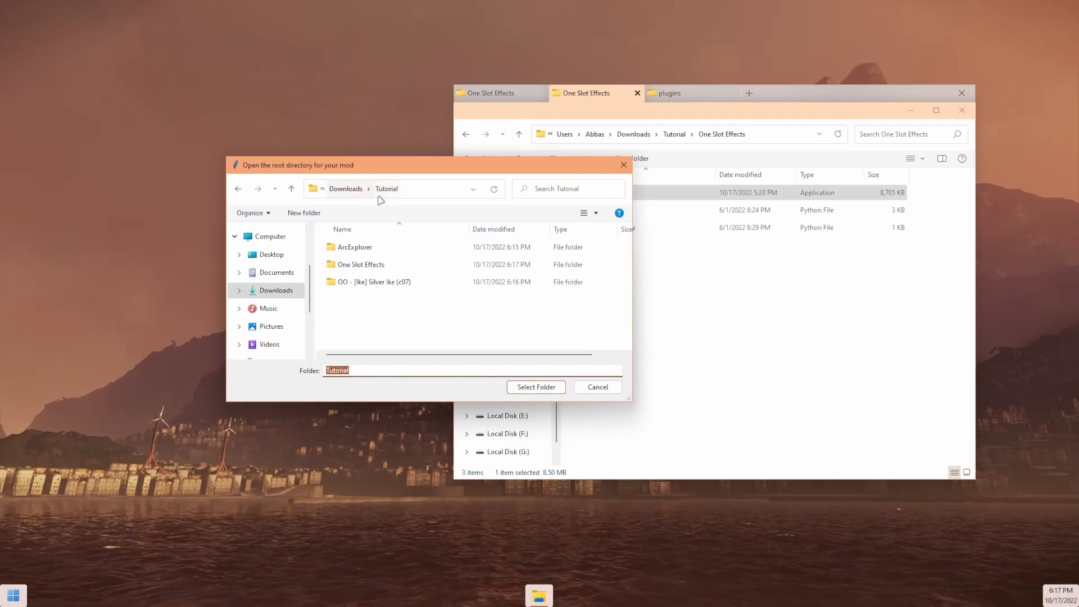
pyautogui.click(345, 190)
pyautogui.doubleClick(354, 262)
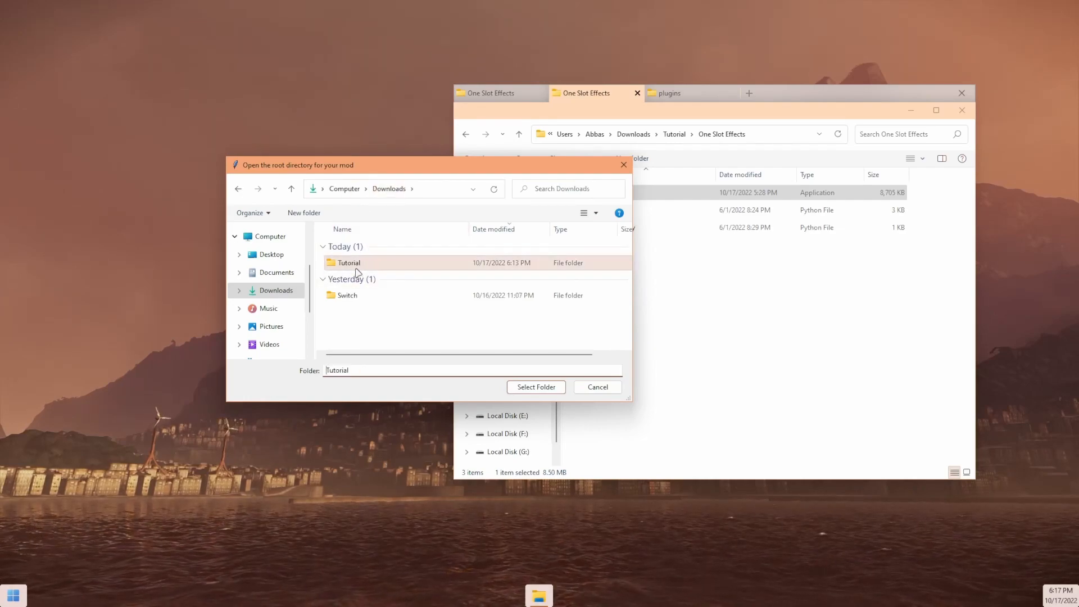
pyautogui.doubleClick(405, 283)
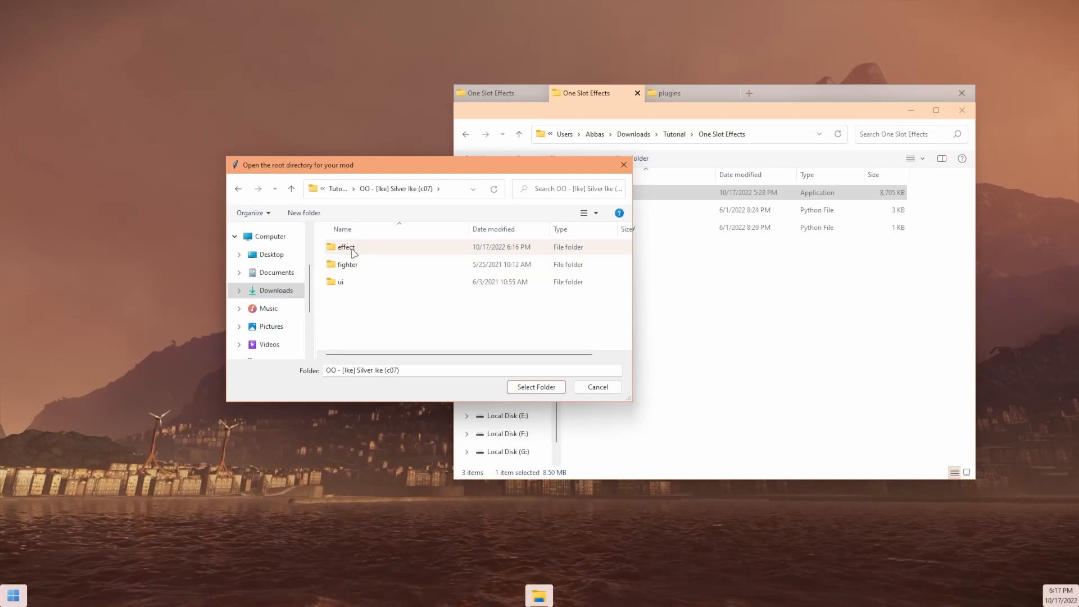
pyautogui.click(519, 388)
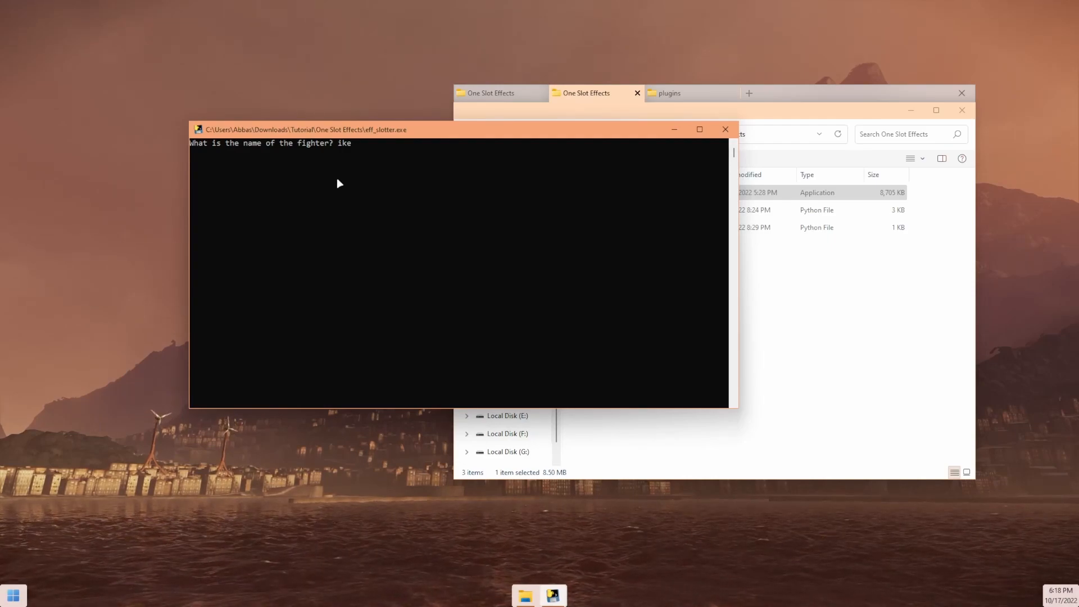
# - Enter ike as the fighter name and 07 as the costume slot, checking the slot in the mod's fighter/ike/model/body folder
pyautogui.write('opa')
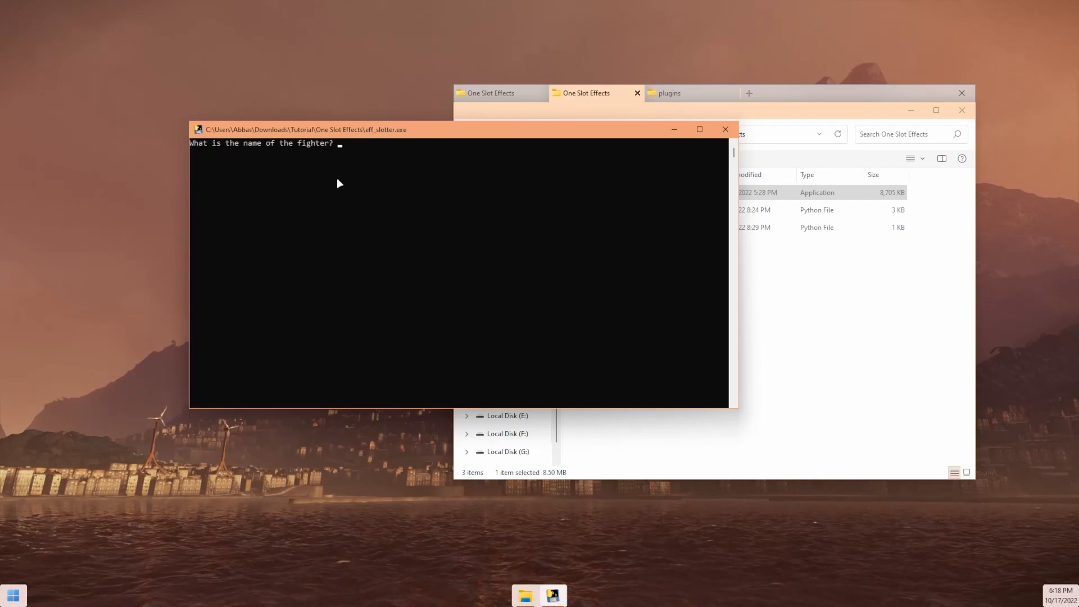
pyautogui.press('Return')
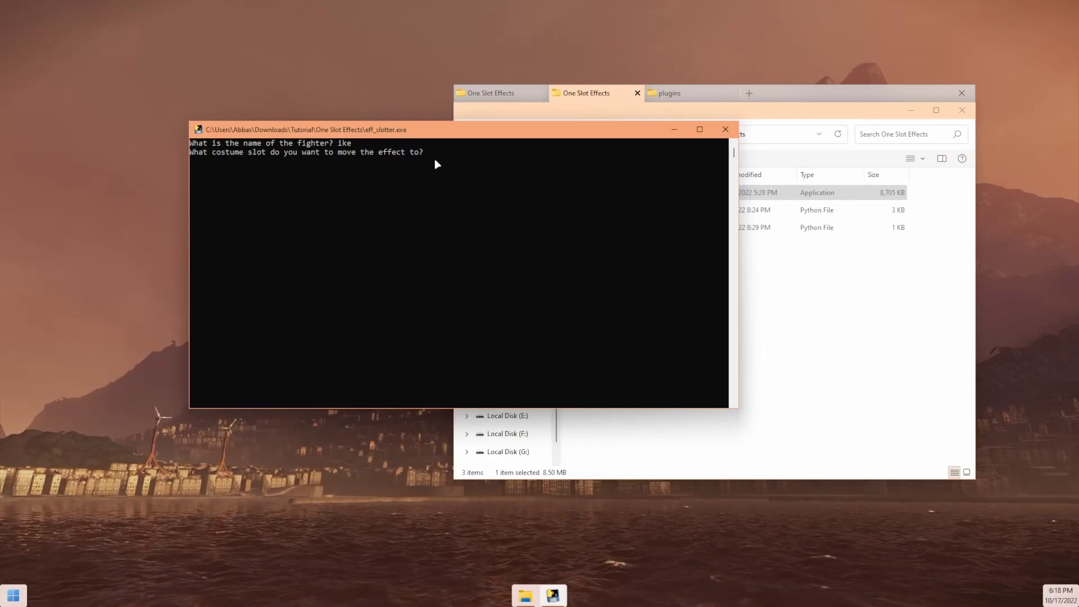
pyautogui.click(860, 287)
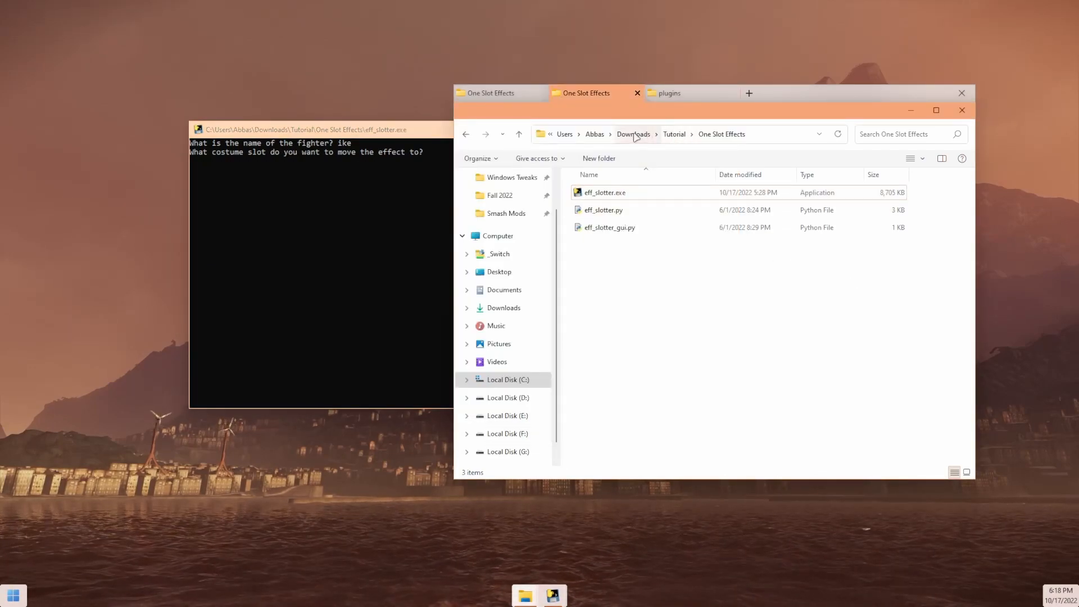
pyautogui.click(674, 134)
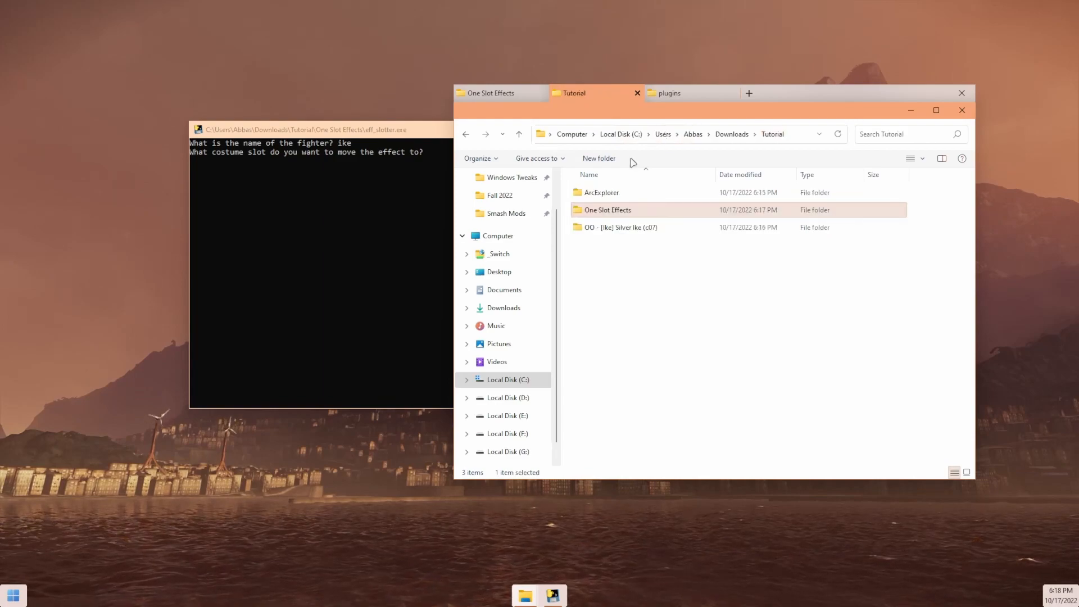
pyautogui.doubleClick(634, 227)
pyautogui.doubleClick(623, 210)
pyautogui.doubleClick(626, 198)
pyautogui.doubleClick(626, 198)
pyautogui.doubleClick(628, 199)
pyautogui.click(410, 221)
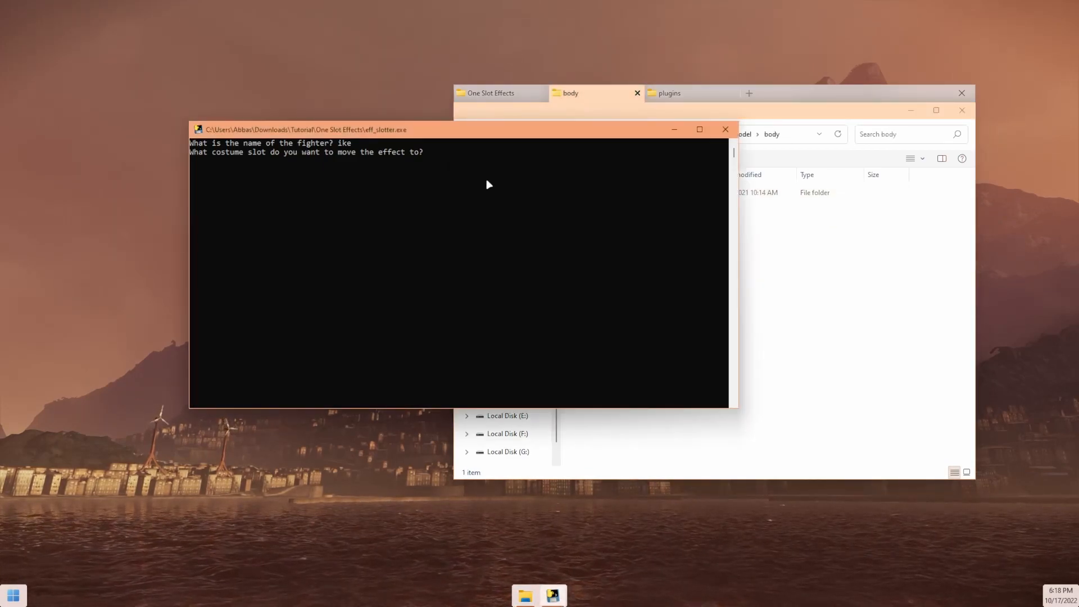
pyautogui.write('07')
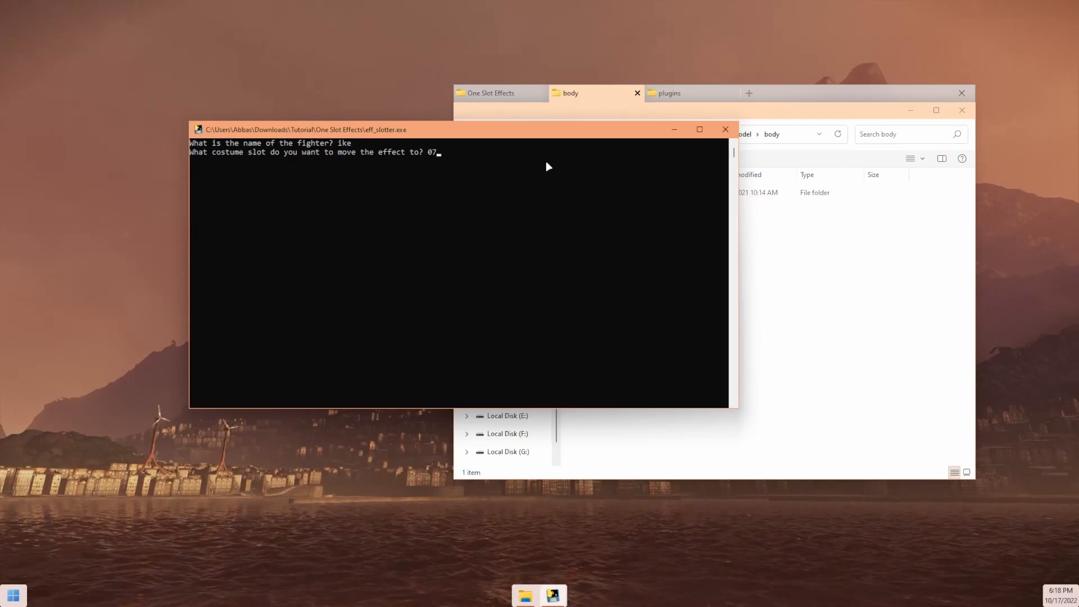
pyautogui.press('Return')
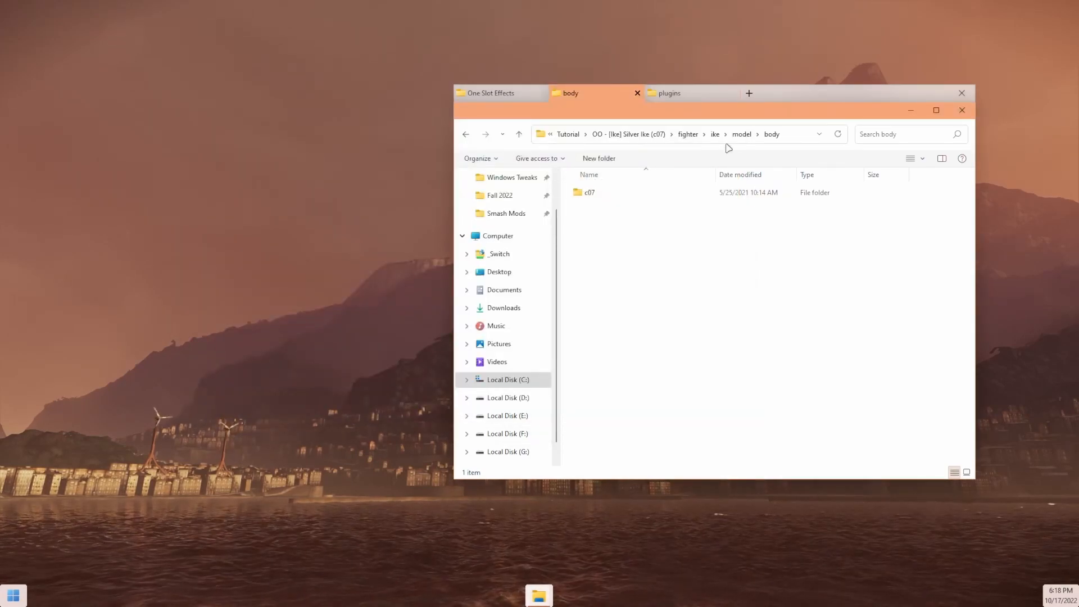
# - Check the mod folder for config.json and examine the slotted files in effect/fighter/ike
pyautogui.click(688, 133)
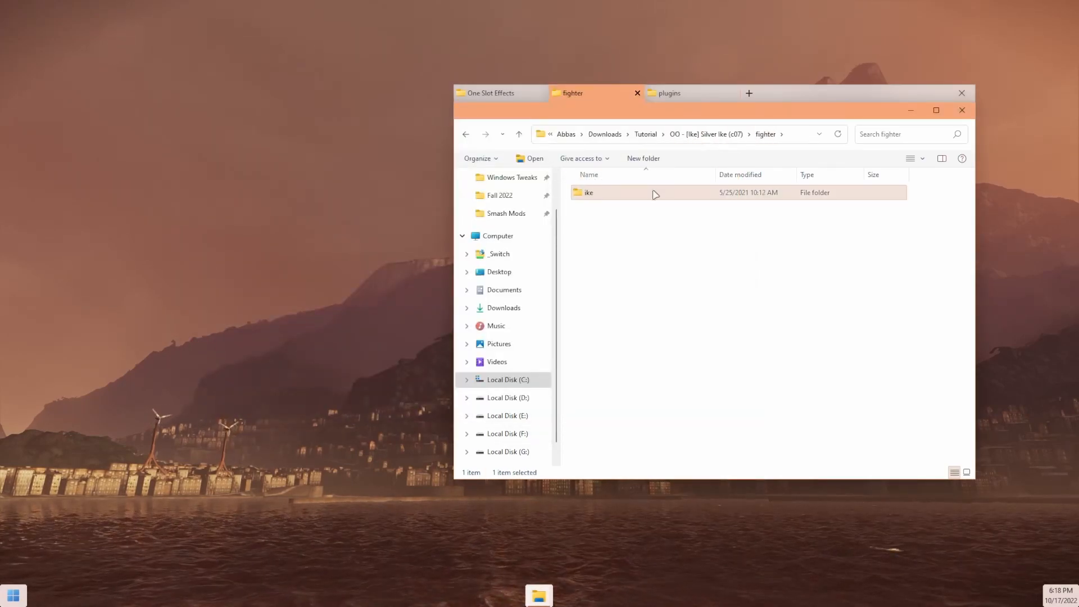
pyautogui.click(726, 136)
pyautogui.click(630, 245)
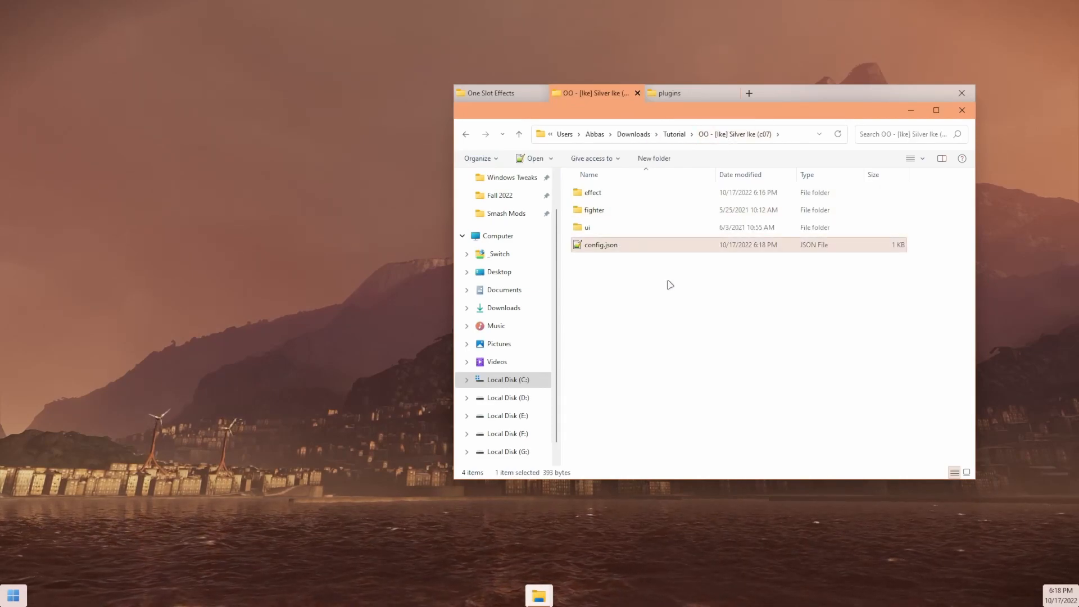
pyautogui.doubleClick(617, 193)
pyautogui.doubleClick(617, 194)
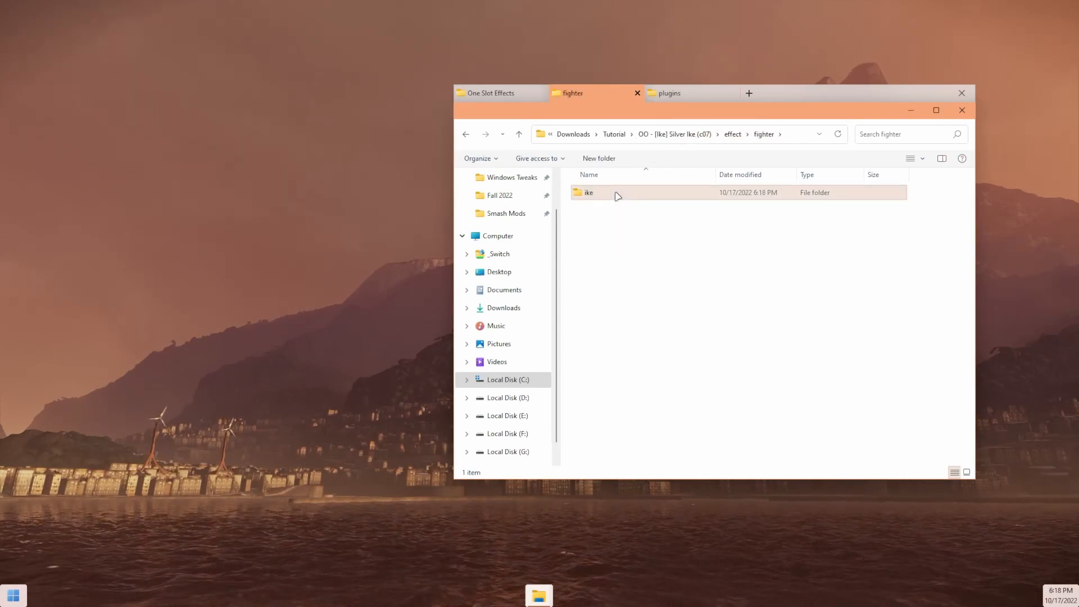
pyautogui.doubleClick(618, 194)
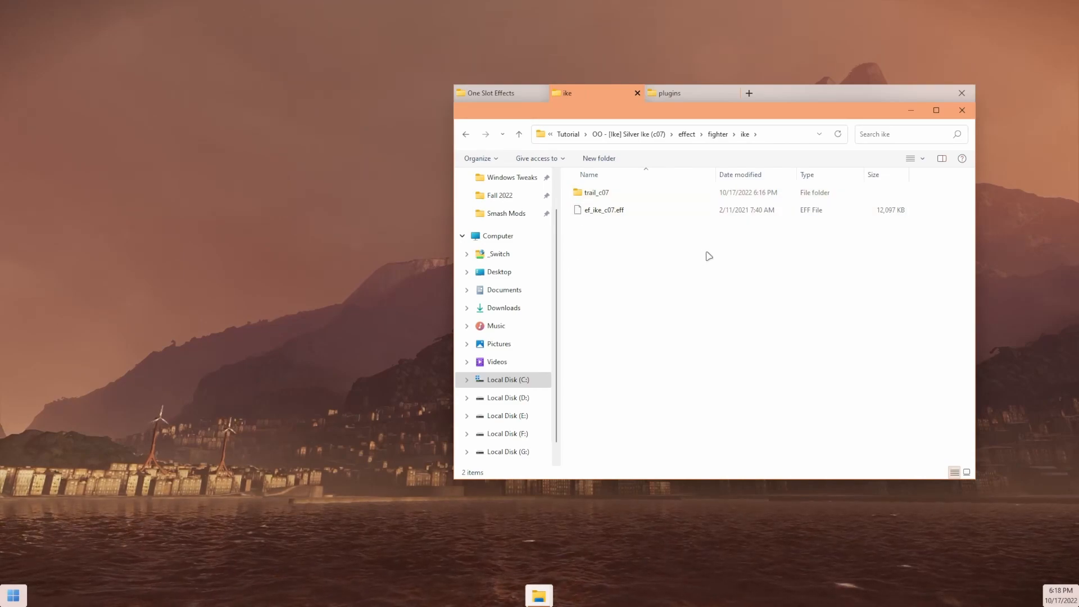
# - Rename the trail_c07 folder in effect/fighter/ike as "trail_c 7"
pyautogui.click(613, 193)
pyautogui.press('F2')
pyautogui.click(603, 193)
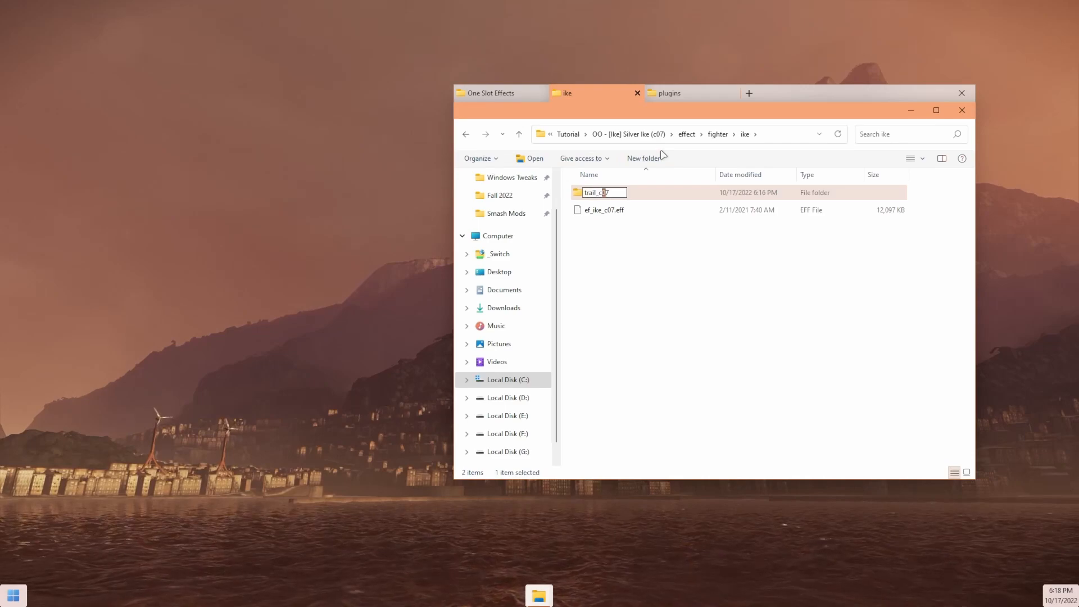
pyautogui.click(613, 291)
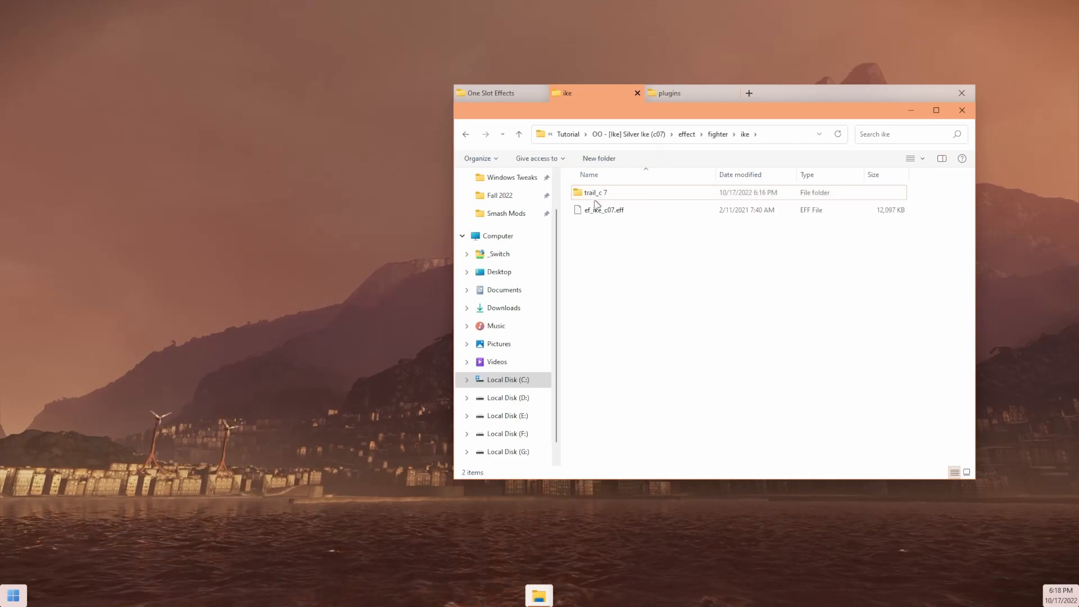
# - Rename the "trail_c 7" folder in effect/fighter/ike as trail_c07
pyautogui.click(601, 198)
pyautogui.press('F2')
pyautogui.click(605, 193)
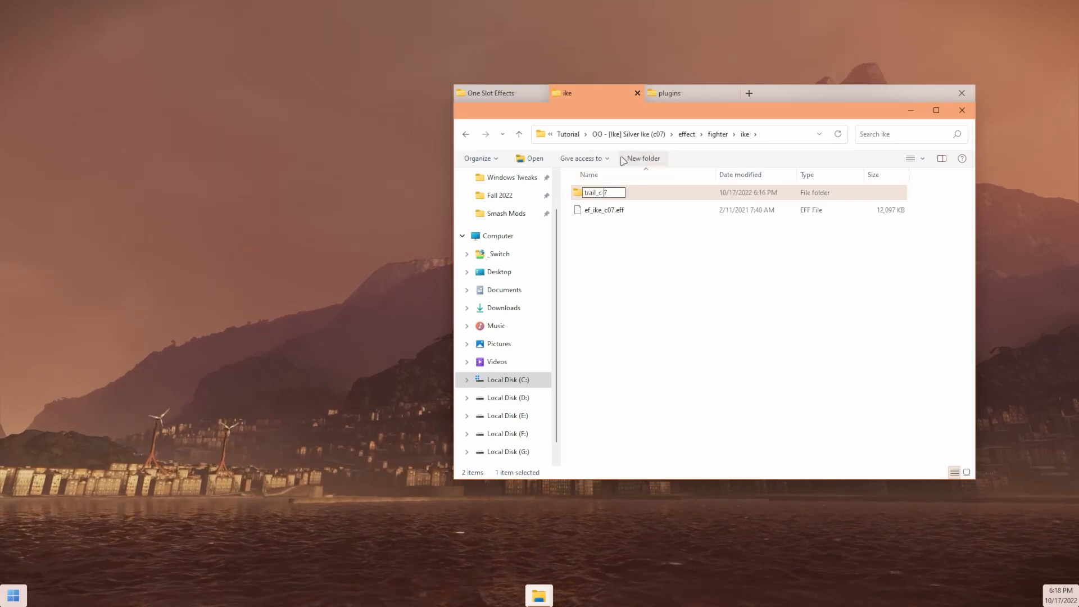
pyautogui.press('BackSpace')
pyautogui.write('0')
pyautogui.click(690, 262)
pyautogui.rightClick(691, 263)
pyautogui.press('Escape')
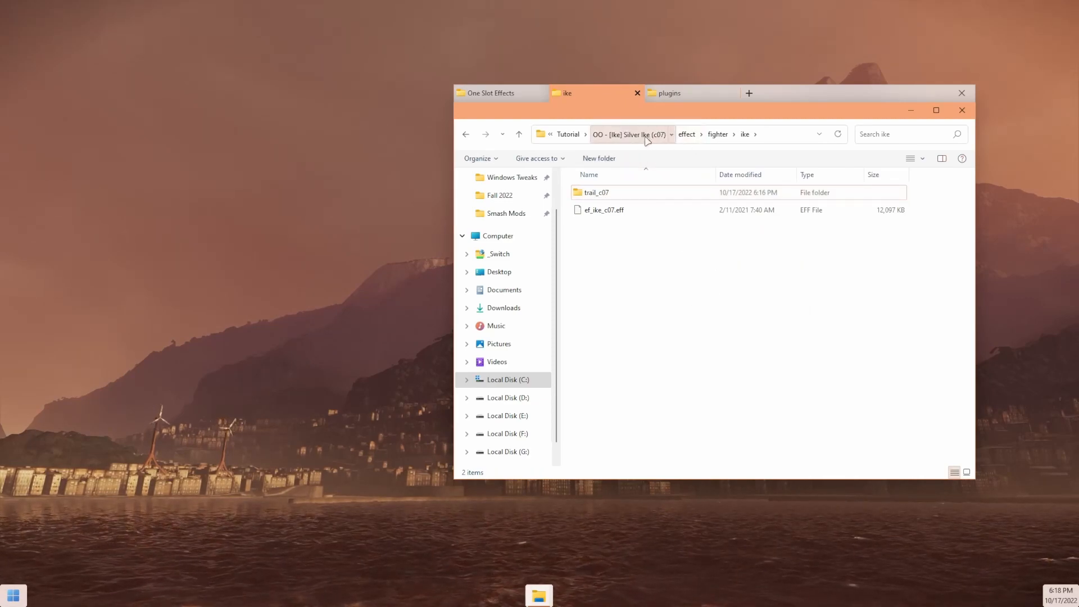
# - Return to the Tutorial folder and copy the OO - [Ike] Silver Ike (c07) mod folder
pyautogui.click(629, 134)
pyautogui.click(672, 134)
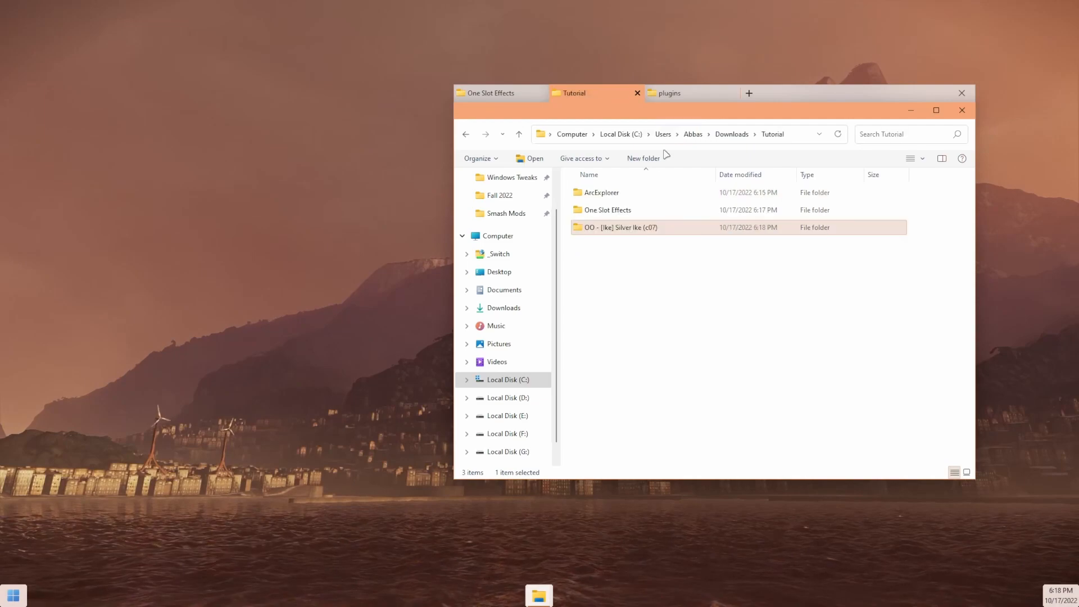
pyautogui.rightClick(597, 228)
pyautogui.click(622, 280)
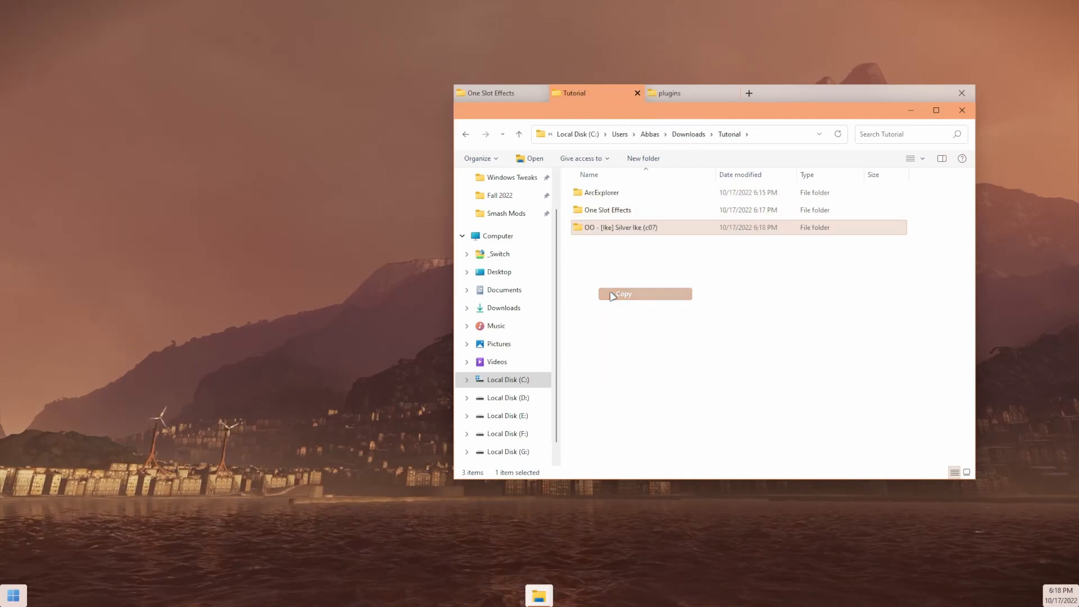
# - Paste the copied Silver Ike mod into the mods folder inside ultimate on the Switch's network storage
pyautogui.click(670, 93)
pyautogui.click(570, 134)
pyautogui.click(651, 135)
pyautogui.click(640, 135)
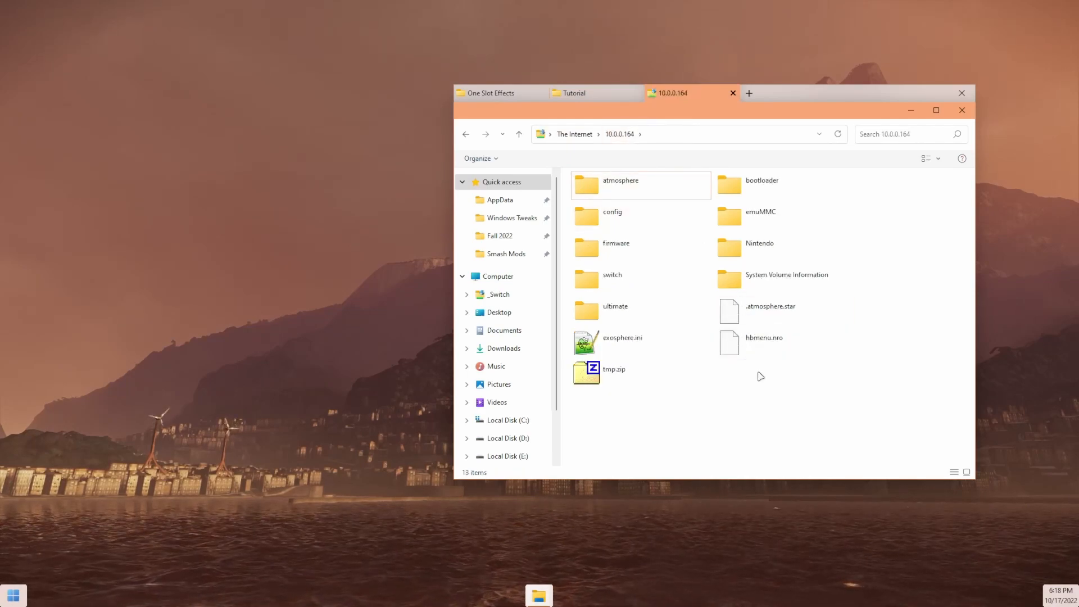
pyautogui.doubleClick(660, 308)
pyautogui.doubleClick(748, 185)
pyautogui.rightClick(896, 213)
pyautogui.click(916, 278)
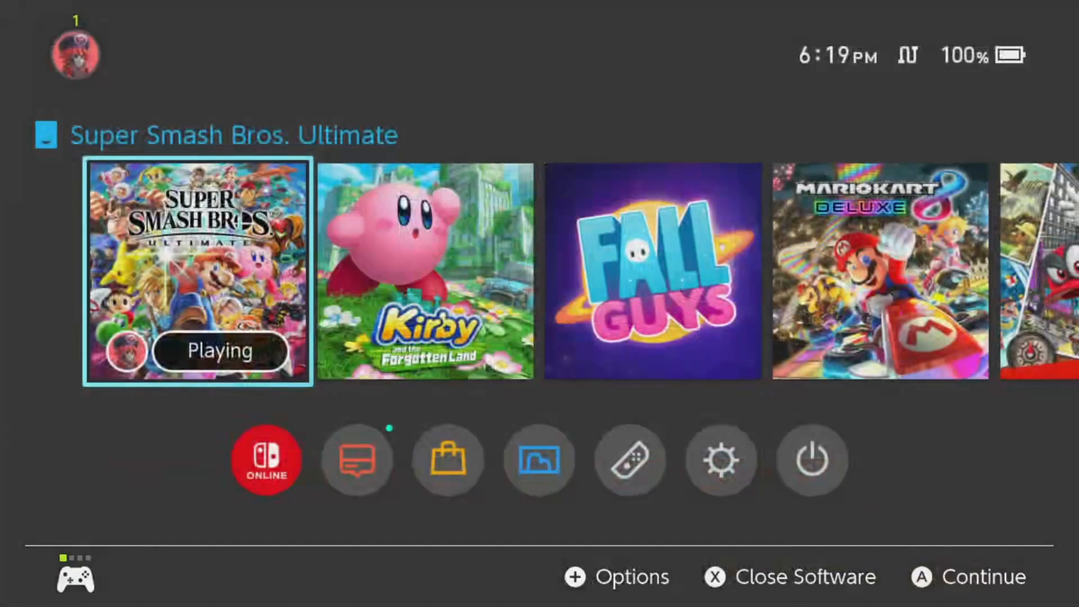
# - Switch to the console, close and restart Super Smash Bros. Ultimate, and enable the newly detected mods
pyautogui.press('x')
pyautogui.press('a')
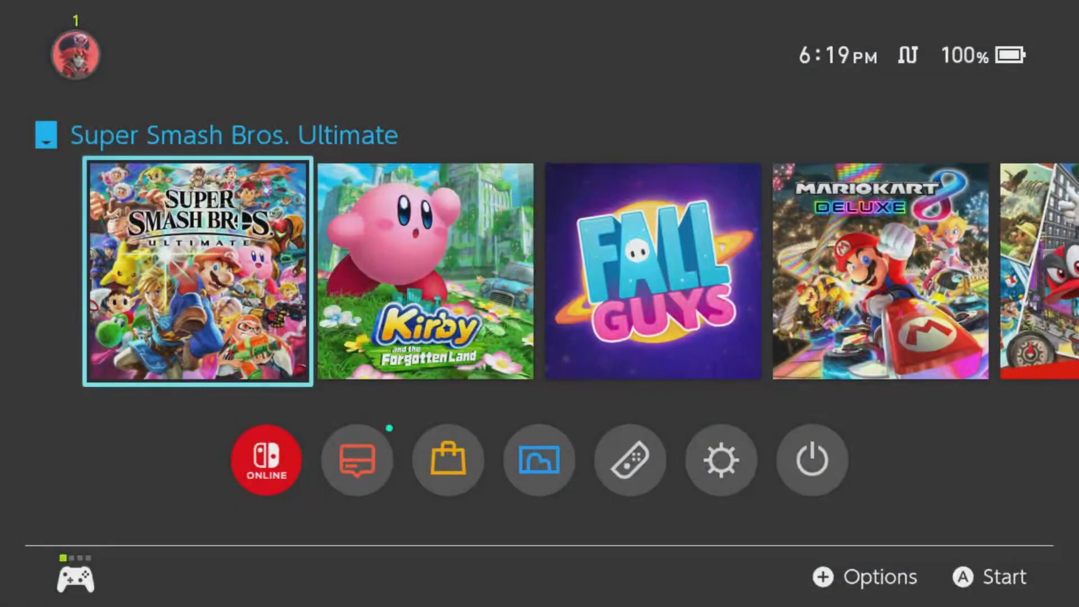
pyautogui.press('a')
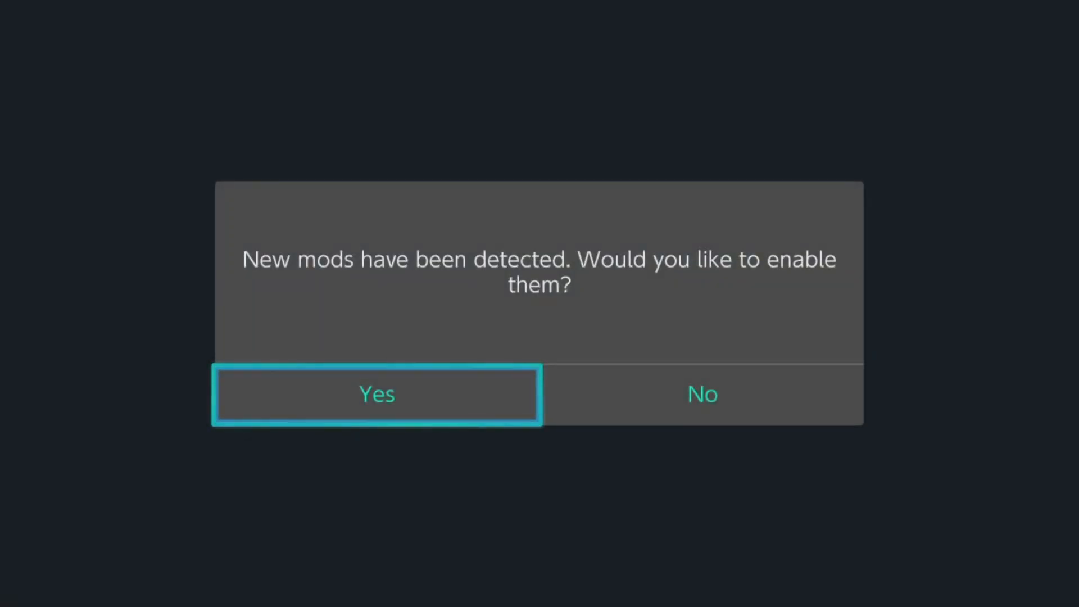
pyautogui.press('Return')
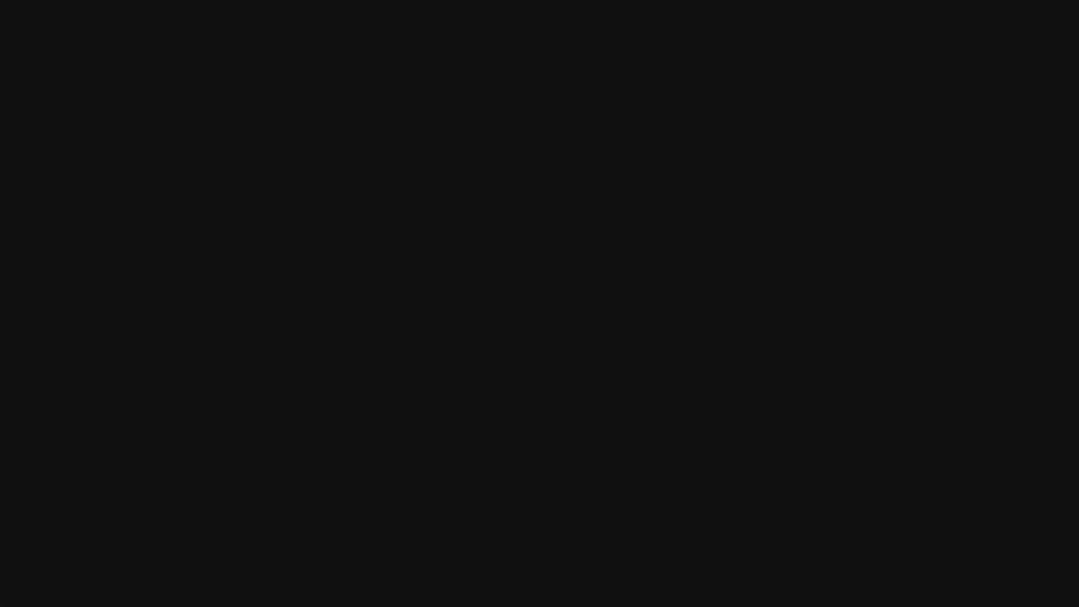
# - Set up a Smash battle with the 3 Stock - 7:00 rules and the Random stage
pyautogui.press('Return')
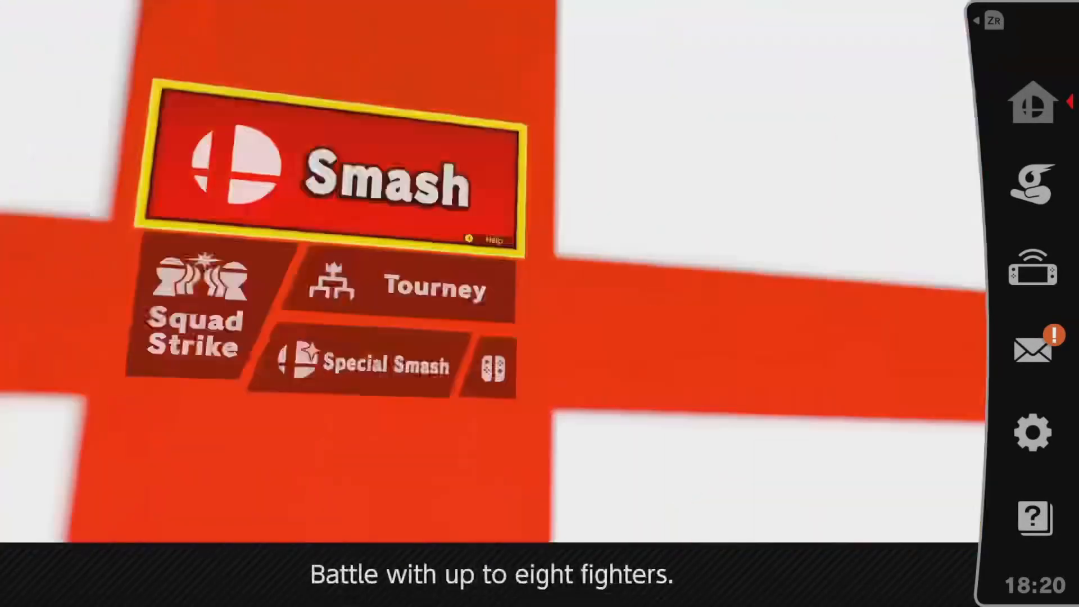
pyautogui.press('Return')
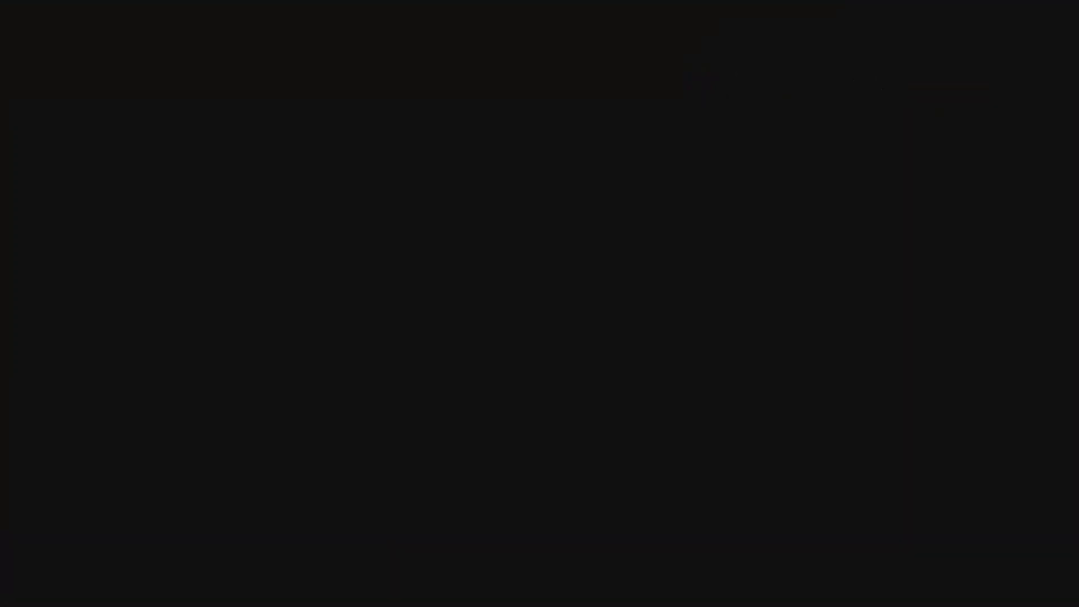
pyautogui.press('Return')
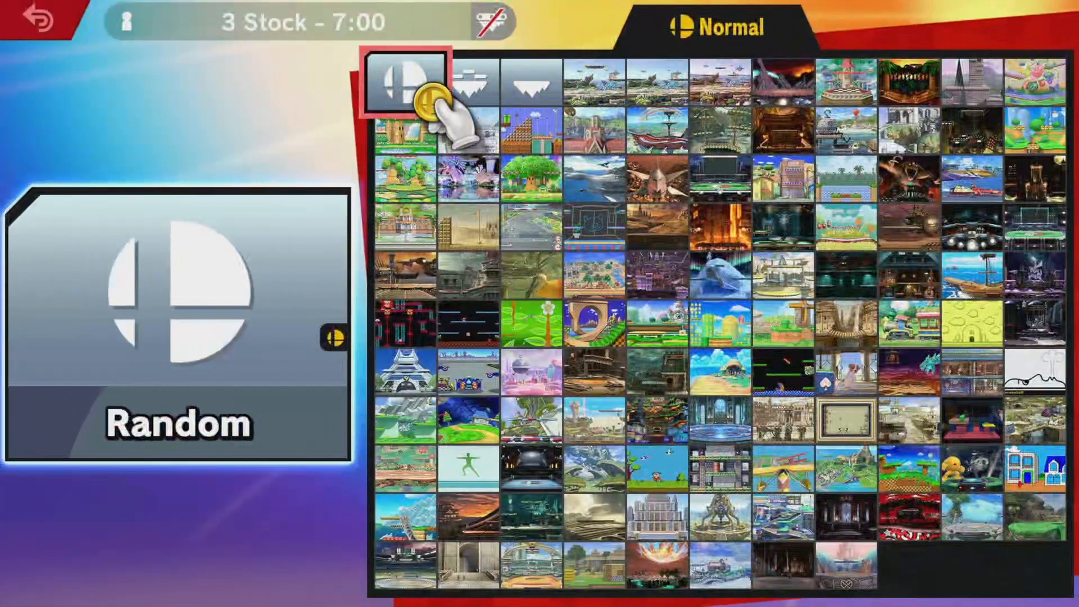
pyautogui.press('Return')
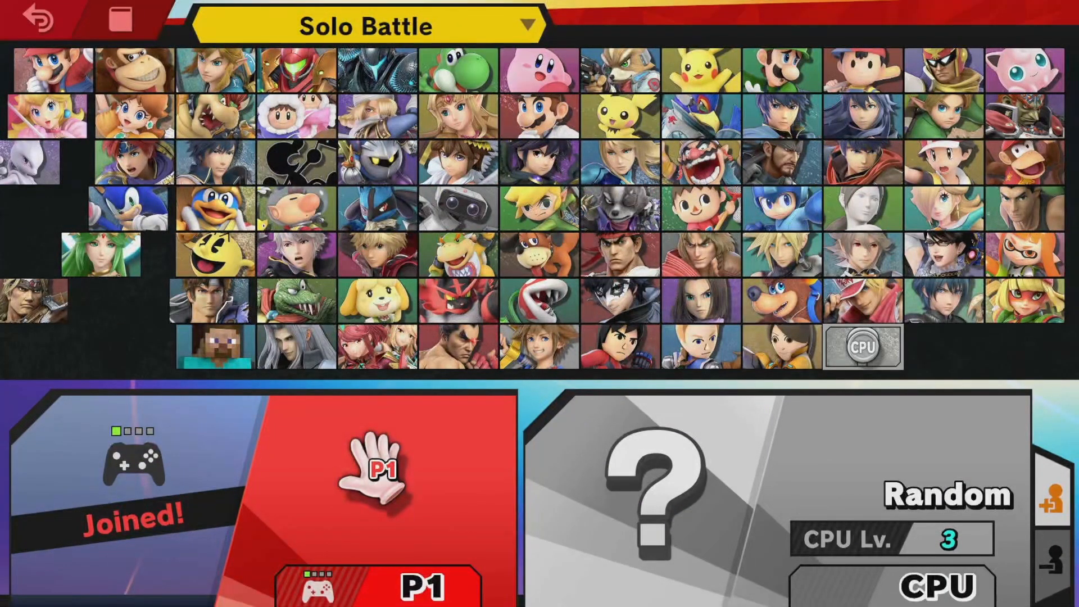
# - Assign Ike in the silver costume to P1 and default-costume Ike to the CPU, and start the fight
pyautogui.press('Return')
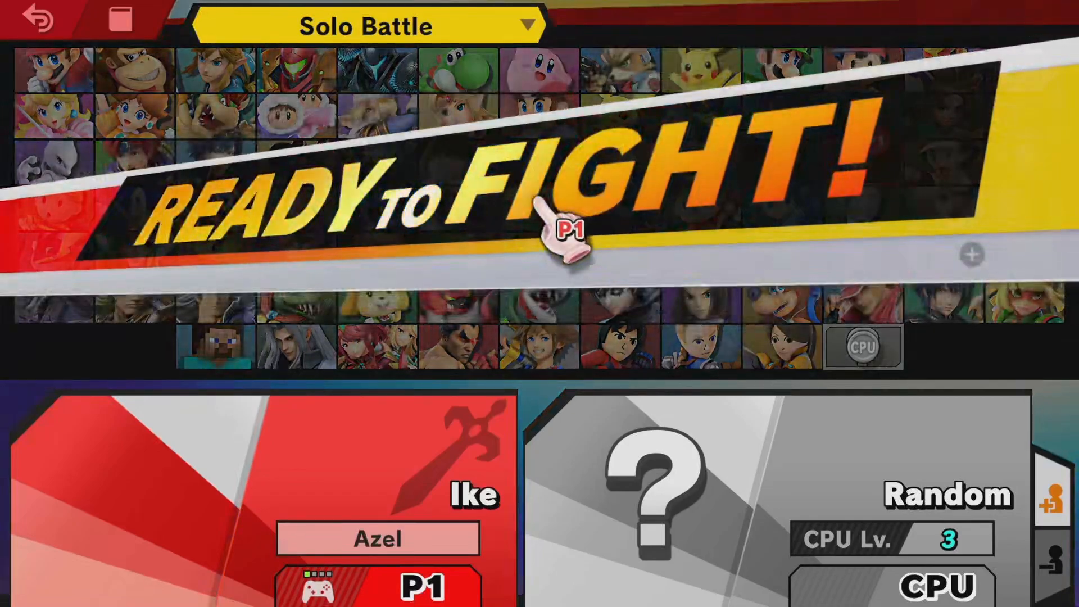
pyautogui.click(836, 333)
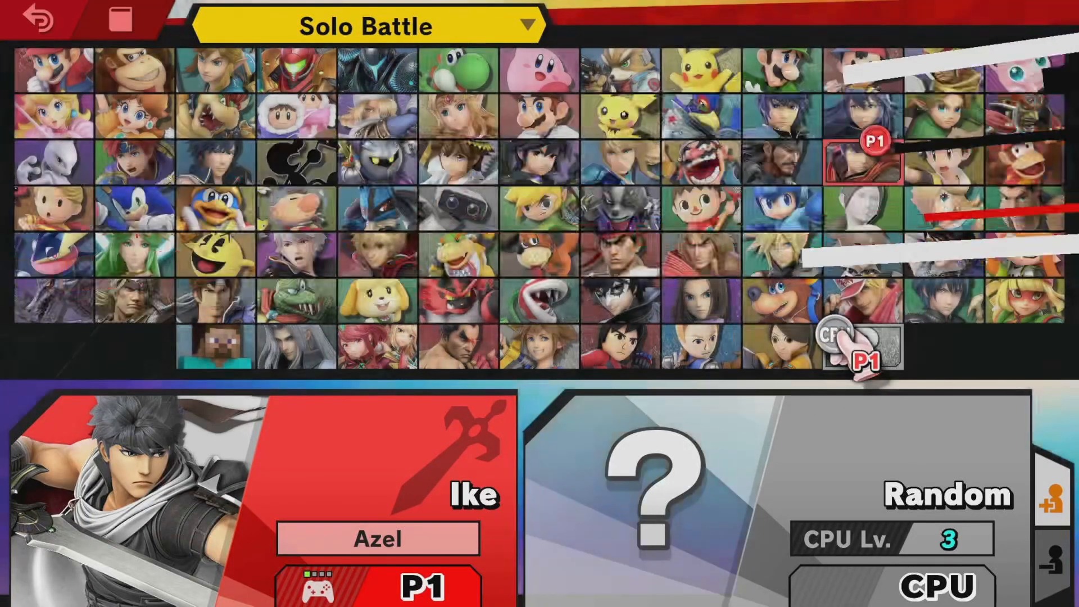
pyautogui.click(846, 163)
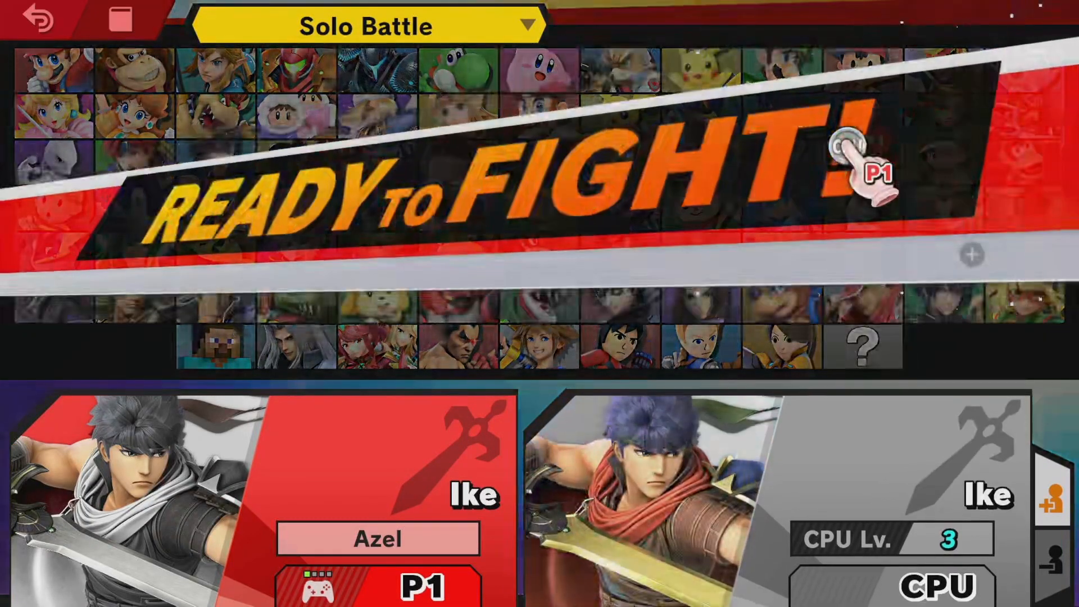
pyautogui.press('Return')
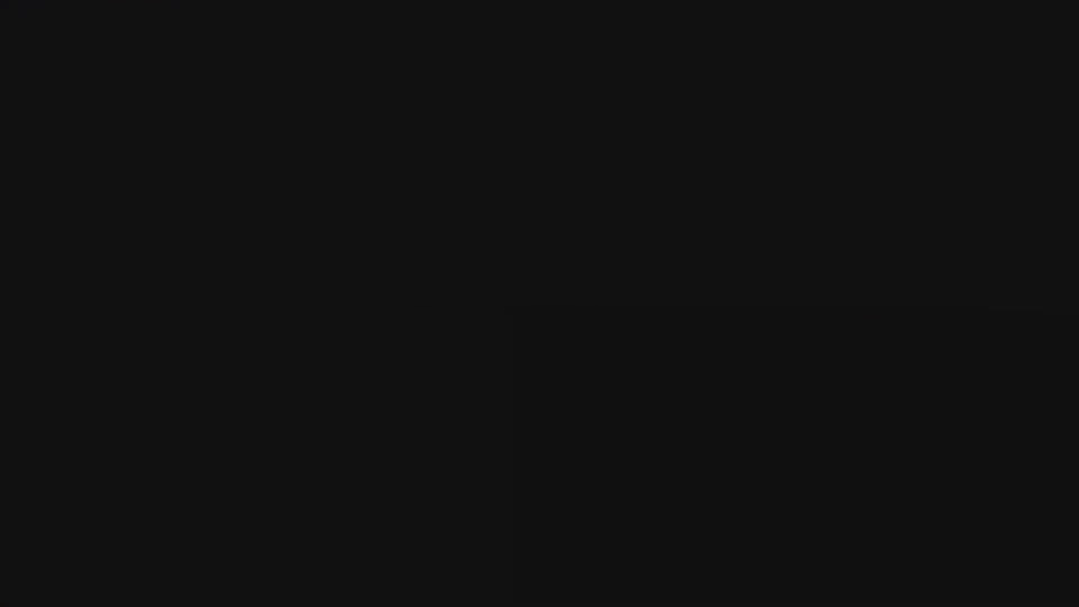